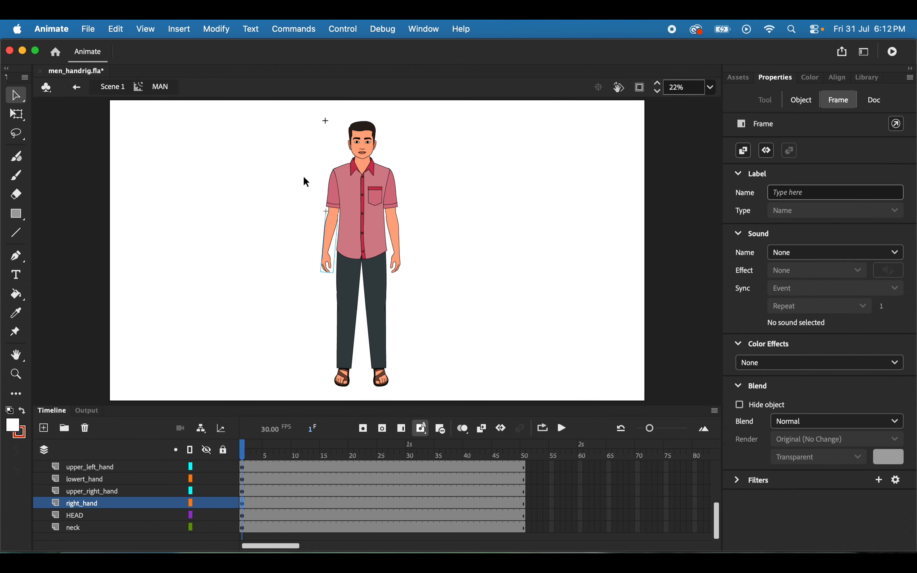
Open the HEAD symbol inside the MAN symbol for editing
{"action": "key", "text": "super+equal"}
{"action": "key", "text": "super+equal"}
{"action": "scroll", "coordinate": [363, 185], "scroll_direction": "up", "scroll_amount": 8}
{"action": "scroll", "coordinate": [363, 186], "scroll_direction": "right", "scroll_amount": 5}
{"action": "scroll", "coordinate": [364, 185], "scroll_direction": "left", "scroll_amount": 5}
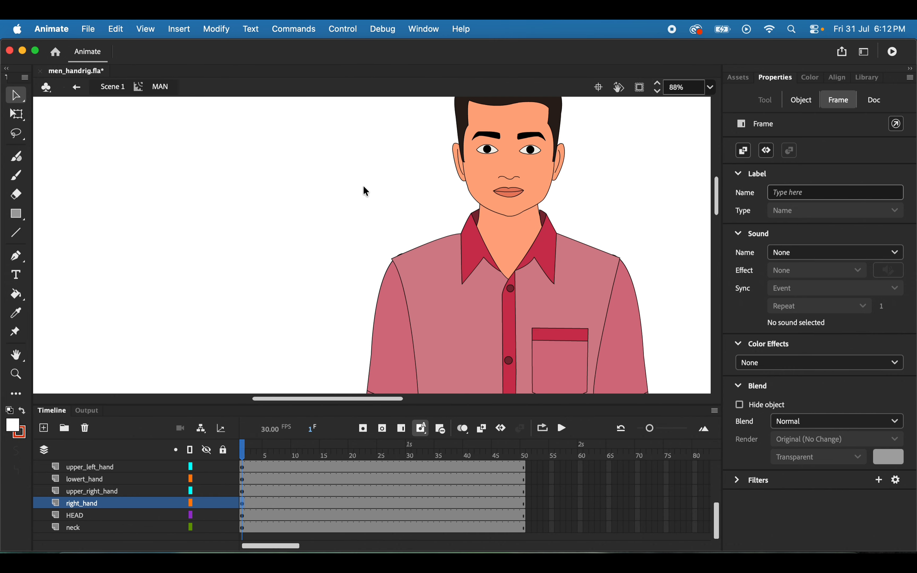
{"action": "key", "text": "super+equal"}
{"action": "scroll", "coordinate": [359, 189], "scroll_direction": "right", "scroll_amount": 8}
{"action": "scroll", "coordinate": [359, 189], "scroll_direction": "down", "scroll_amount": 2}
{"action": "scroll", "coordinate": [357, 197], "scroll_direction": "up", "scroll_amount": 10}
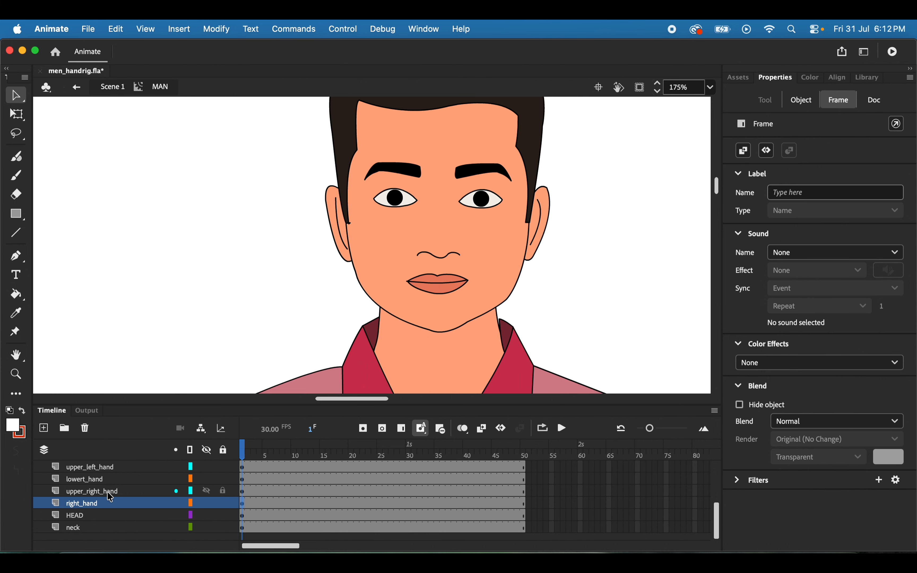
{"action": "left_click", "coordinate": [91, 516]}
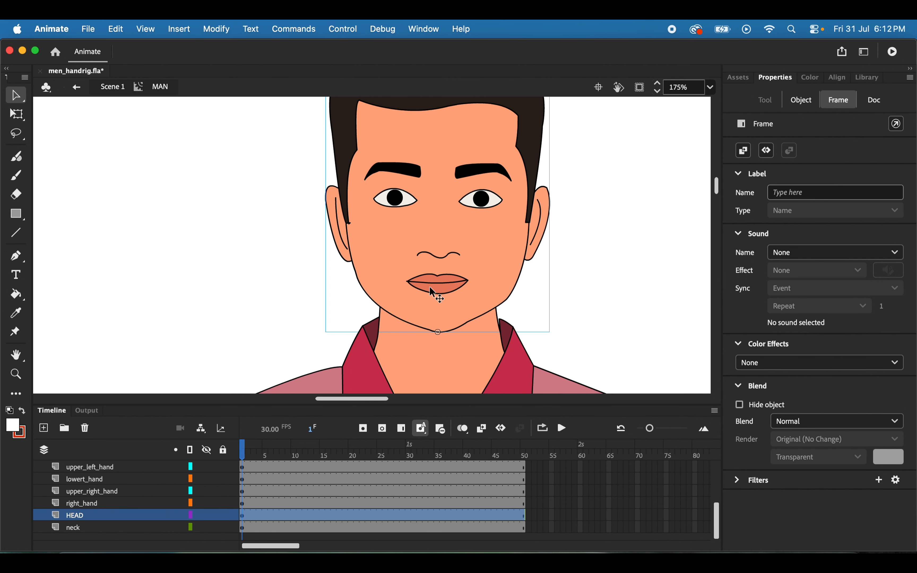
{"action": "double_click", "coordinate": [446, 289]}
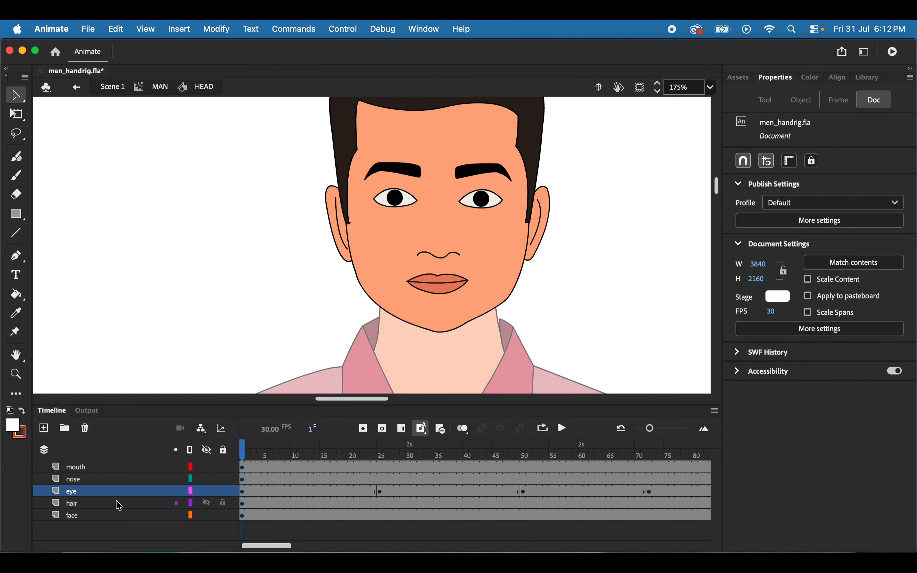
Examine which artwork belongs to the eye and mouth layers
{"action": "left_click", "coordinate": [95, 492]}
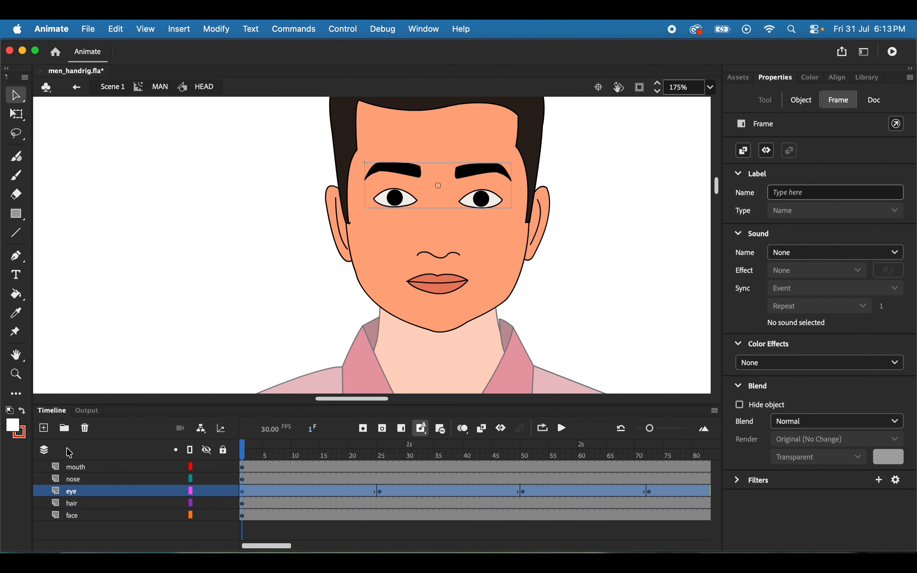
{"action": "left_click", "coordinate": [79, 467]}
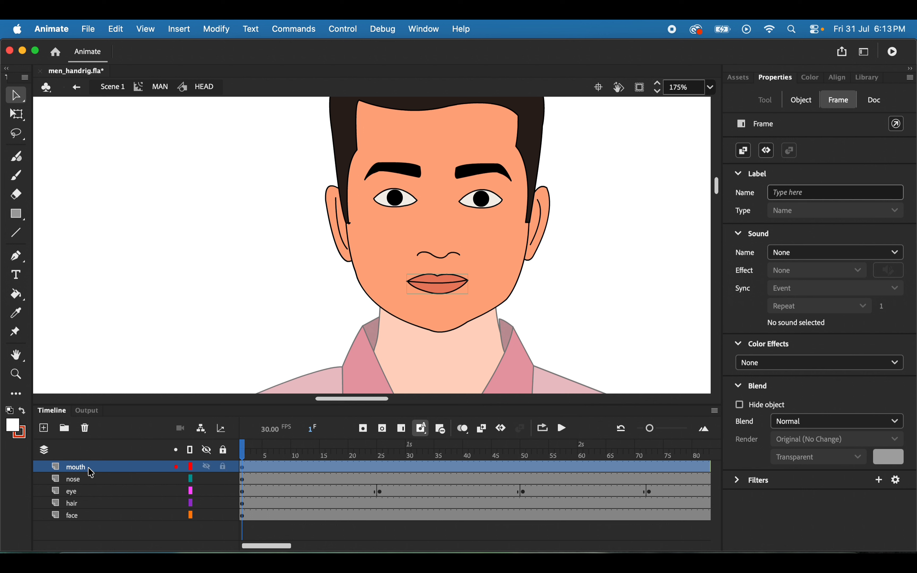
{"action": "left_click", "coordinate": [89, 498]}
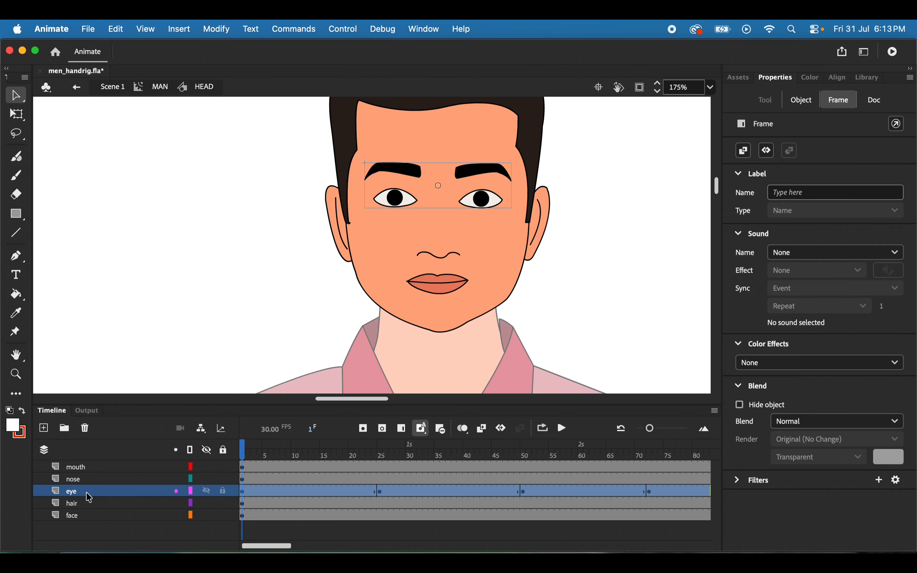
Convert the mouth artwork into a graphic symbol named LIP_SYNC and locate it in the library
{"action": "left_click", "coordinate": [88, 470]}
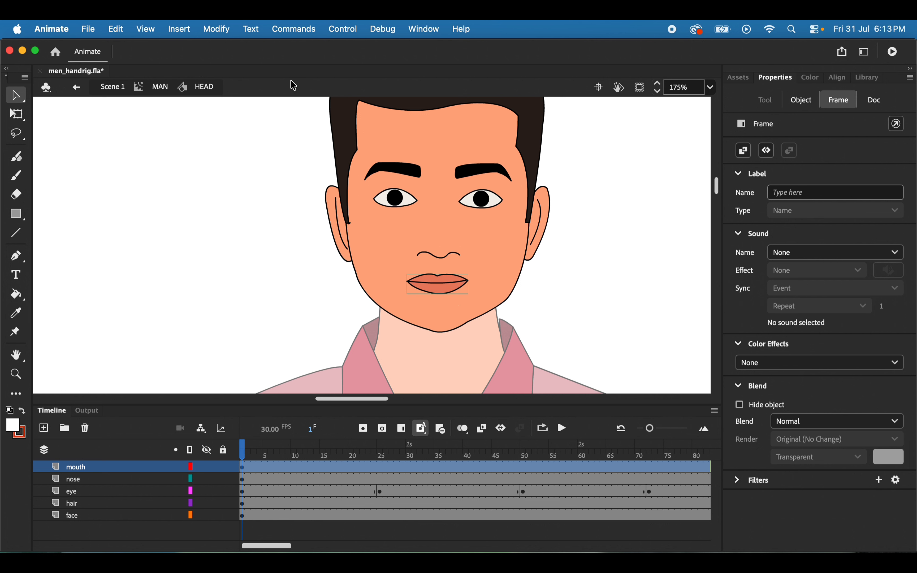
{"action": "left_click", "coordinate": [214, 31]}
{"action": "left_click", "coordinate": [242, 73]}
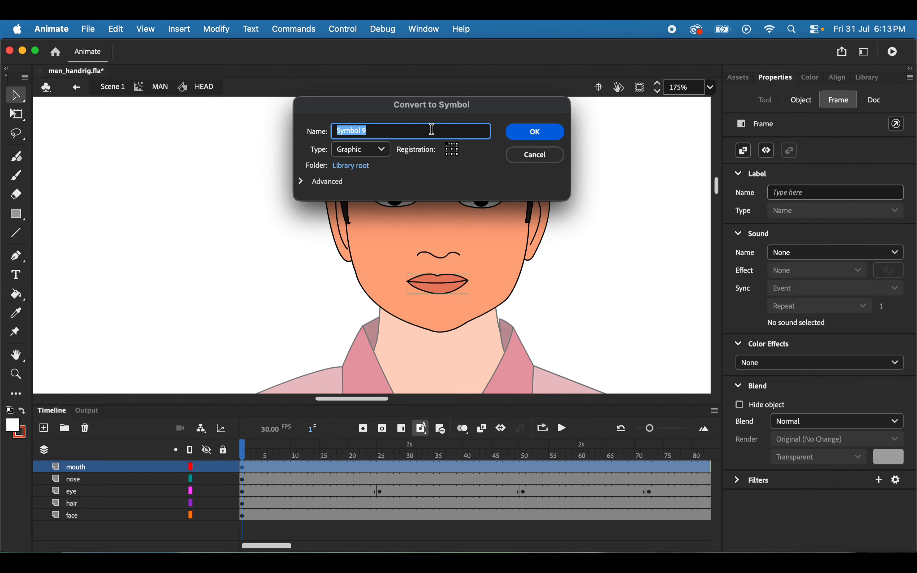
{"action": "key", "text": "BackSpace"}
{"action": "type", "text": "LIP_SYNC"}
{"action": "left_click", "coordinate": [548, 132]}
{"action": "left_click", "coordinate": [874, 79]}
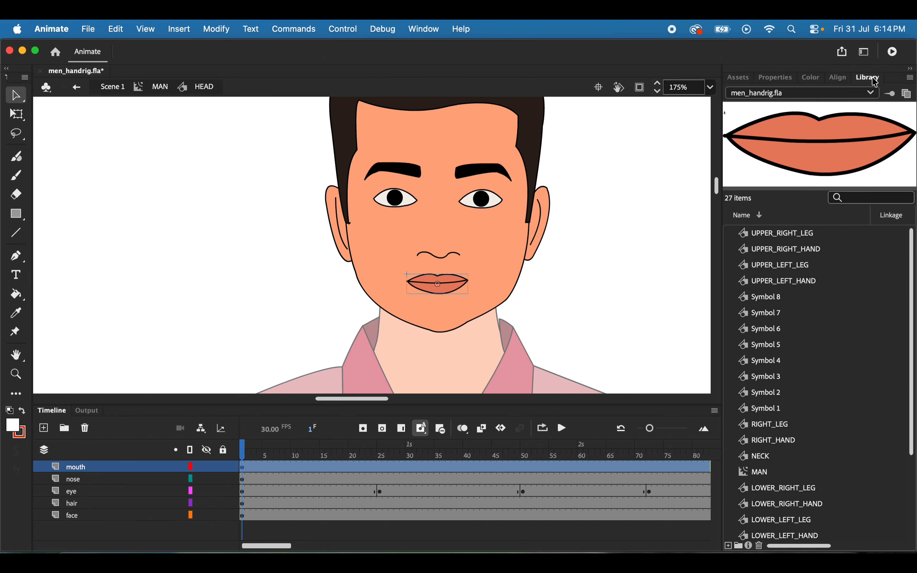
{"action": "scroll", "coordinate": [817, 306], "scroll_direction": "down", "scroll_amount": 5}
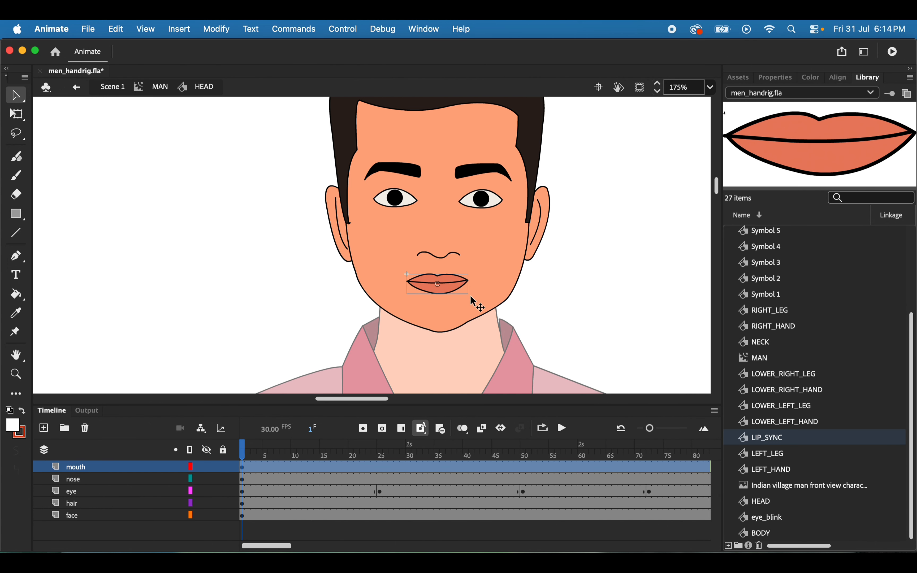
Examine the phoneme mouth-shape reference chart placed beside the character in the LIP_SYNC symbol
{"action": "key", "text": "super+equal"}
{"action": "key", "text": "super+equal"}
{"action": "key", "text": "super+minus"}
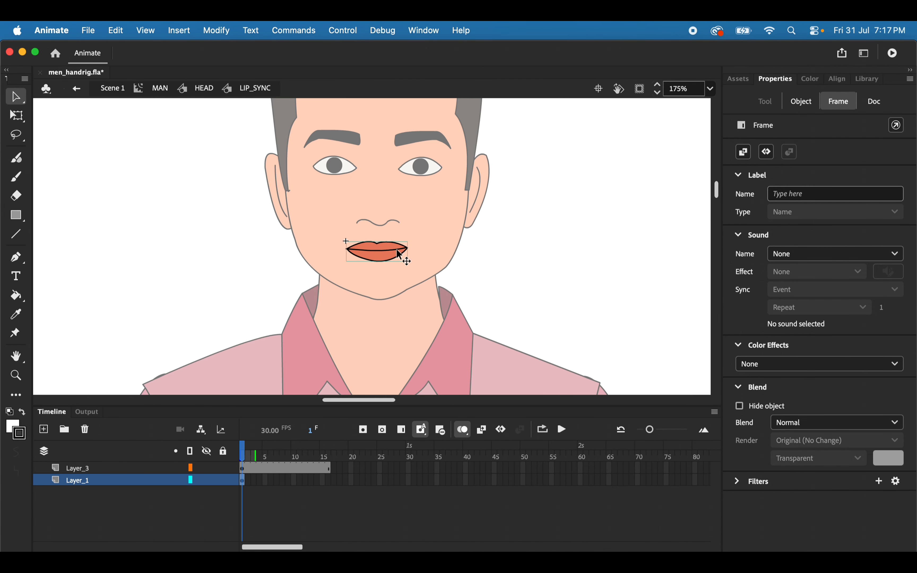
{"action": "key", "text": "super+minus"}
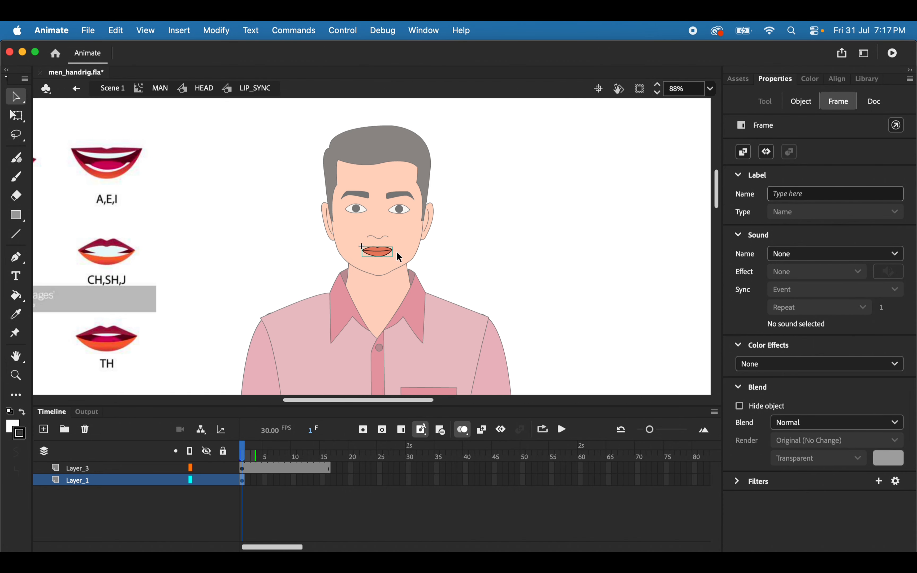
{"action": "scroll", "coordinate": [396, 252], "scroll_direction": "left", "scroll_amount": 5}
{"action": "scroll", "coordinate": [248, 317], "scroll_direction": "left", "scroll_amount": 3}
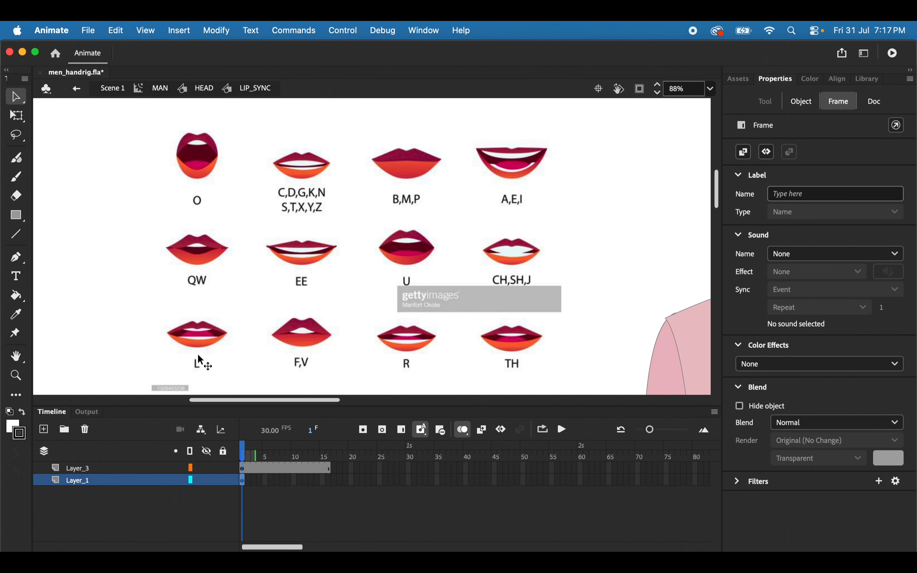
{"action": "scroll", "coordinate": [493, 352], "scroll_direction": "right", "scroll_amount": 10}
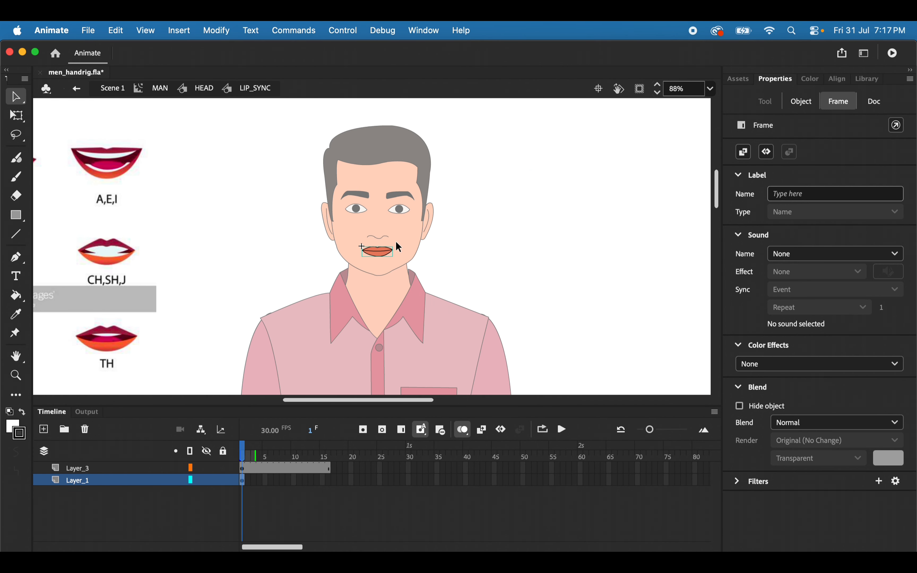
Insert a keyframe at frame 2 of Layer_1 and clear the copied mouth artwork from it
{"action": "key", "text": "super+="}
{"action": "key", "text": "super+="}
{"action": "scroll", "coordinate": [397, 246], "scroll_direction": "up", "scroll_amount": 2}
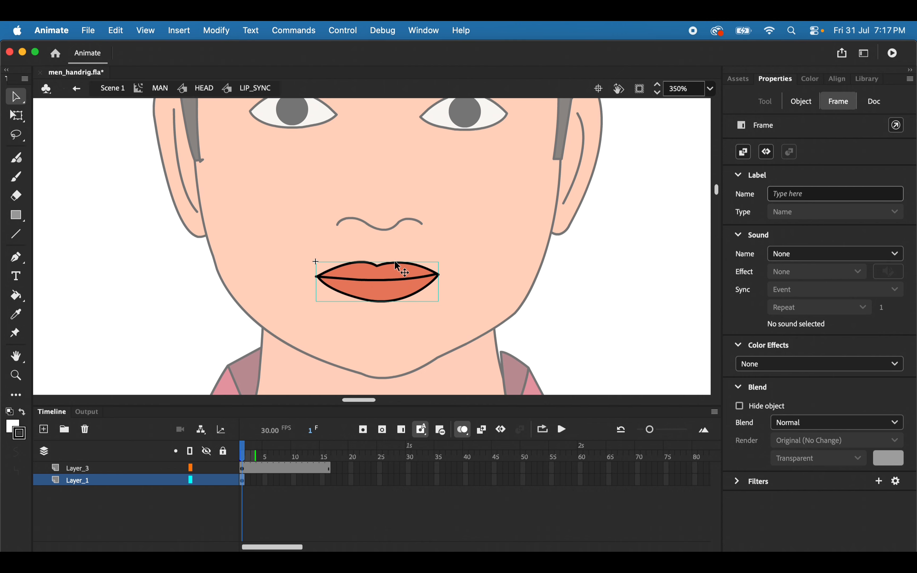
{"action": "left_click", "coordinate": [248, 480]}
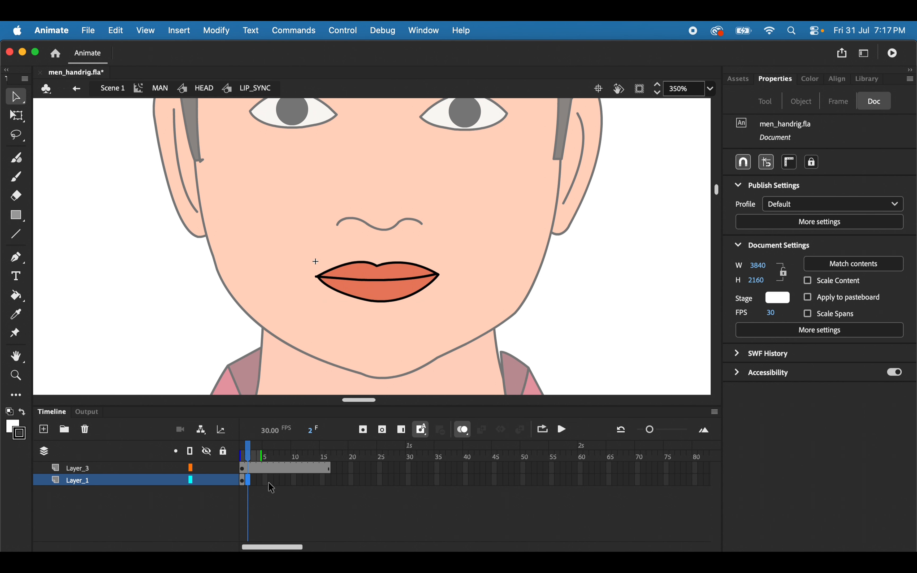
{"action": "key", "text": "F6"}
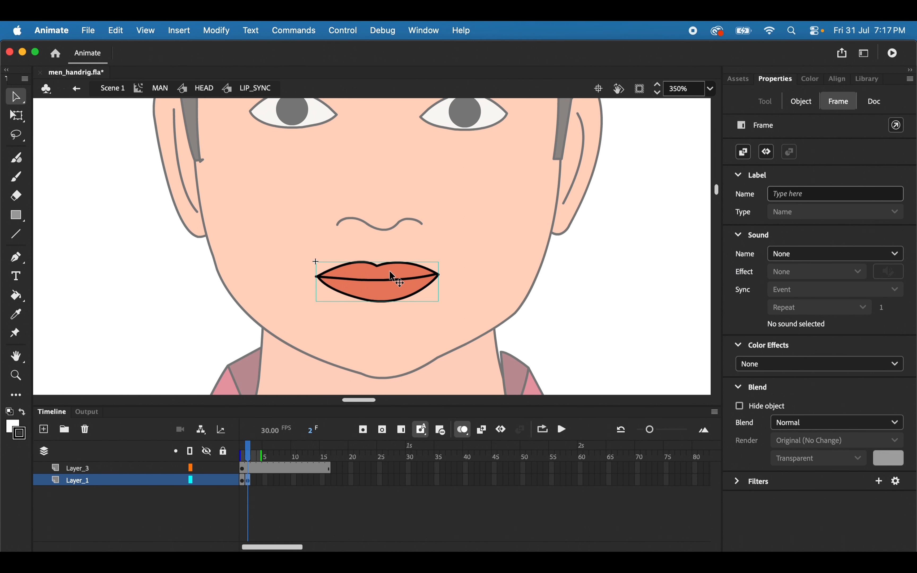
{"action": "left_click", "coordinate": [504, 340]}
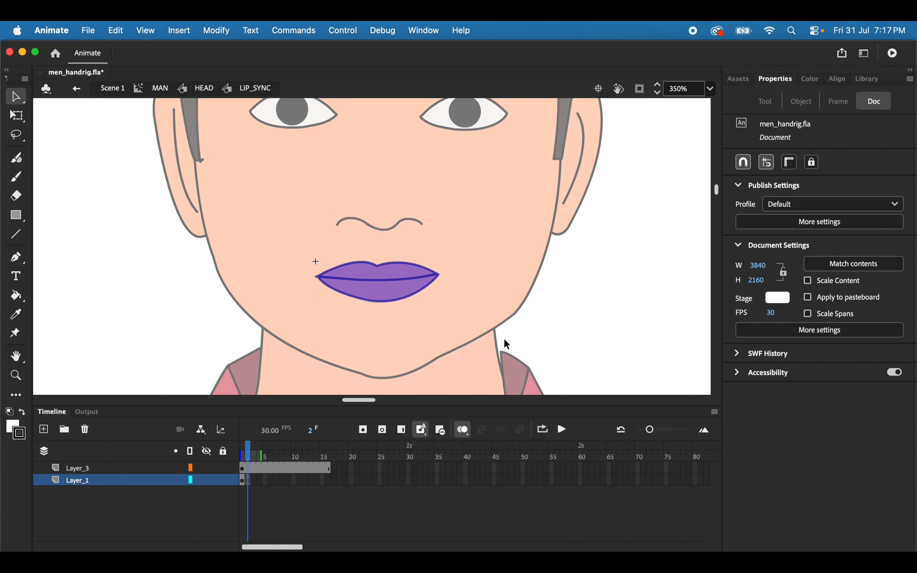
Compare frames 1 and 2 of Layer_1, switching onion skinning off and on to check the reference mouth
{"action": "key", "text": "super+equal"}
{"action": "key", "text": "super+minus"}
{"action": "left_click", "coordinate": [463, 433]}
{"action": "left_click", "coordinate": [243, 481]}
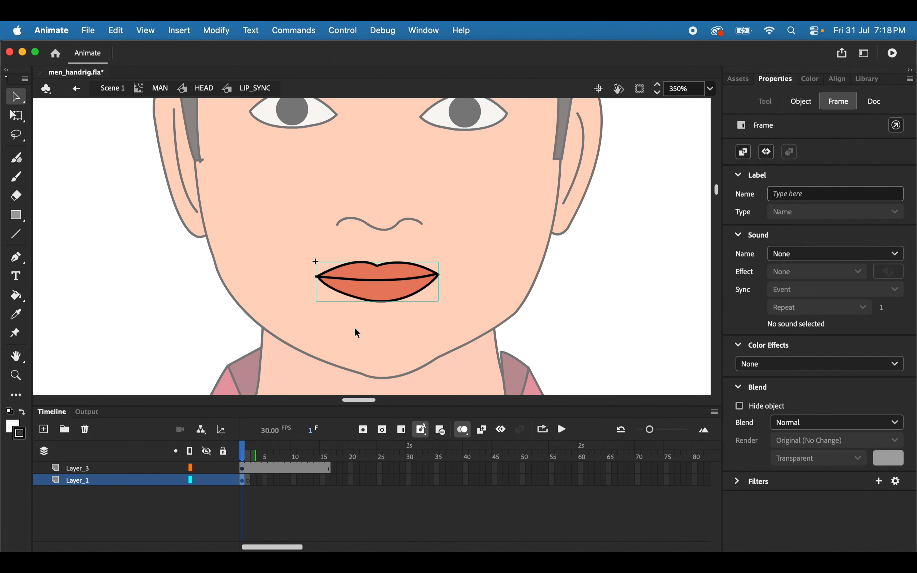
{"action": "left_click", "coordinate": [249, 481]}
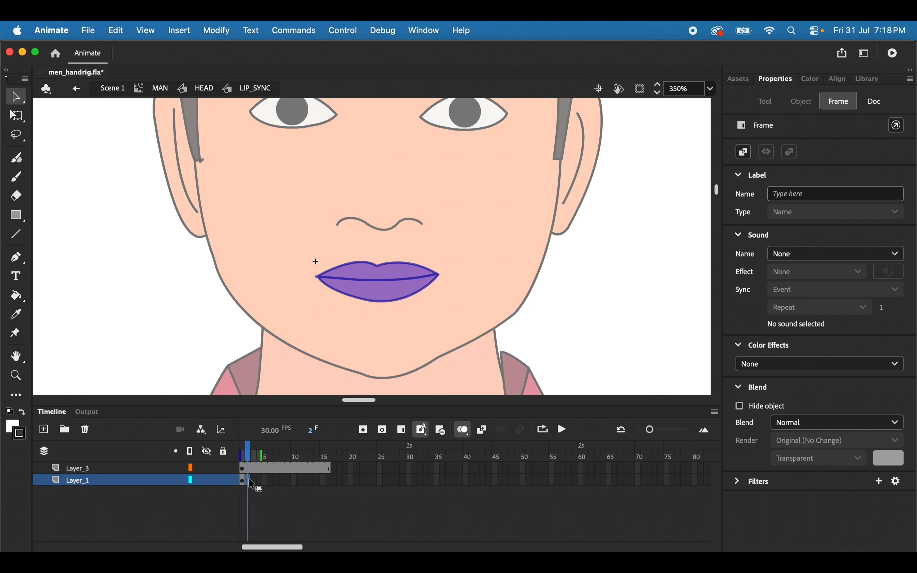
{"action": "left_click", "coordinate": [463, 430]}
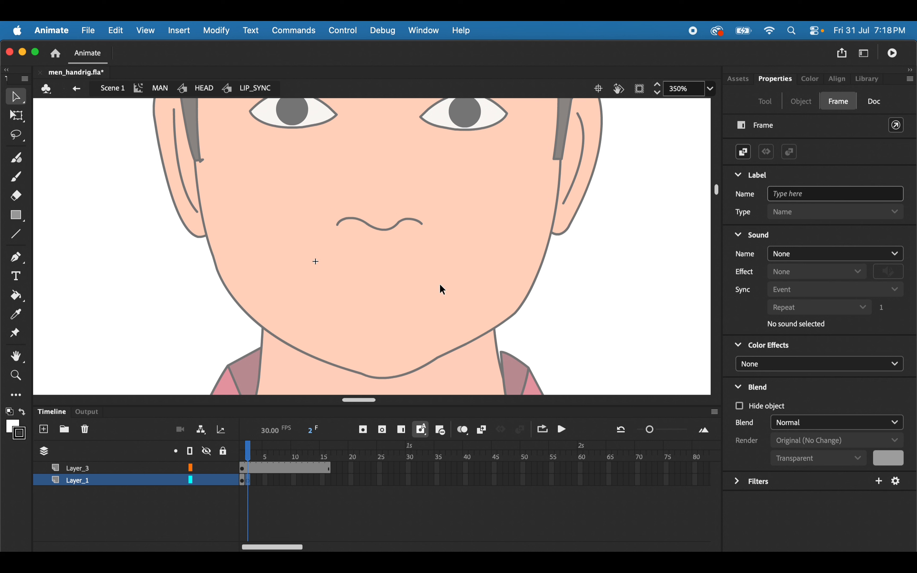
{"action": "left_click", "coordinate": [463, 431]}
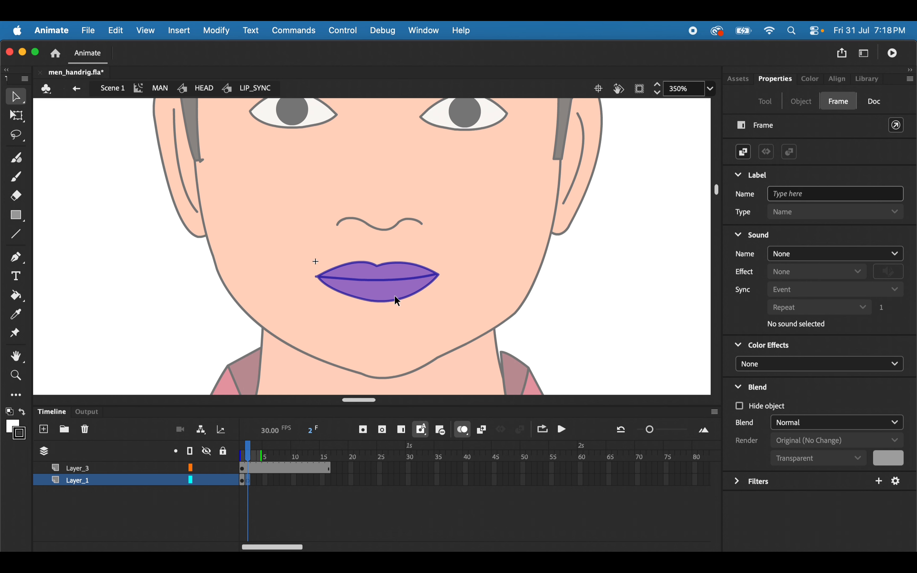
{"action": "left_click", "coordinate": [242, 481]}
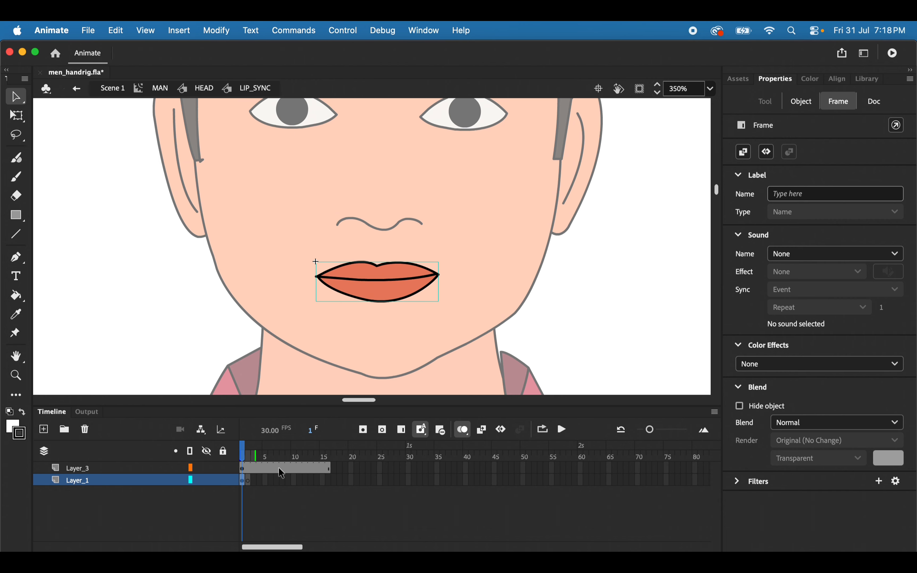
{"action": "left_click", "coordinate": [248, 480]}
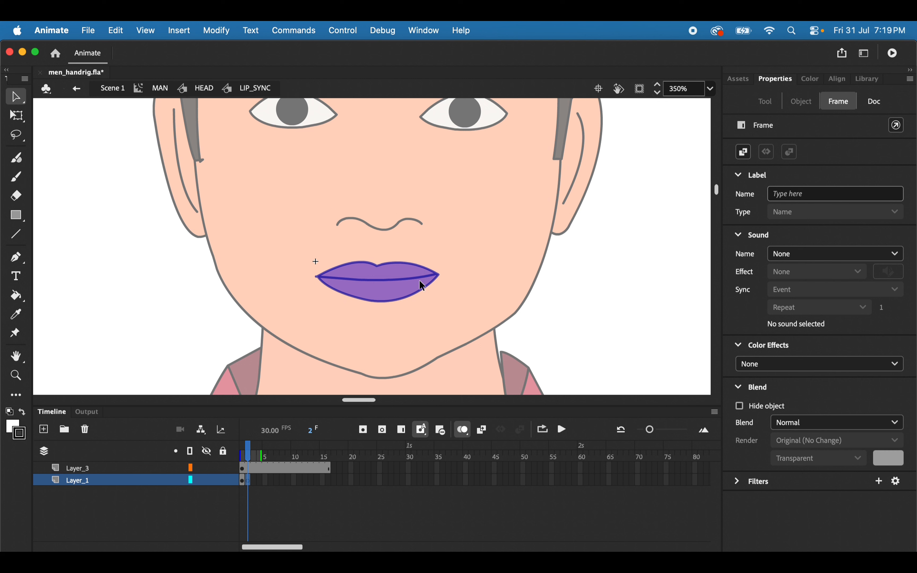
{"action": "left_click", "coordinate": [463, 430]}
Draw a closed outer lip outline on frame 2 with the Pen tool, tracing the onion-skinned mouth with a lower bottom lip
{"action": "key", "text": "super+equal"}
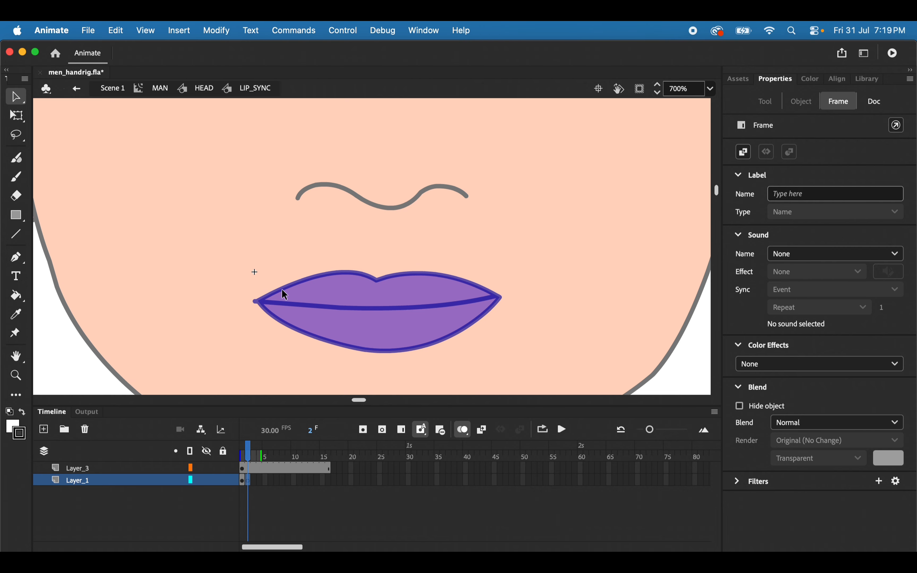
{"action": "left_click", "coordinate": [19, 261]}
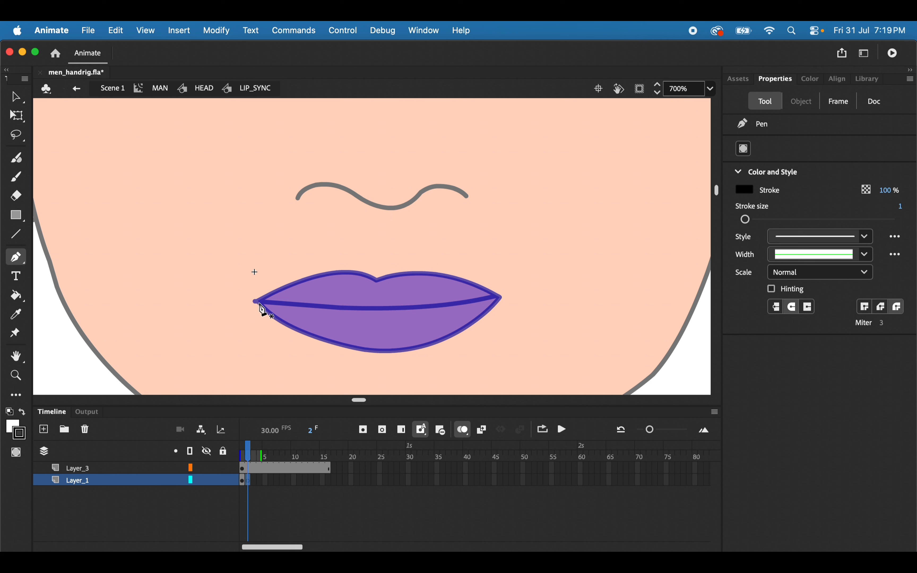
{"action": "left_click", "coordinate": [256, 302]}
{"action": "mouse_move", "coordinate": [377, 281]}
{"action": "left_mouse_down"}
{"action": "mouse_move", "coordinate": [406, 317]}
{"action": "mouse_move", "coordinate": [435, 325]}
{"action": "left_mouse_up"}
{"action": "left_click", "coordinate": [377, 281]}
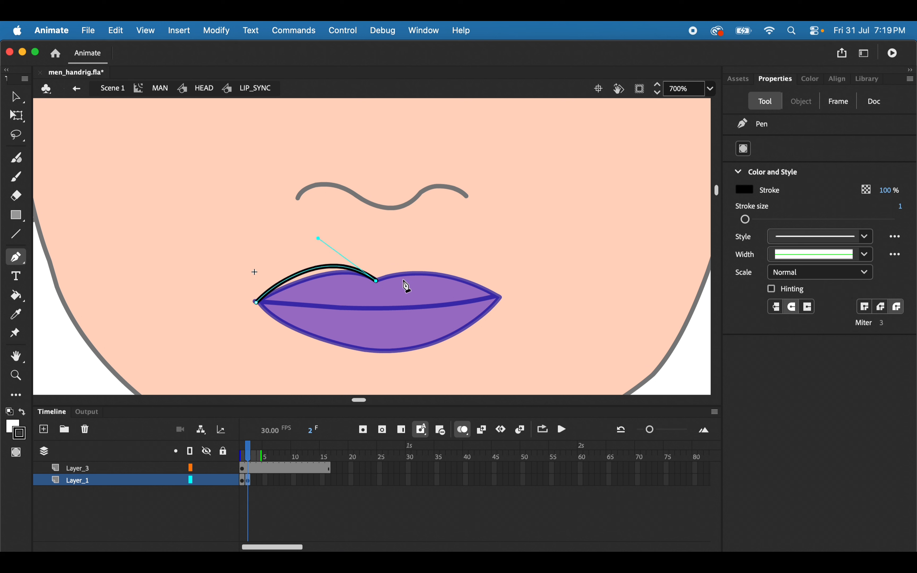
{"action": "left_click_drag", "start_coordinate": [502, 299], "coordinate": [562, 362]}
{"action": "left_click", "coordinate": [501, 300]}
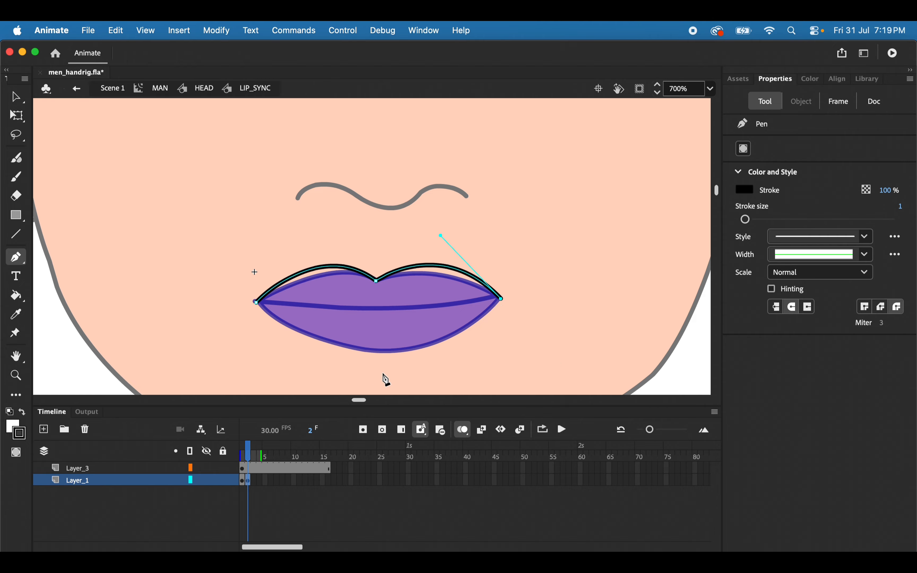
{"action": "left_click_drag", "start_coordinate": [383, 371], "coordinate": [325, 373]}
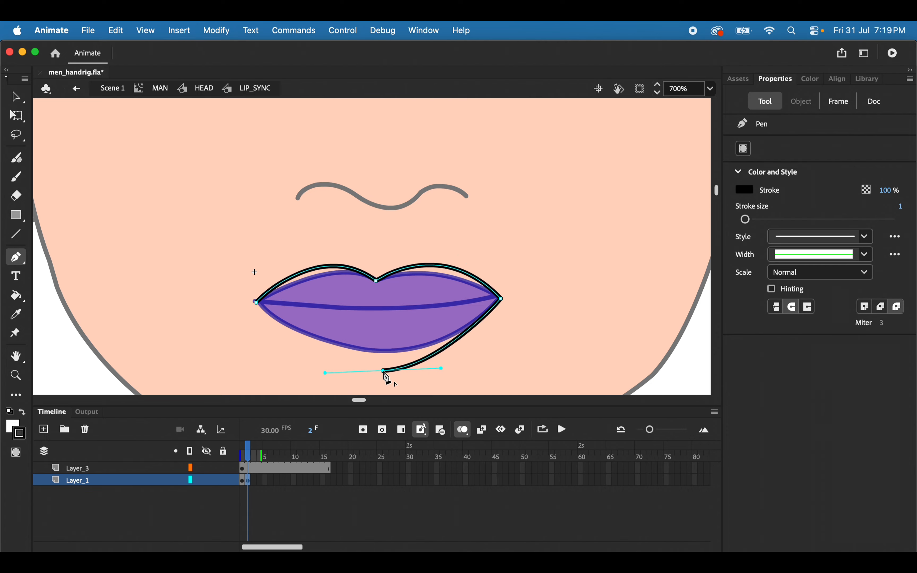
{"action": "left_click_drag", "start_coordinate": [256, 302], "coordinate": [242, 265]}
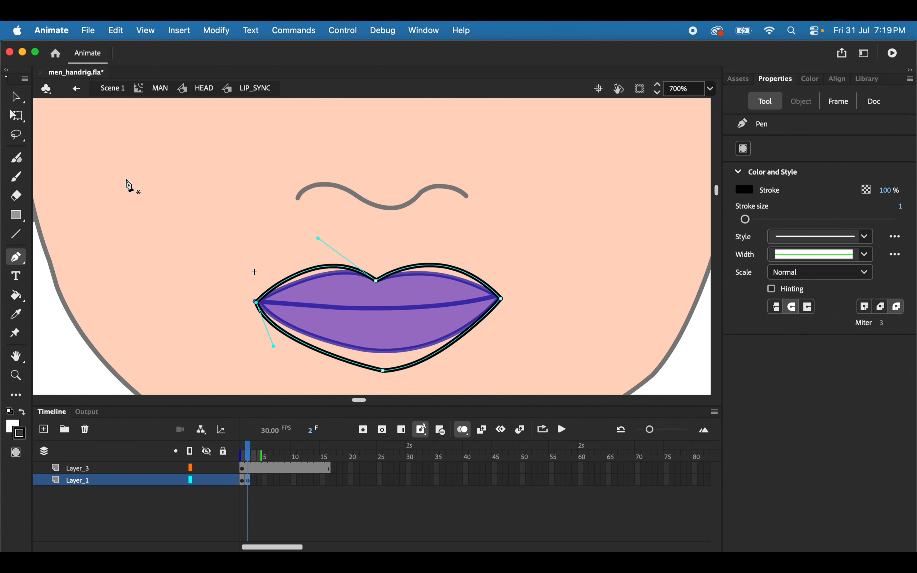
{"action": "left_click", "coordinate": [16, 97]}
Draw a gently curved Pen line joining the two corners of the new lip outline along the middle of the mouth
{"action": "left_click", "coordinate": [18, 265]}
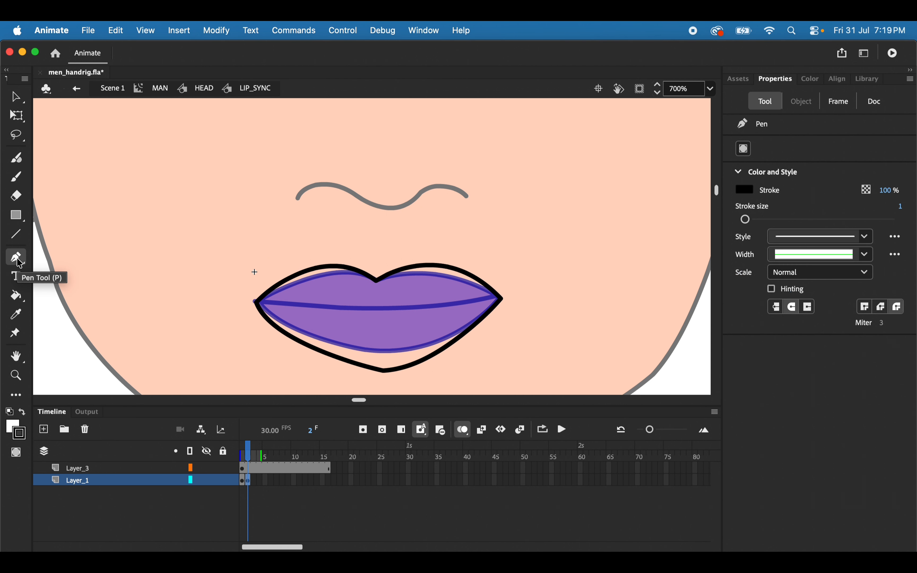
{"action": "key", "text": "super+equal"}
{"action": "scroll", "coordinate": [146, 252], "scroll_direction": "down", "scroll_amount": 5}
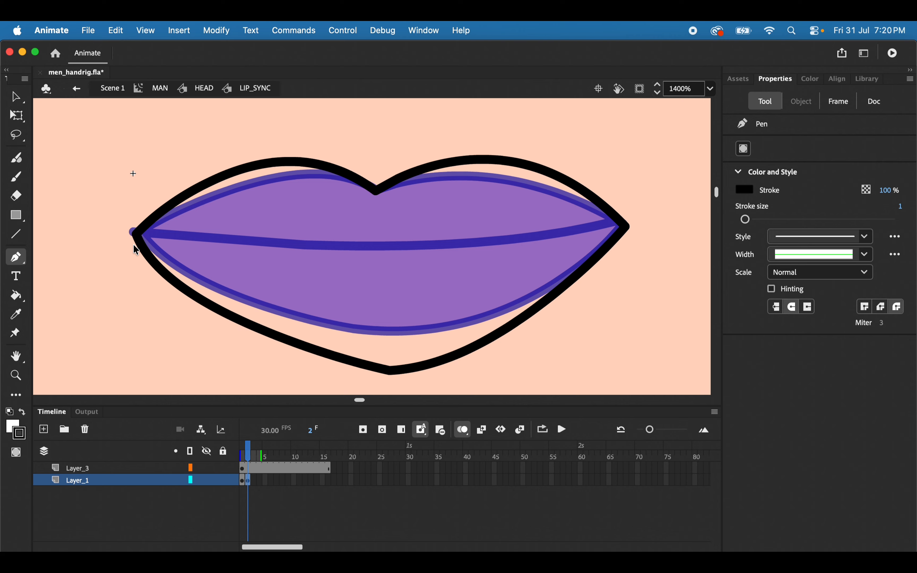
{"action": "left_click", "coordinate": [136, 234]}
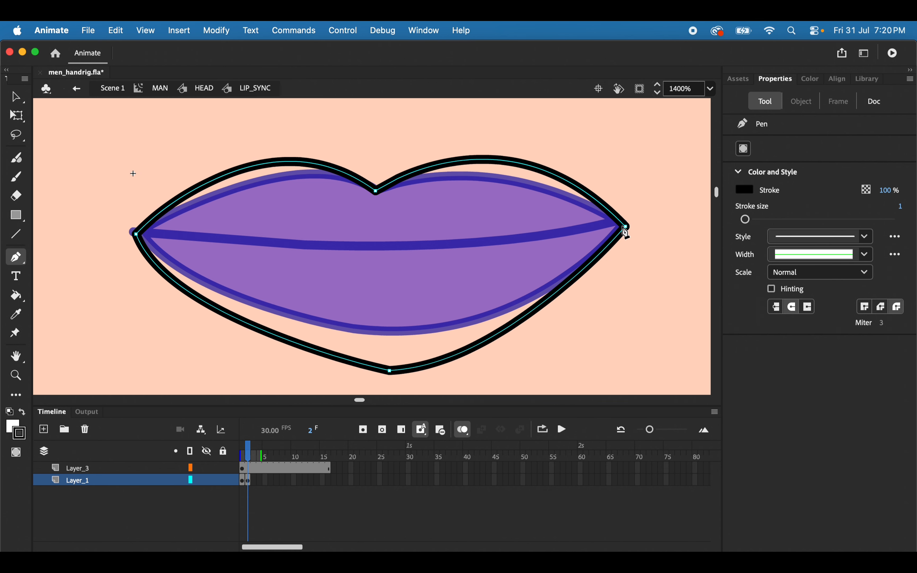
{"action": "left_click_drag", "start_coordinate": [626, 227], "coordinate": [508, 257]}
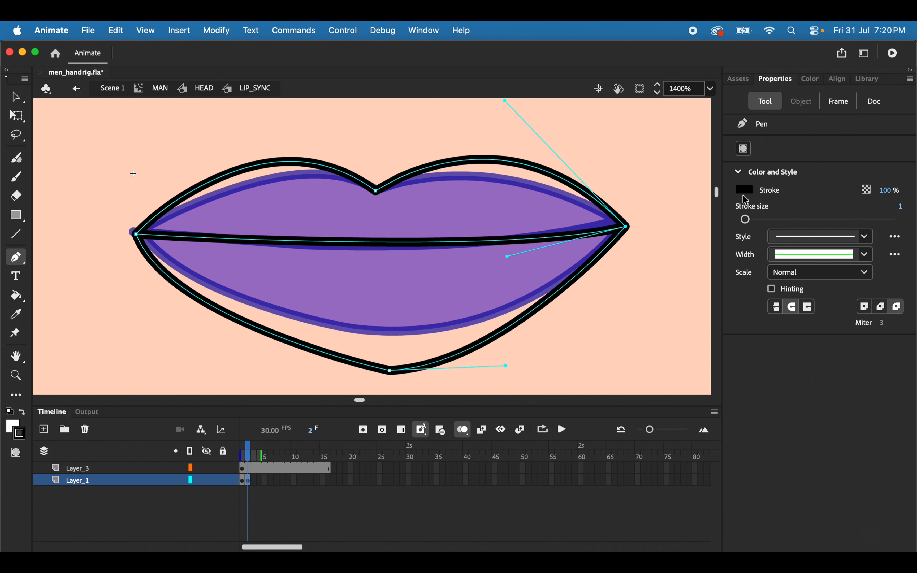
Draw a downward-bowed Pen curve between the two mouth corners as the inner edge of the lower lip on frame 2
{"action": "left_click", "coordinate": [16, 98]}
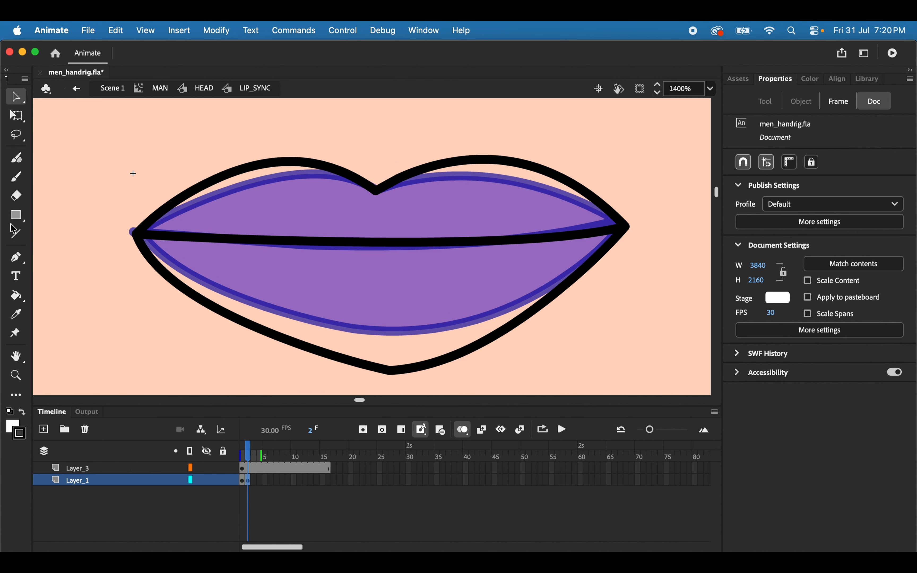
{"action": "left_click", "coordinate": [17, 259]}
{"action": "left_click", "coordinate": [140, 236]}
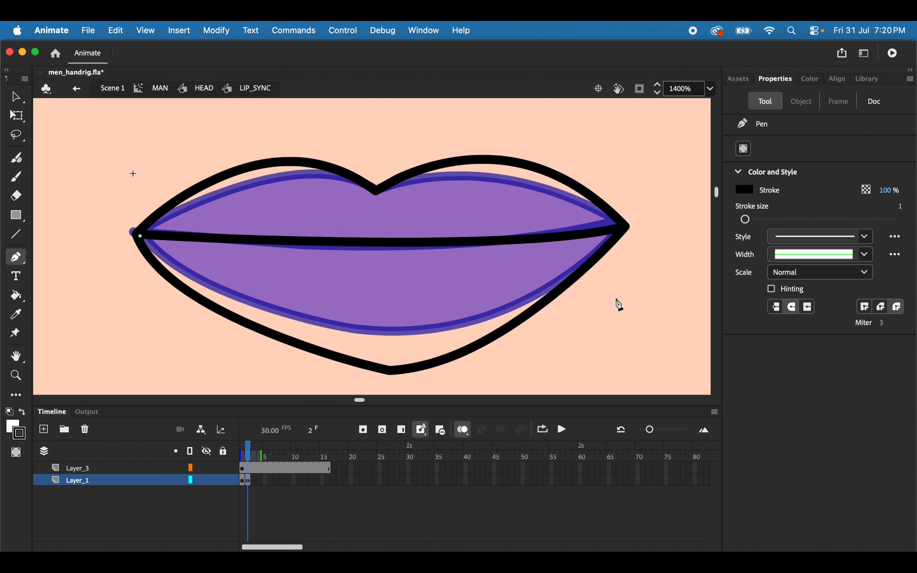
{"action": "left_click_drag", "start_coordinate": [627, 229], "coordinate": [833, 29]}
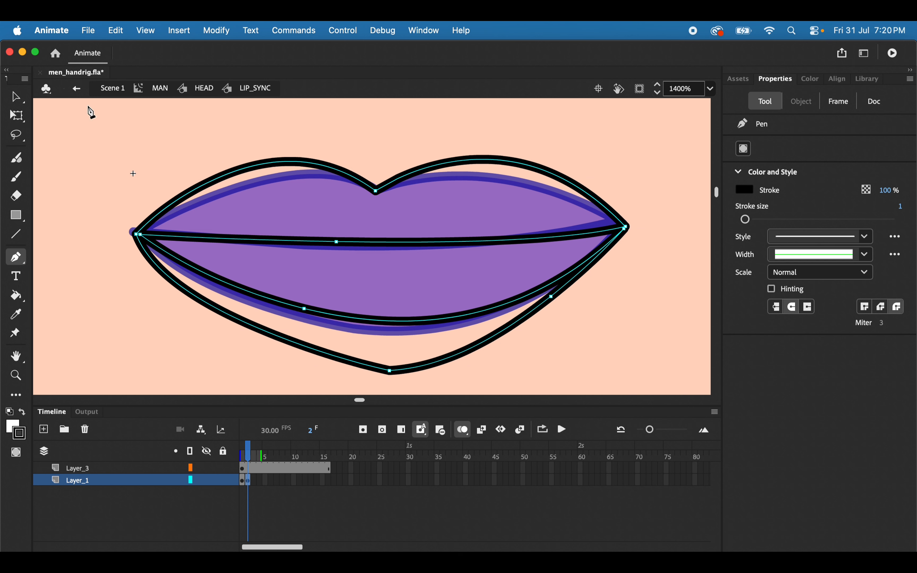
Try a 0.1 stroke size on the inner mouth lines and a corner adjustment, undoing both
{"action": "left_click", "coordinate": [16, 97]}
{"action": "double_click", "coordinate": [407, 246]}
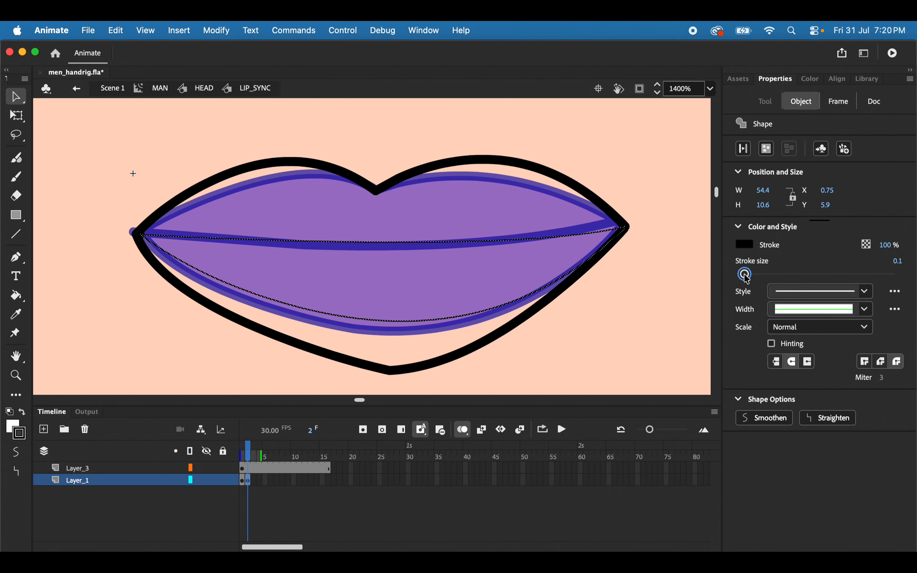
{"action": "left_click", "coordinate": [672, 275]}
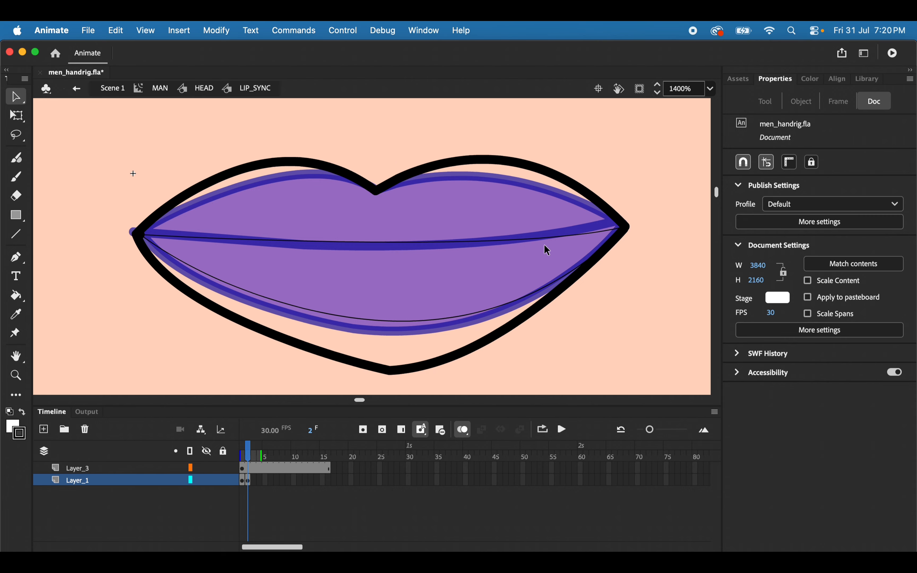
{"action": "key", "text": "super+z"}
{"action": "key", "text": "super+z"}
{"action": "left_click", "coordinate": [617, 169]}
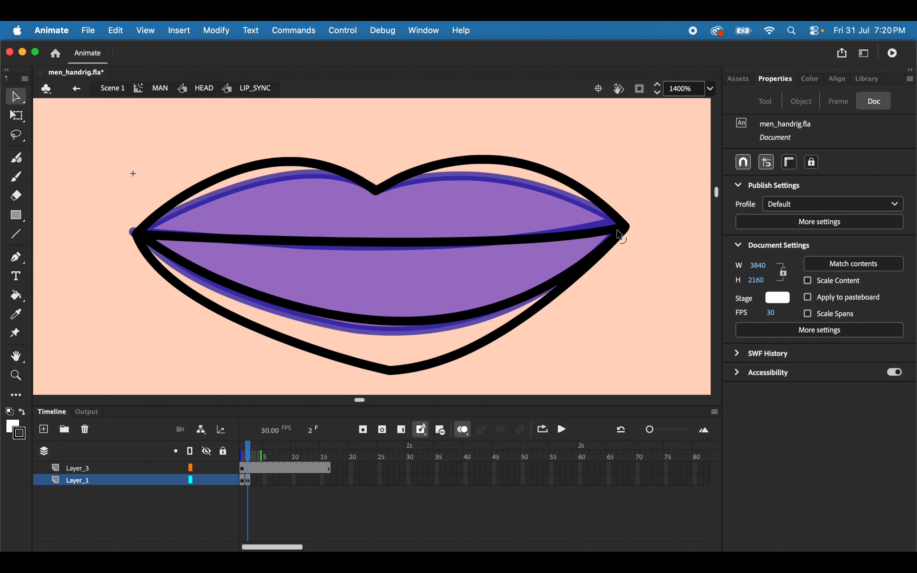
{"action": "left_click_drag", "start_coordinate": [617, 231], "coordinate": [620, 233]}
{"action": "key", "text": "super+z"}
Bend both halves of the lower lip's outer outline outward into a fuller, rounder curve
{"action": "left_click_drag", "start_coordinate": [383, 372], "coordinate": [372, 376]}
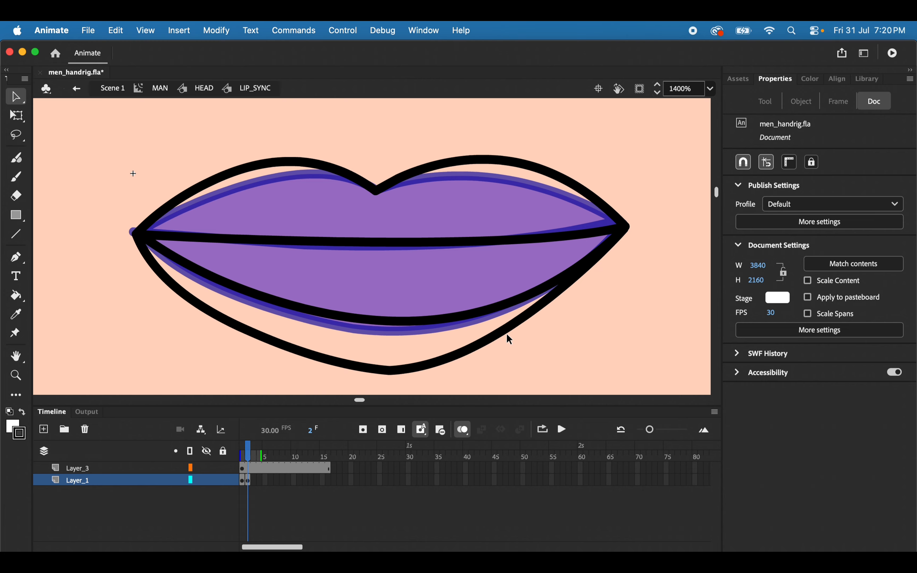
{"action": "left_click_drag", "start_coordinate": [557, 295], "coordinate": [574, 298]}
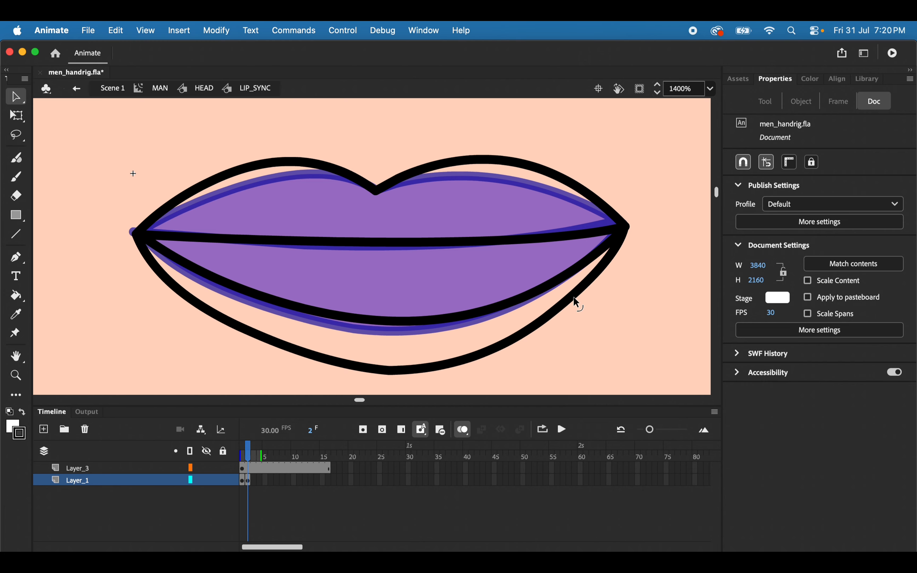
{"action": "left_click_drag", "start_coordinate": [345, 365], "coordinate": [336, 365]}
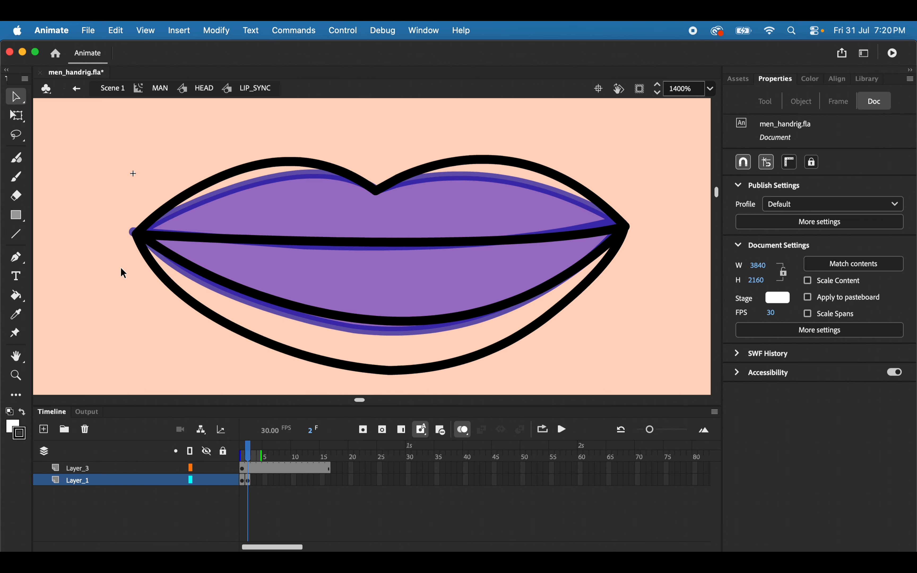
Draw the upper teeth outline with 0.1 stroke Pen lines just below the middle lip line, closed at both ends
{"action": "key", "text": "p"}
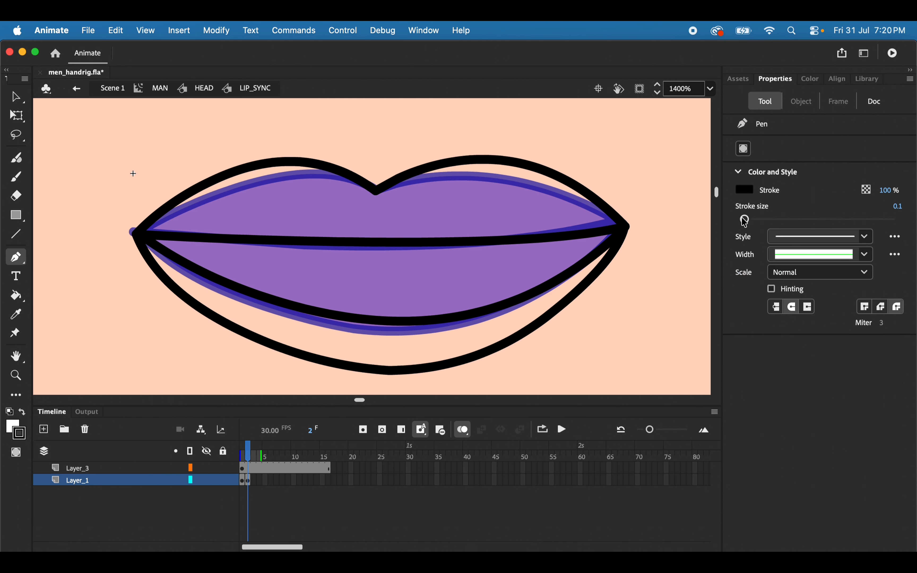
{"action": "left_click", "coordinate": [189, 244]}
{"action": "left_click_drag", "start_coordinate": [187, 239], "coordinate": [188, 247]}
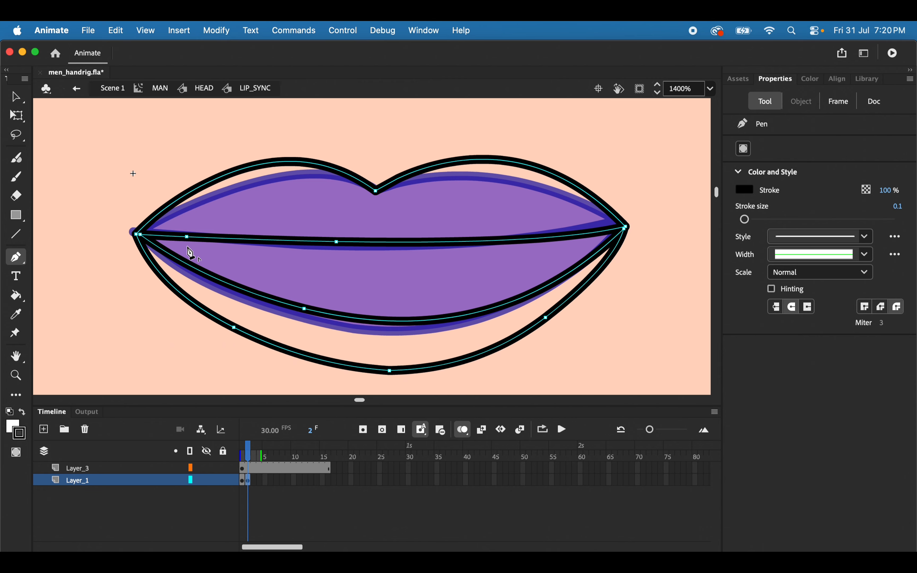
{"action": "left_click_drag", "start_coordinate": [593, 243], "coordinate": [702, 215]}
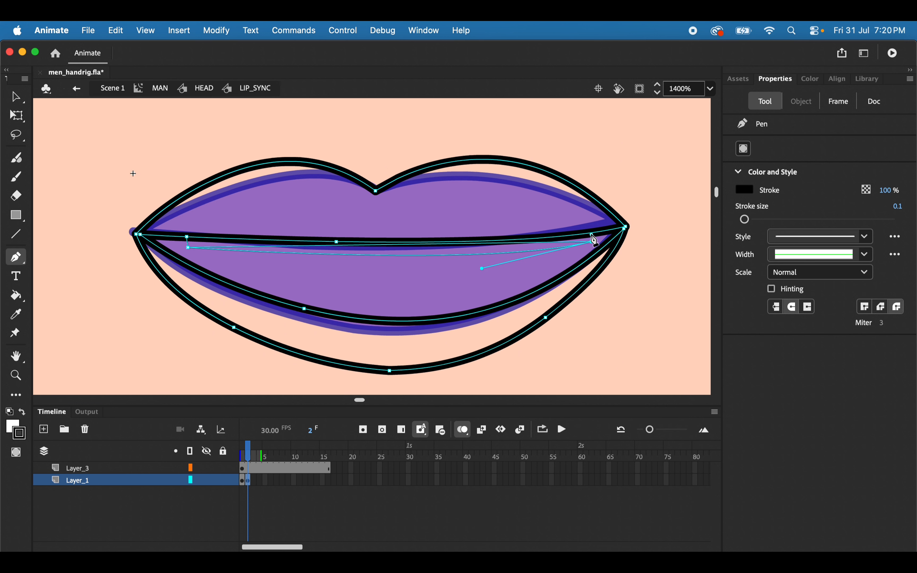
{"action": "left_click", "coordinate": [592, 234]}
{"action": "left_click", "coordinate": [592, 241]}
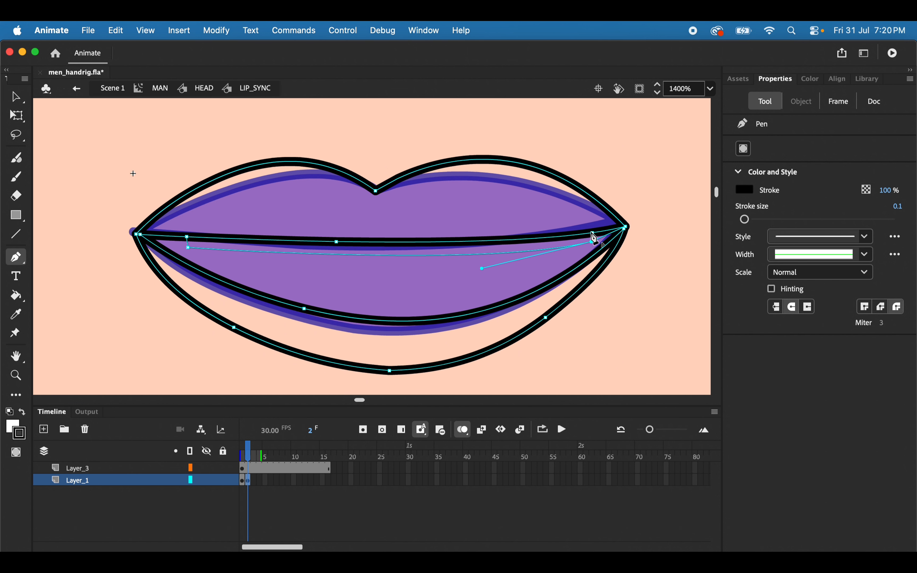
{"action": "left_click", "coordinate": [17, 98]}
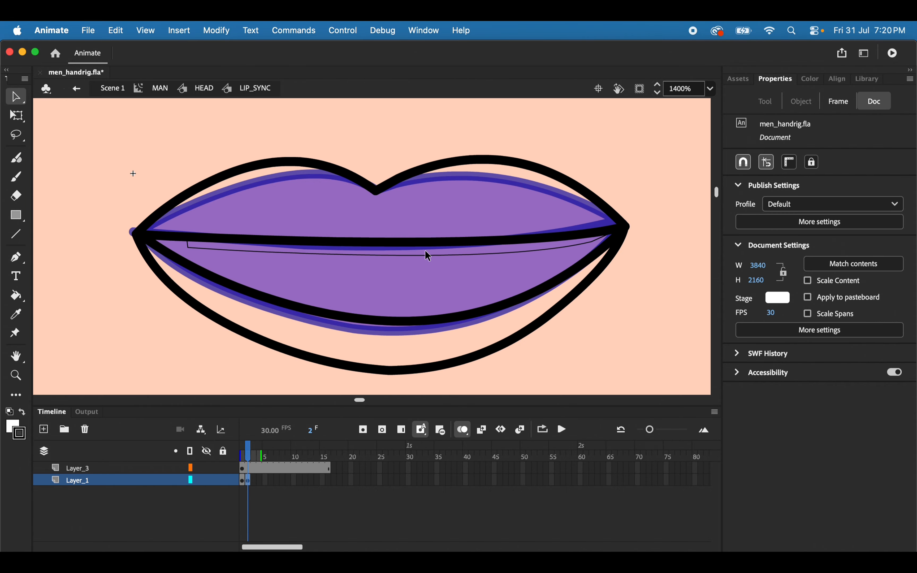
Draw the lower teeth outline as a thin curved strip with short upright ends just above the lower lip's inner edge
{"action": "left_click", "coordinate": [16, 257]}
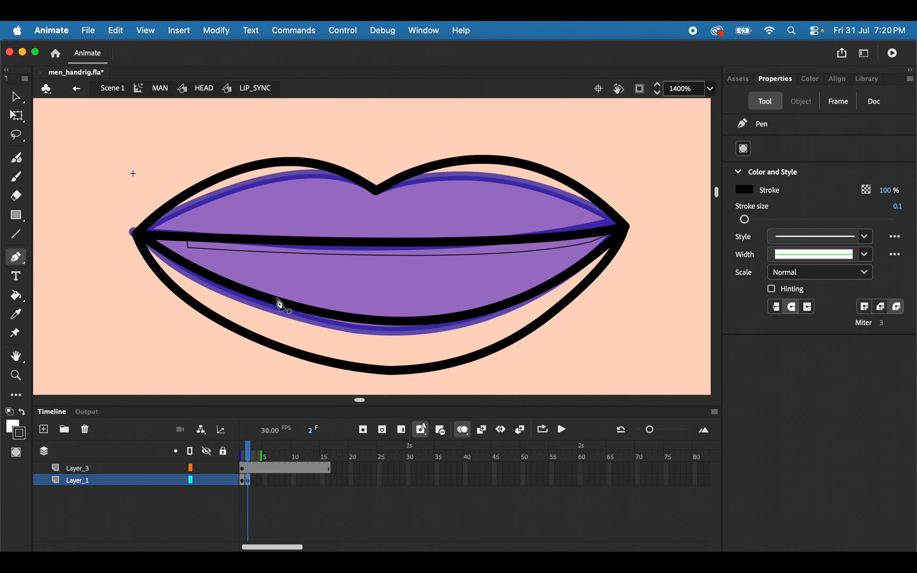
{"action": "left_click", "coordinate": [277, 290]}
{"action": "left_click_drag", "start_coordinate": [513, 290], "coordinate": [631, 251]}
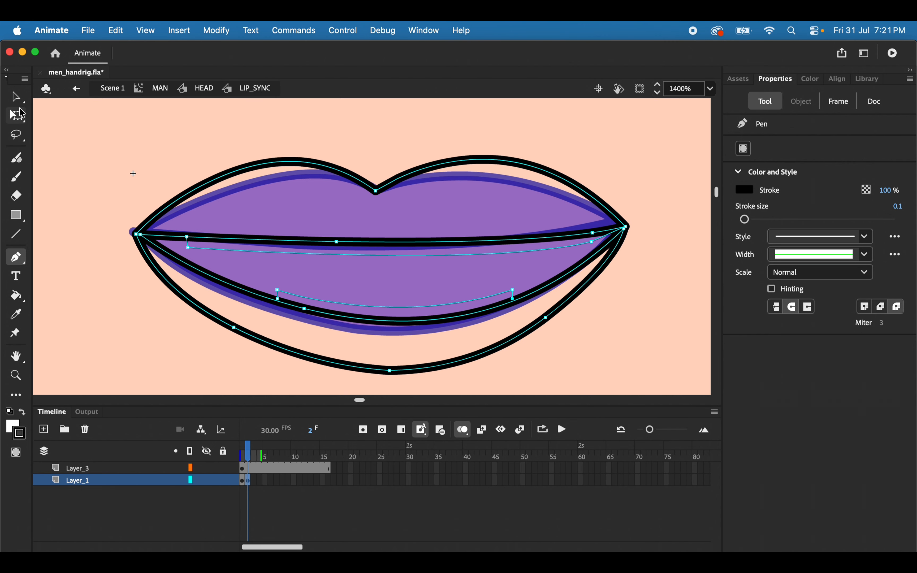
{"action": "left_click", "coordinate": [17, 96]}
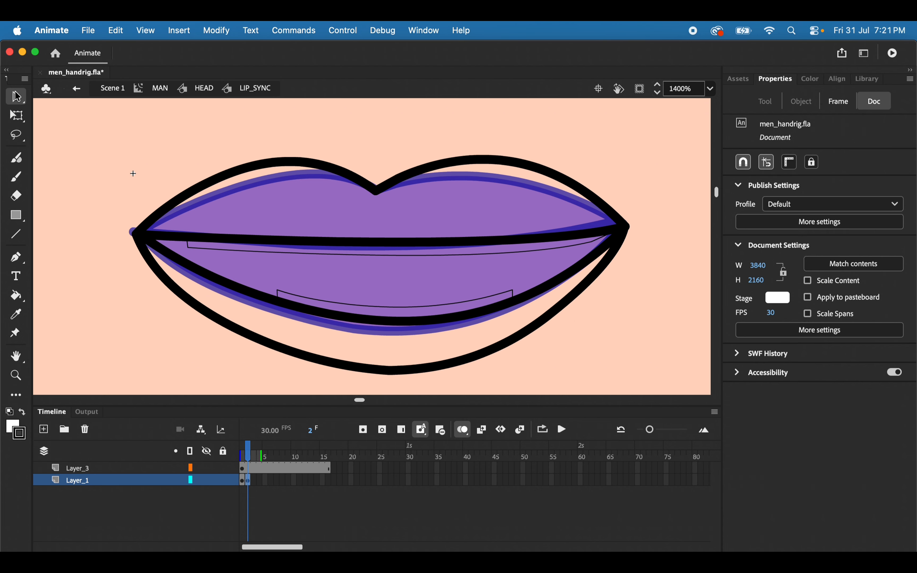
Draw an upward-arched Pen curve joining the two upper ends of the lower teeth outline to form the tongue
{"action": "left_click", "coordinate": [16, 257]}
{"action": "left_click", "coordinate": [281, 296]}
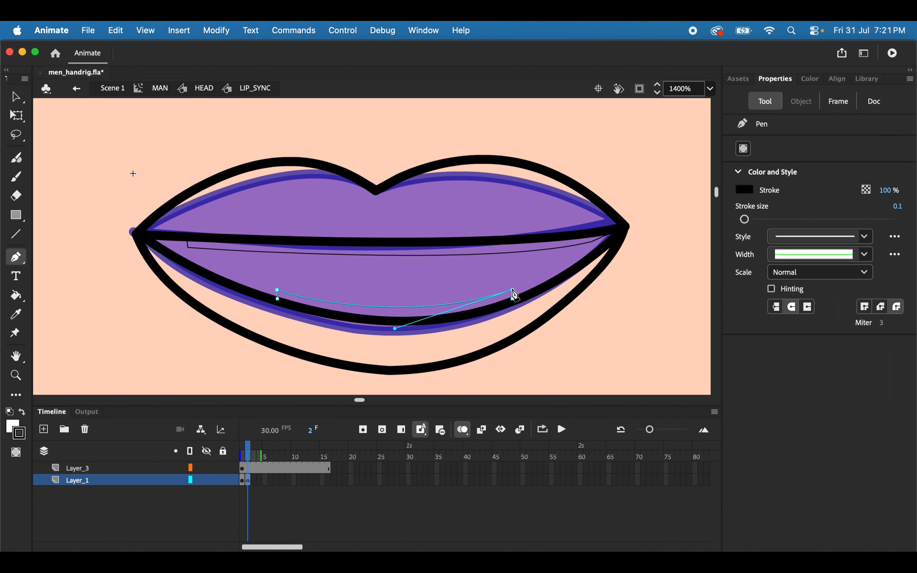
{"action": "left_click_drag", "start_coordinate": [515, 295], "coordinate": [602, 320]}
{"action": "left_click", "coordinate": [18, 97]}
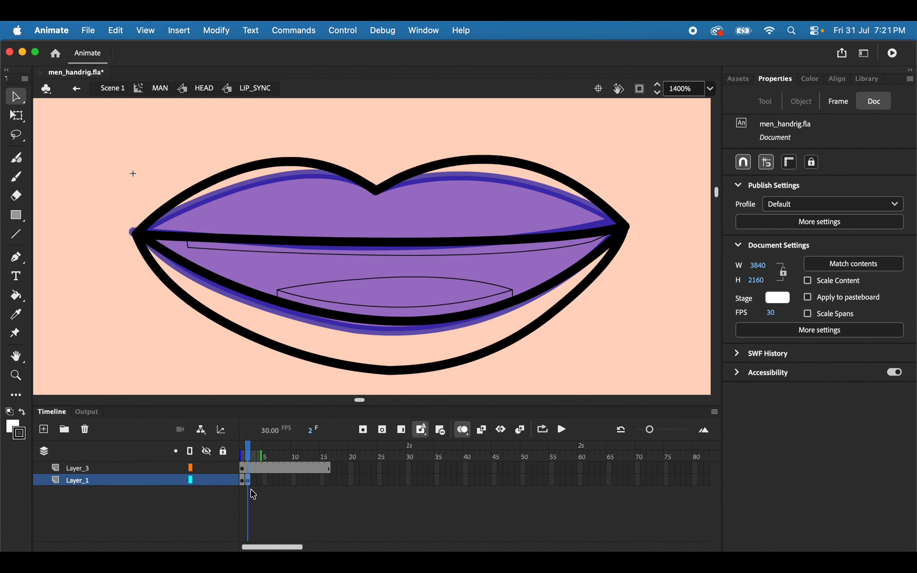
Sample the lip colour from the mouth on frame 1 and fill the upper and lower lips on frame 2 with it
{"action": "left_click", "coordinate": [243, 480]}
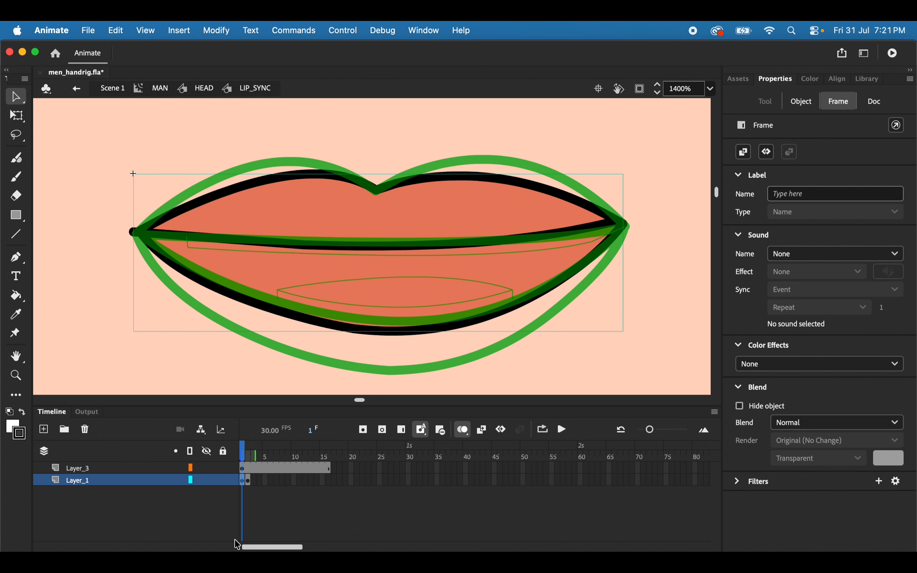
{"action": "left_click", "coordinate": [21, 319]}
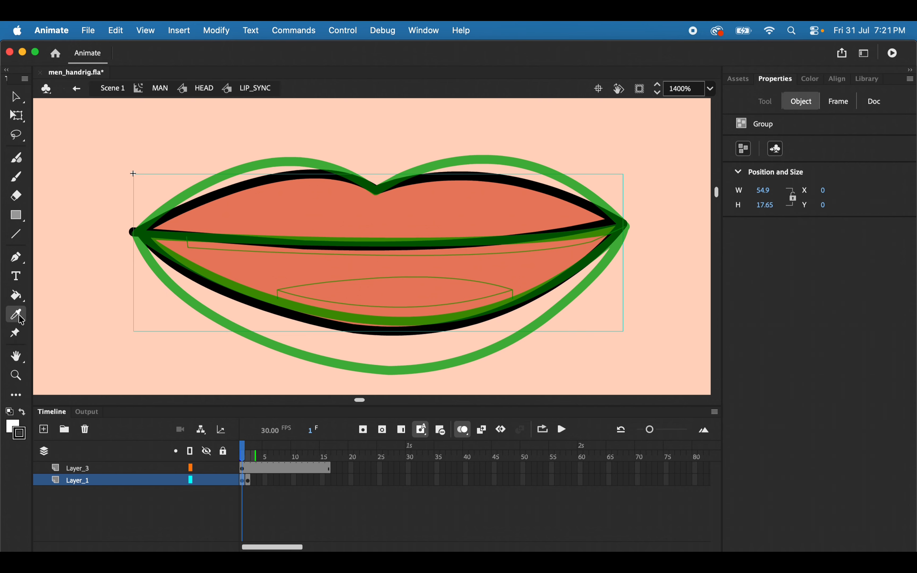
{"action": "left_click", "coordinate": [277, 205]}
{"action": "left_click", "coordinate": [248, 481]}
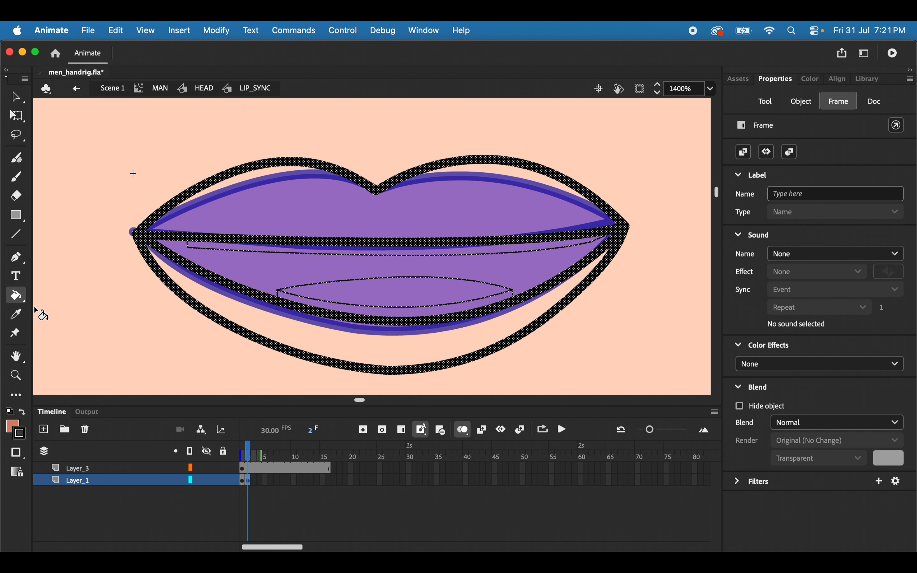
{"action": "left_click", "coordinate": [16, 97]}
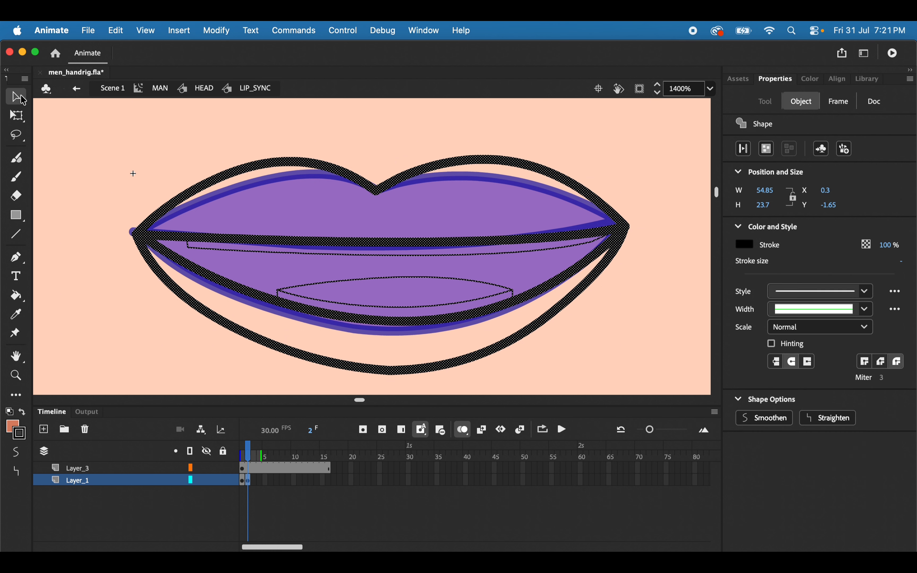
{"action": "left_click", "coordinate": [55, 249]}
{"action": "left_click", "coordinate": [17, 296]}
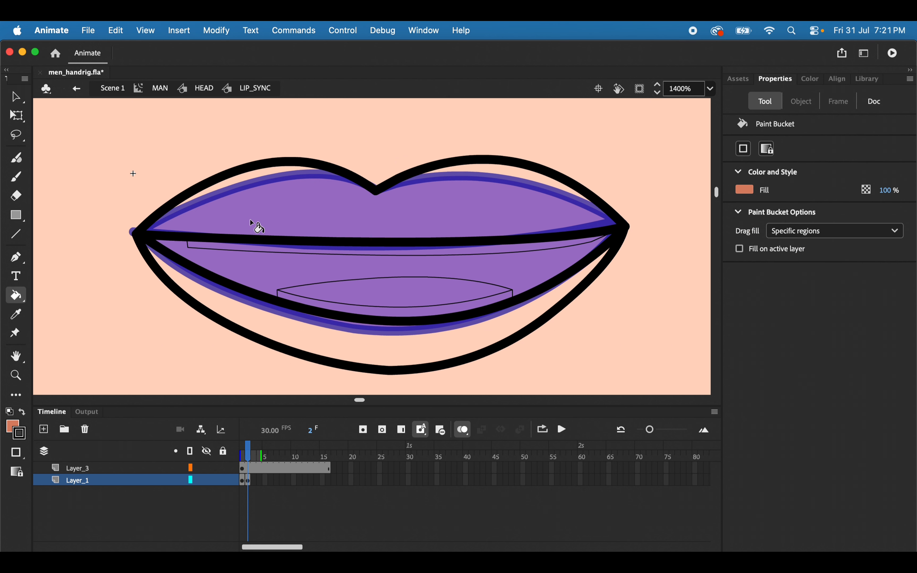
{"action": "left_click", "coordinate": [258, 228]}
{"action": "left_click", "coordinate": [300, 345]}
{"action": "key", "text": "v"}
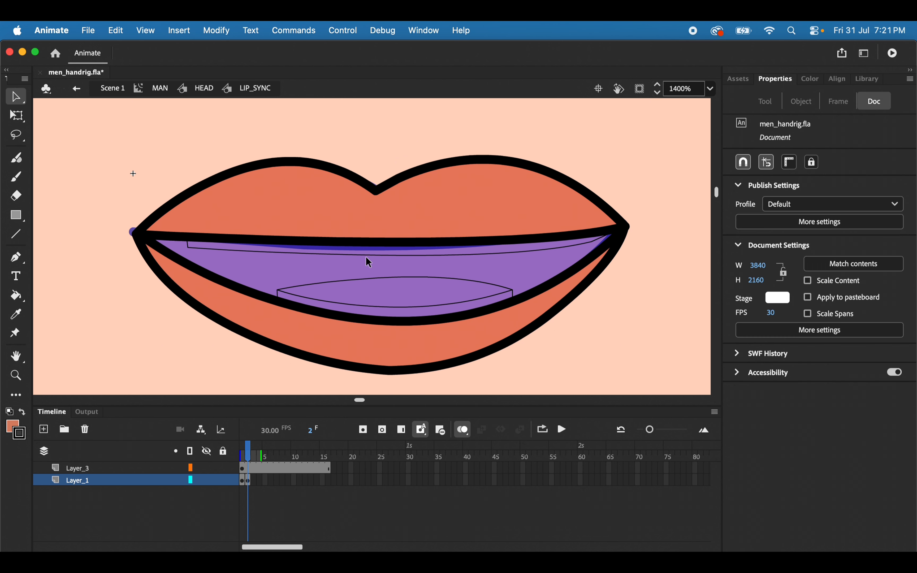
Set the fill colour to white and fill the upper teeth strip with the Paint Bucket
{"action": "left_click", "coordinate": [14, 430]}
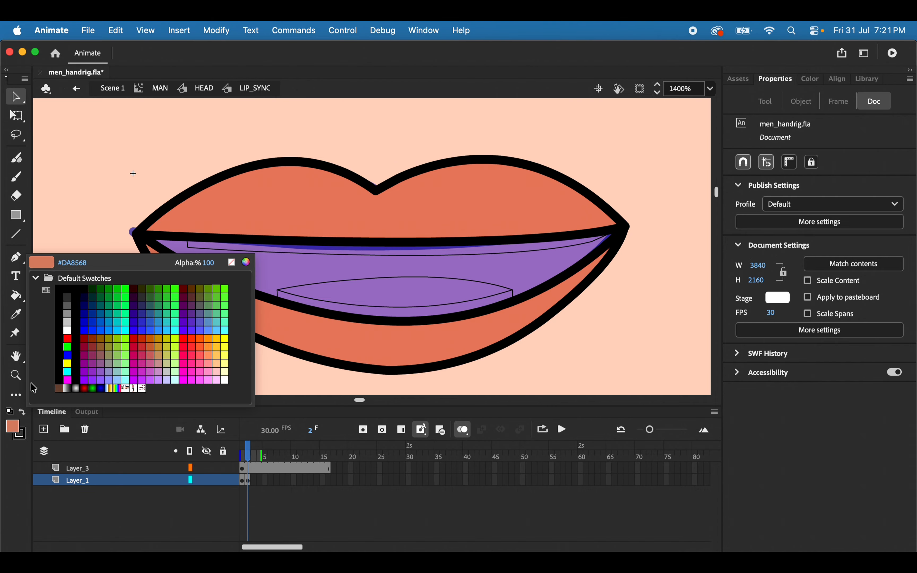
{"action": "left_click", "coordinate": [71, 328]}
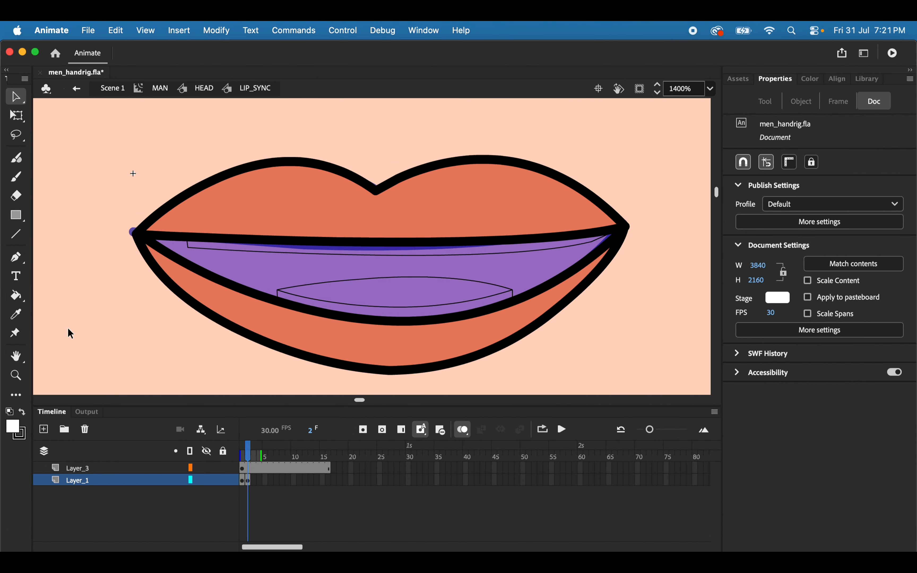
{"action": "left_click", "coordinate": [16, 300]}
{"action": "left_click", "coordinate": [278, 251]}
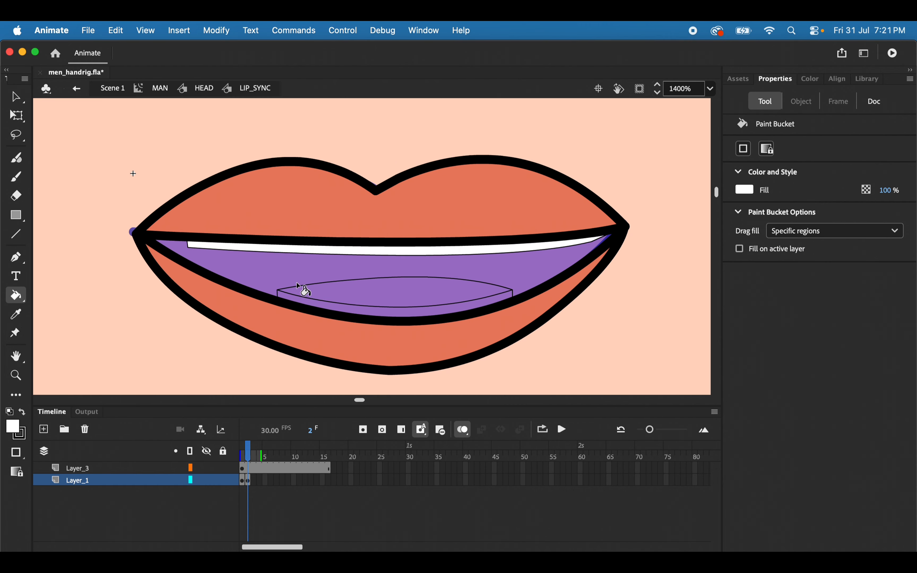
Try to fill the lower teeth strip white and close its gap at the lip, undoing the attempts
{"action": "left_click", "coordinate": [301, 305]}
{"action": "key", "text": "super+z"}
{"action": "key", "text": "v"}
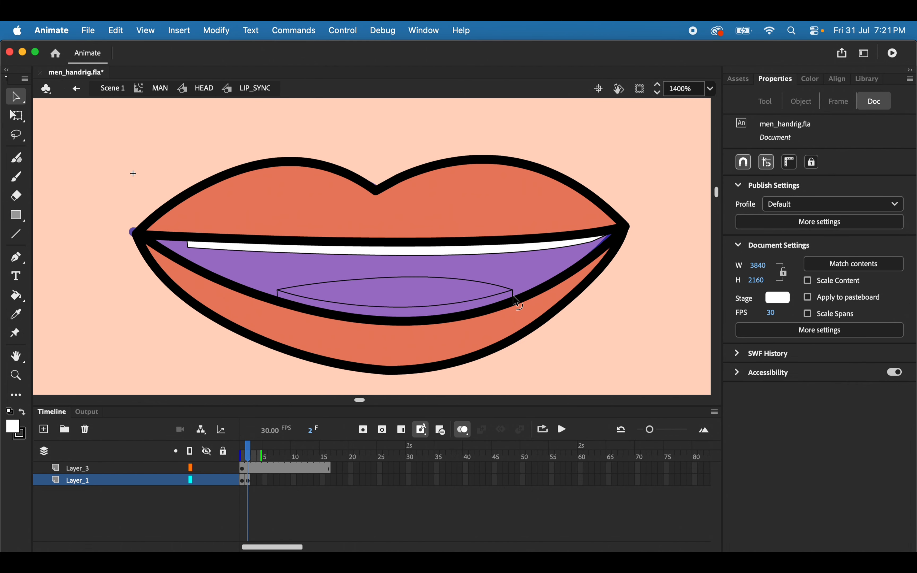
{"action": "left_click_drag", "start_coordinate": [514, 296], "coordinate": [515, 309]}
{"action": "key", "text": "super+z"}
{"action": "key", "text": "super+z"}
{"action": "key", "text": "super+="}
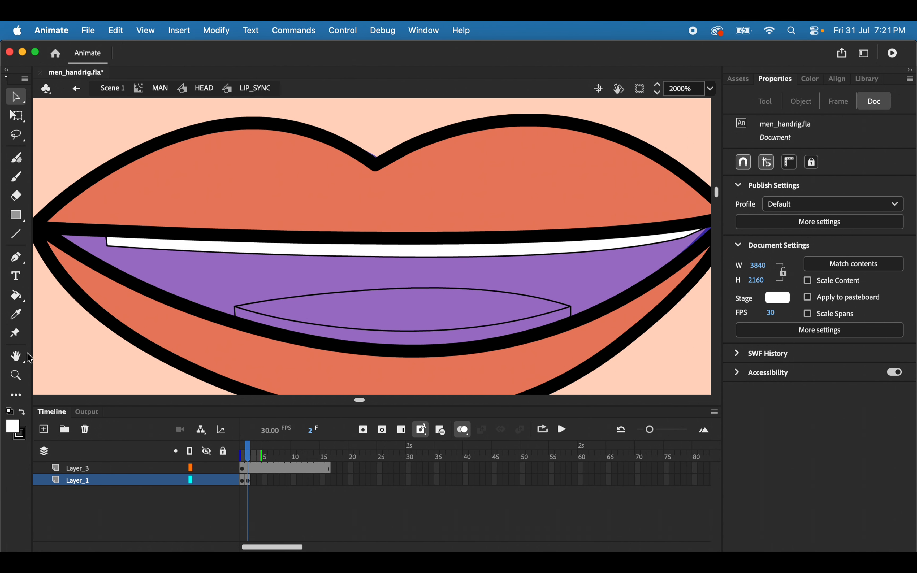
{"action": "left_click", "coordinate": [16, 295]}
{"action": "left_click", "coordinate": [365, 340]}
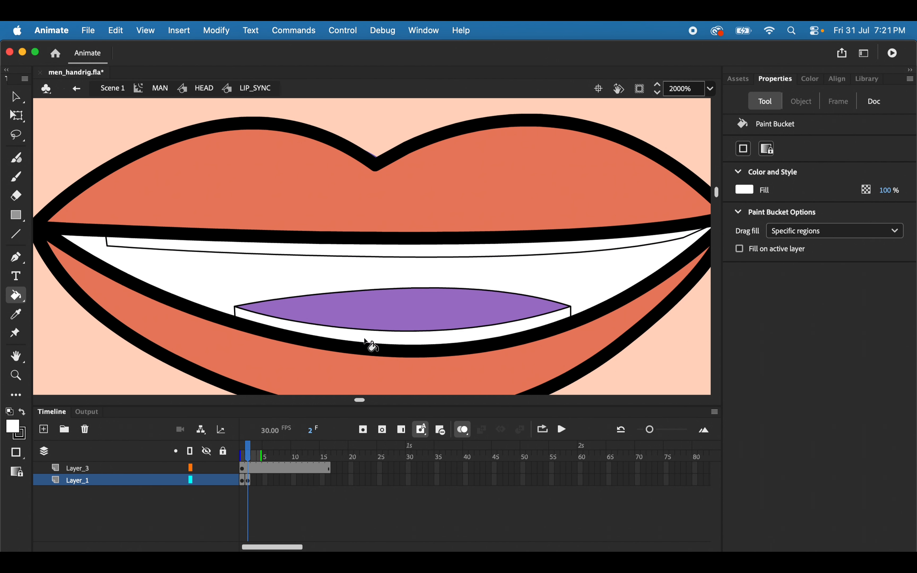
{"action": "key", "text": "super+z"}
{"action": "key", "text": "v"}
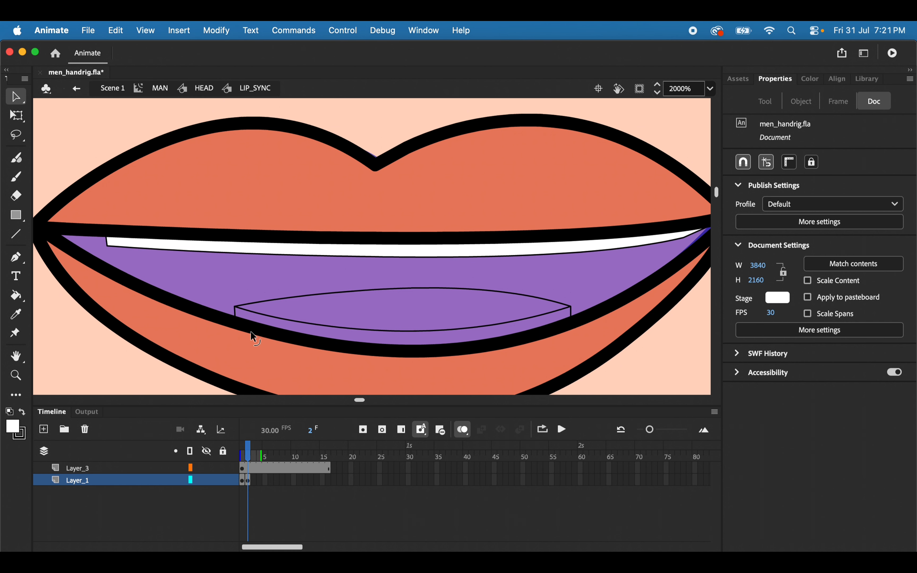
Extend both short end lines of the lower teeth down across the lip line, and fill the enclosed strip white
{"action": "left_click_drag", "start_coordinate": [234, 316], "coordinate": [226, 345]}
{"action": "left_click_drag", "start_coordinate": [573, 322], "coordinate": [580, 344]}
{"action": "left_click", "coordinate": [16, 296]}
{"action": "left_click", "coordinate": [364, 339]}
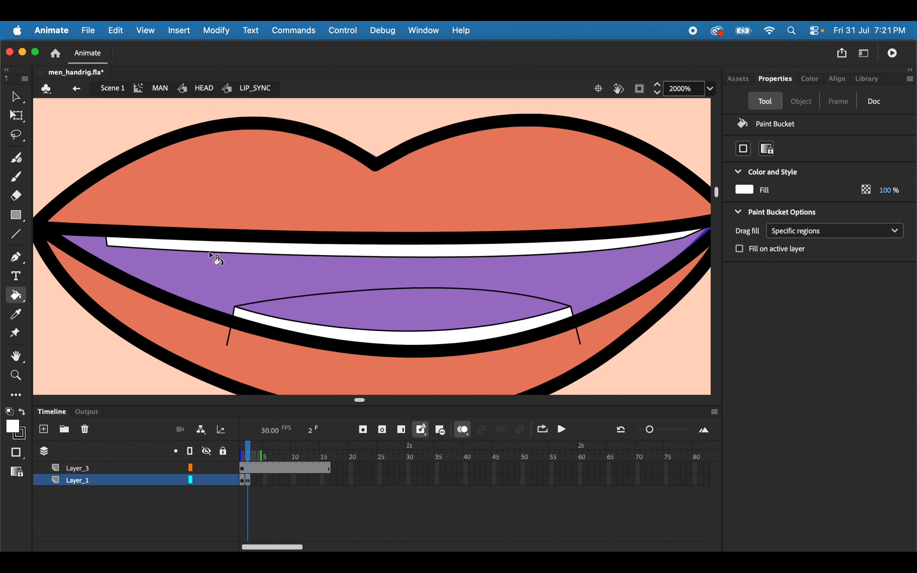
Delete the two leftover line ends that stick out below the lower teeth across the lower lip
{"action": "left_click", "coordinate": [16, 97]}
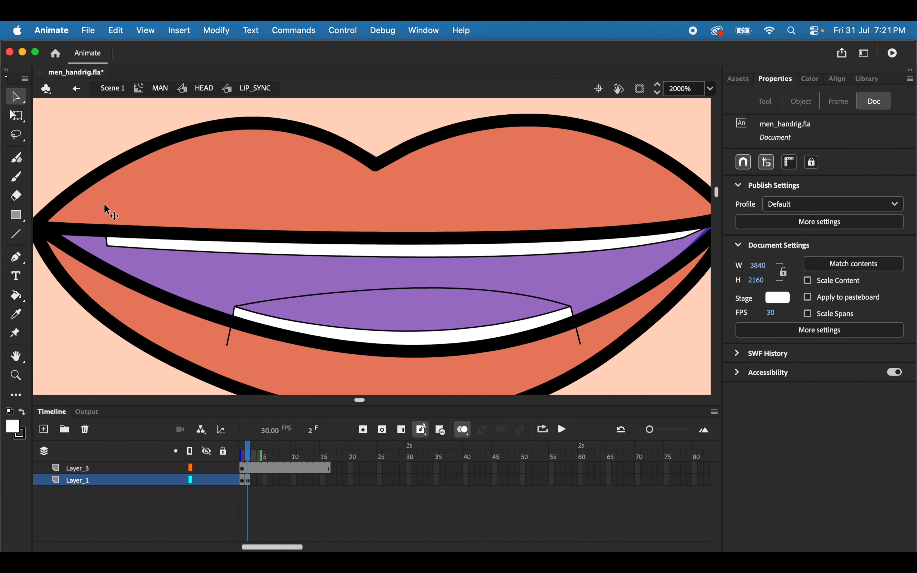
{"action": "left_click", "coordinate": [228, 343]}
{"action": "left_click", "coordinate": [579, 342], "text": "shift"}
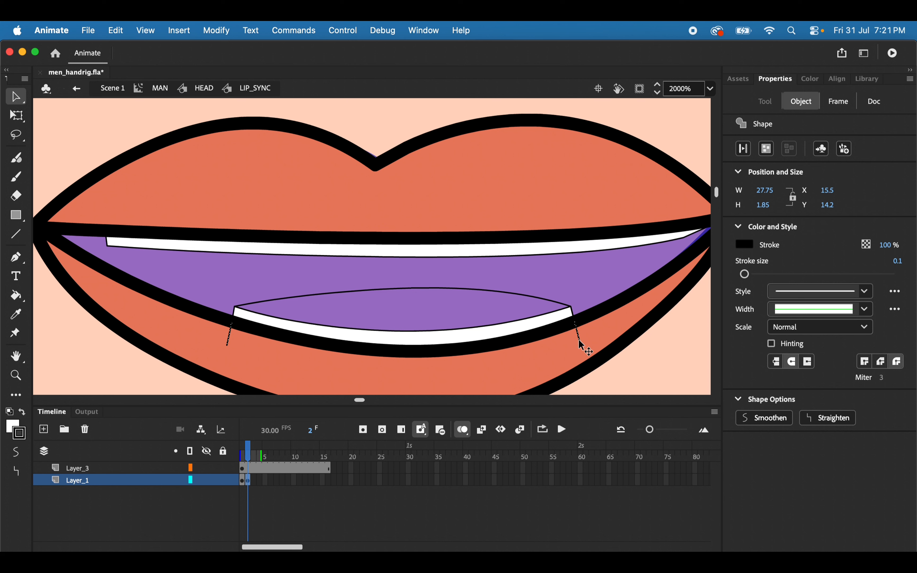
{"action": "key", "text": "Delete"}
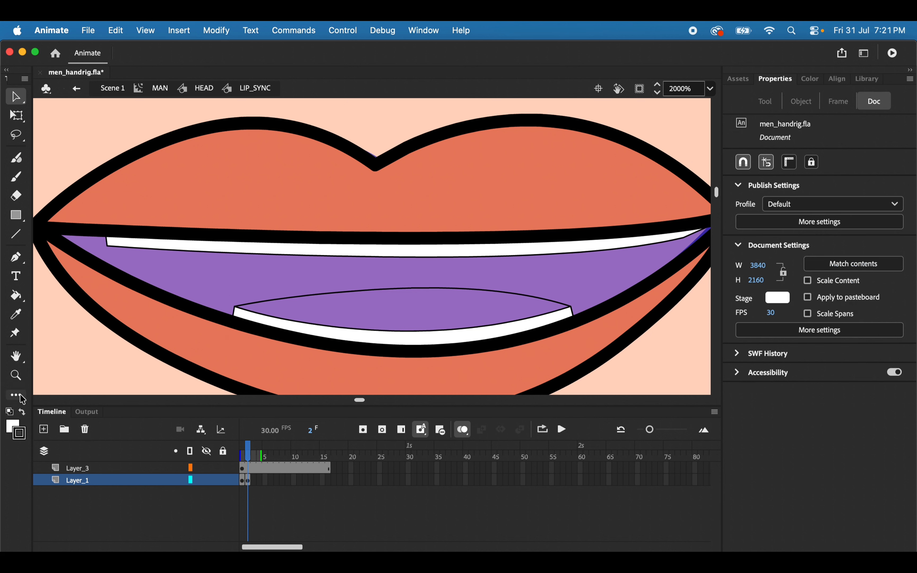
Set the fill colour to dark red and fill the tongue on frame 2 with the Paint Bucket
{"action": "left_click", "coordinate": [13, 426]}
{"action": "left_click", "coordinate": [84, 339]}
{"action": "left_click", "coordinate": [16, 295]}
{"action": "left_click", "coordinate": [318, 317]}
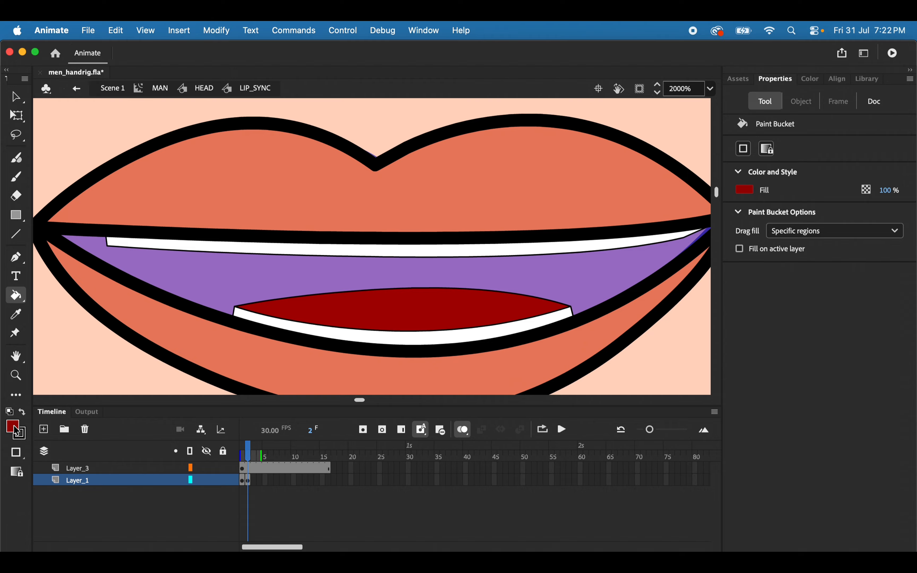
Swap the fill to black and fill the mouth interior around the teeth and tongue on frame 2
{"action": "left_click", "coordinate": [22, 411]}
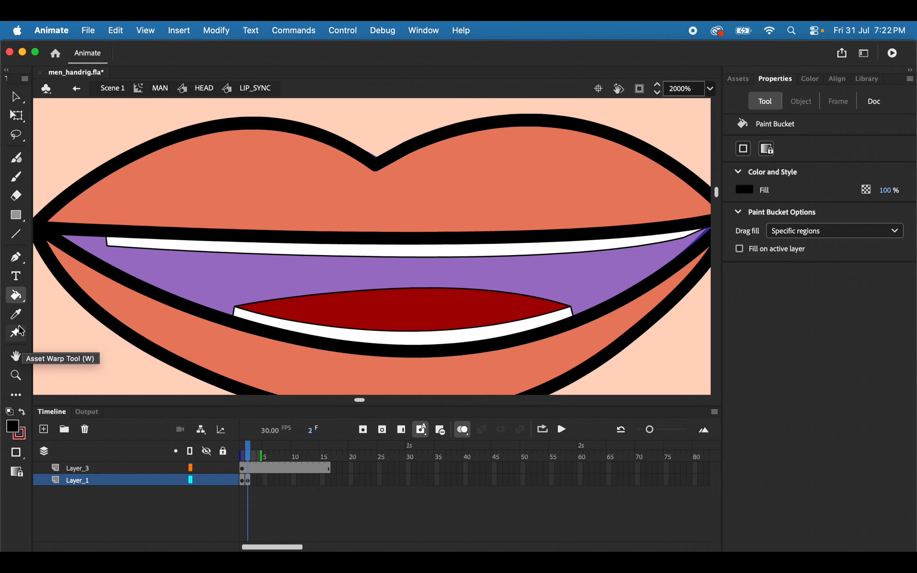
{"action": "left_click", "coordinate": [202, 271]}
{"action": "key", "text": "super+minus"}
{"action": "key", "text": "super+minus"}
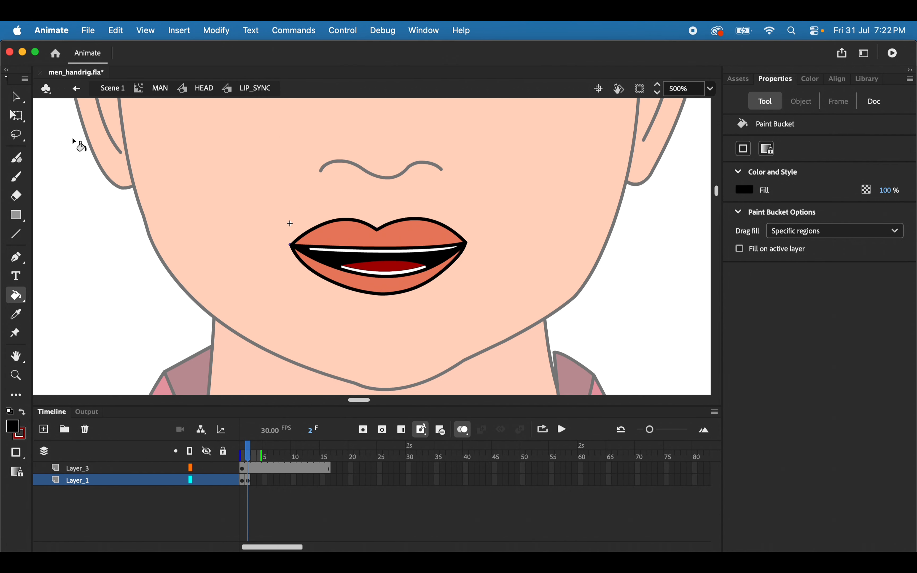
Select all the mouth artwork on frame 2 of Layer_1 and group it
{"action": "left_click", "coordinate": [16, 97]}
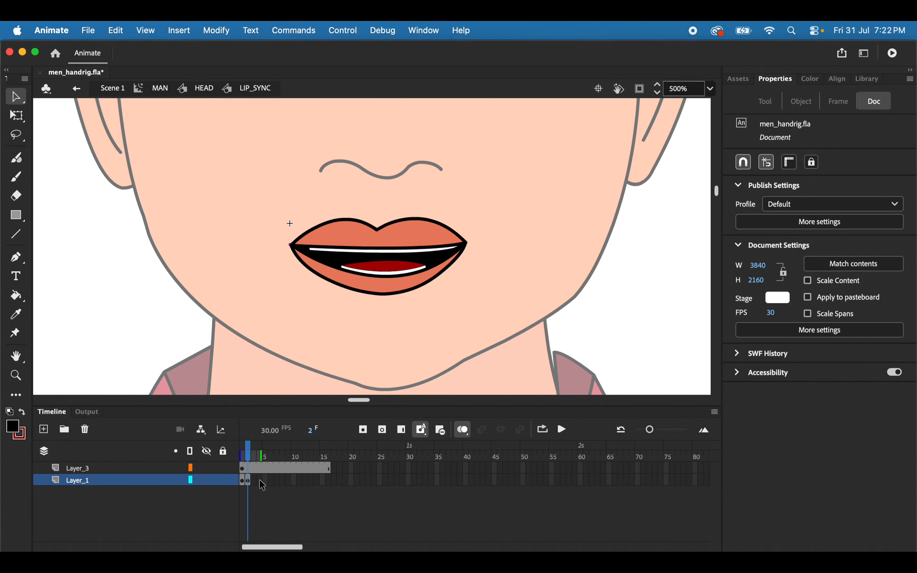
{"action": "left_click", "coordinate": [249, 482]}
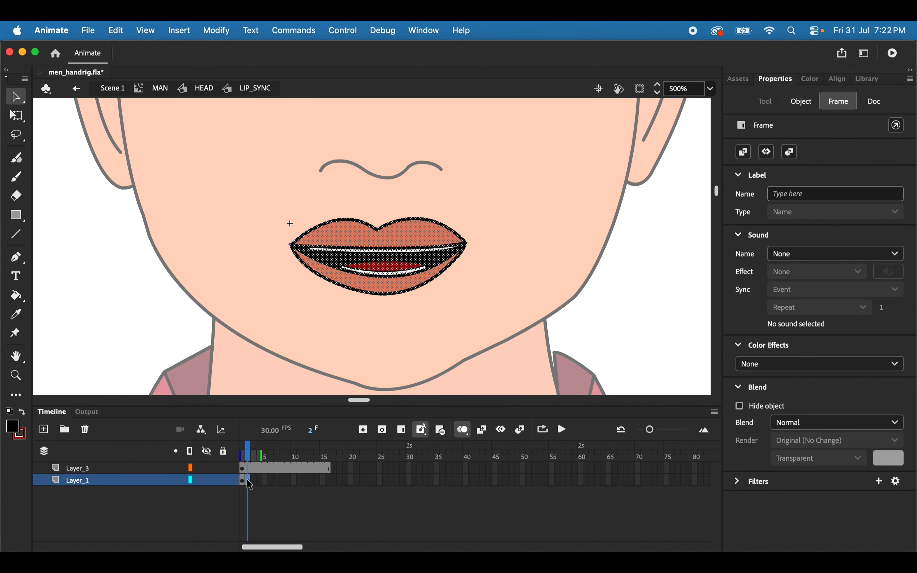
{"action": "key", "text": "super+g"}
Insert a blank keyframe at frame 3 of Layer_1 for the next mouth shape
{"action": "left_click", "coordinate": [256, 483]}
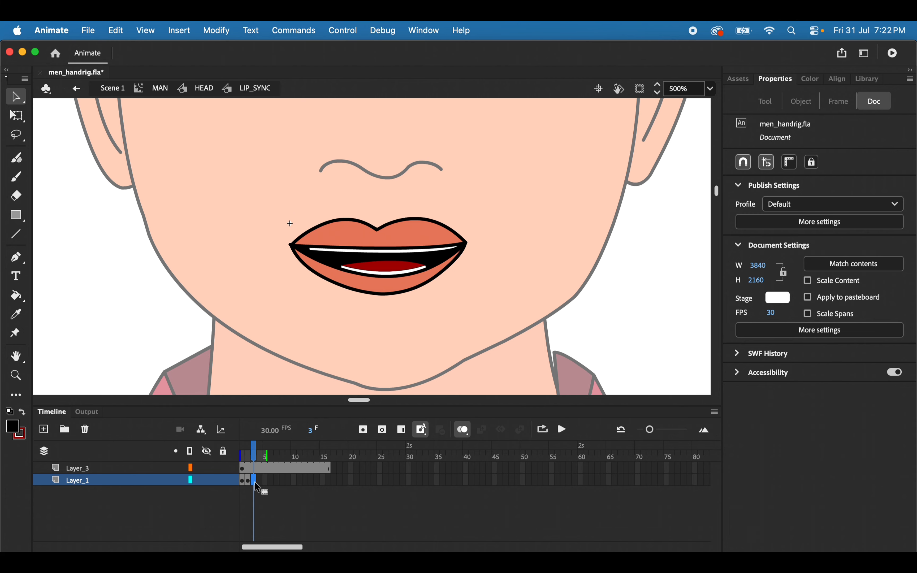
{"action": "left_click", "coordinate": [257, 485]}
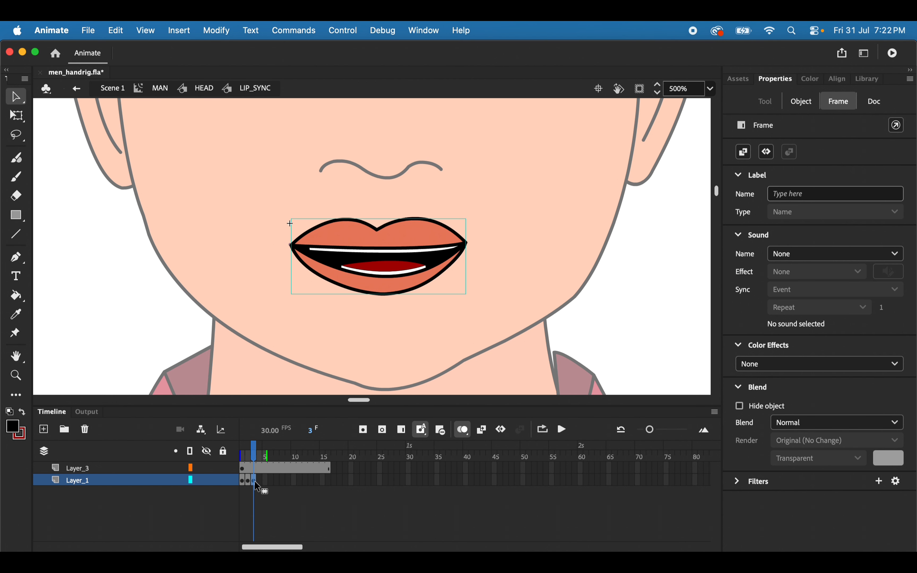
{"action": "left_click", "coordinate": [256, 484]}
{"action": "key", "text": "super+equal"}
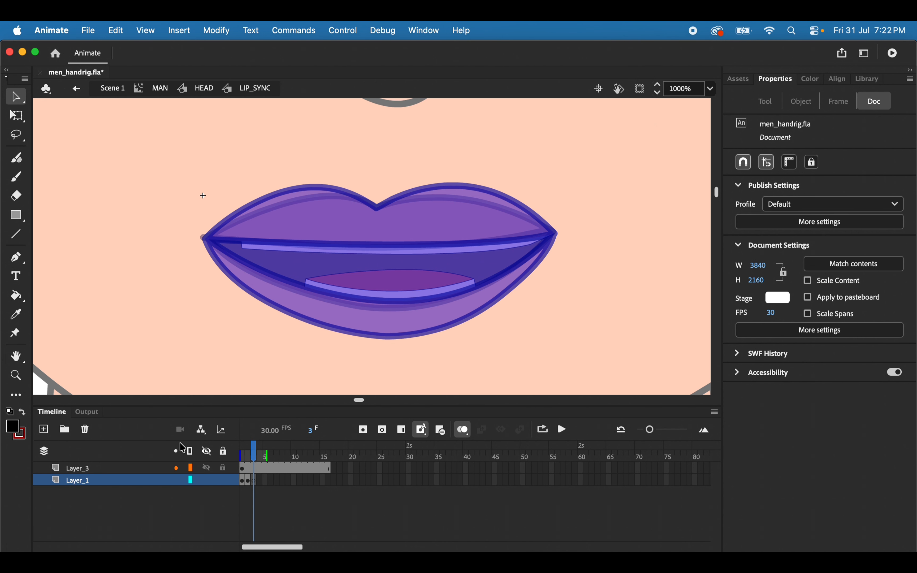
Trace the upper lip's outer edge on frame 3 with the Pen tool, using a black stroke of size 1
{"action": "left_click", "coordinate": [18, 262]}
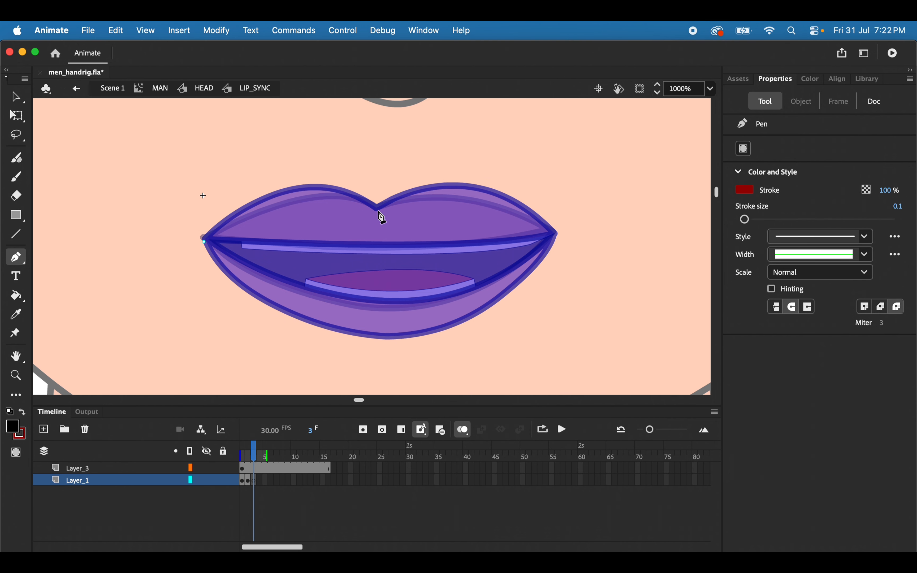
{"action": "left_click_drag", "start_coordinate": [377, 211], "coordinate": [453, 276]}
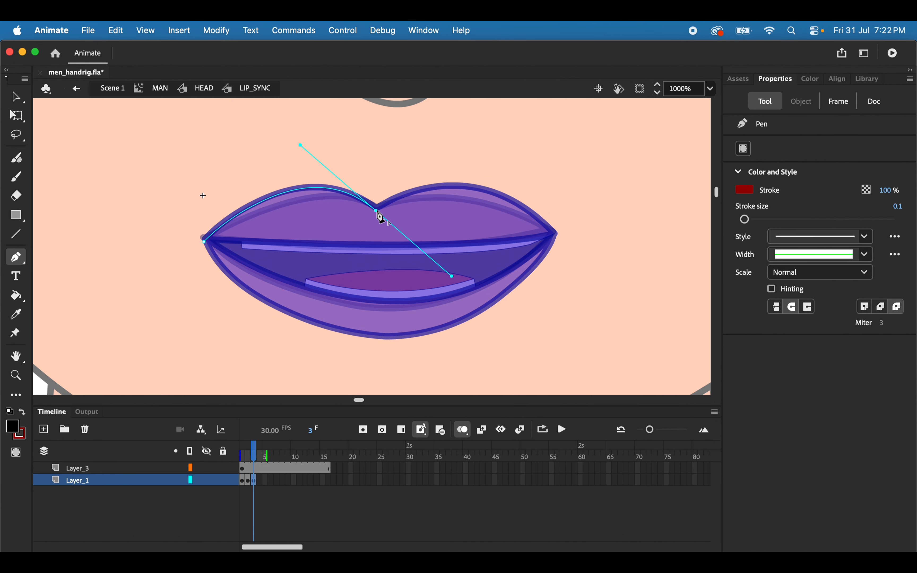
{"action": "key", "text": "super+z"}
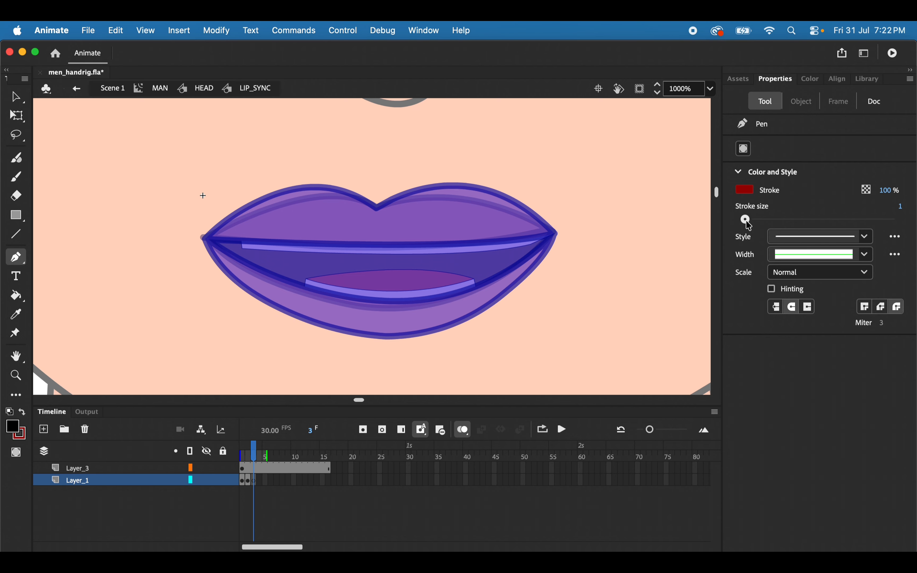
{"action": "left_click", "coordinate": [203, 240]}
{"action": "left_click_drag", "start_coordinate": [378, 211], "coordinate": [458, 280]}
{"action": "key", "text": "super+z"}
{"action": "left_click", "coordinate": [22, 413]}
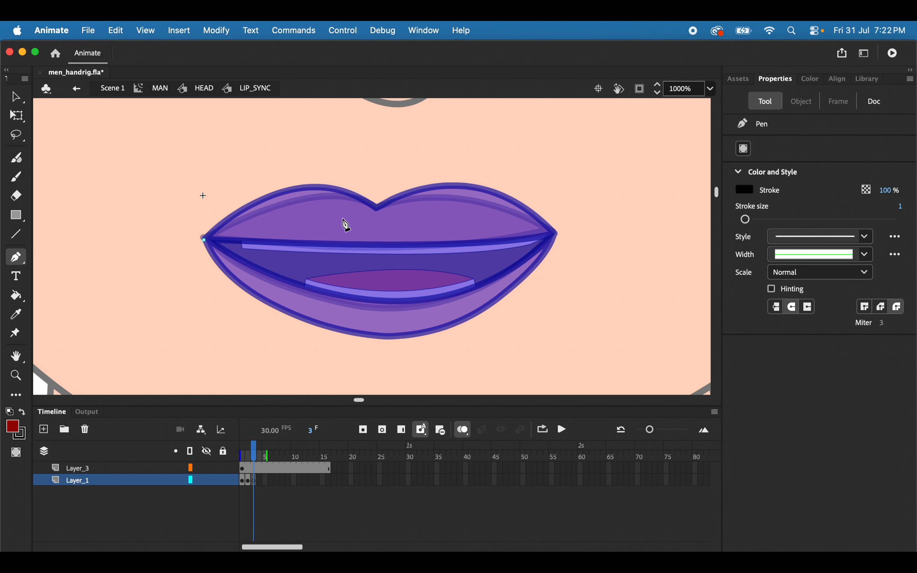
{"action": "left_click_drag", "start_coordinate": [377, 209], "coordinate": [454, 273]}
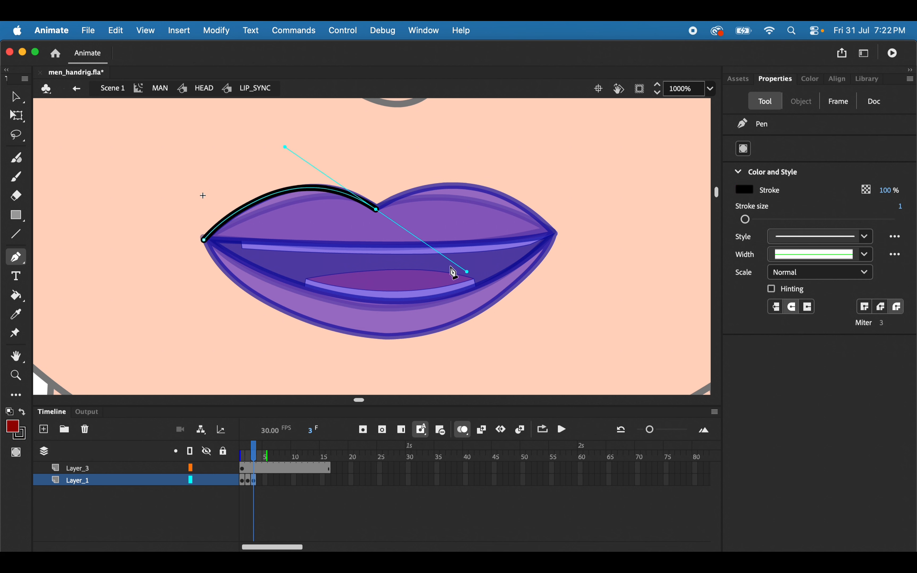
{"action": "left_click", "coordinate": [377, 210]}
{"action": "left_click_drag", "start_coordinate": [557, 233], "coordinate": [624, 326]}
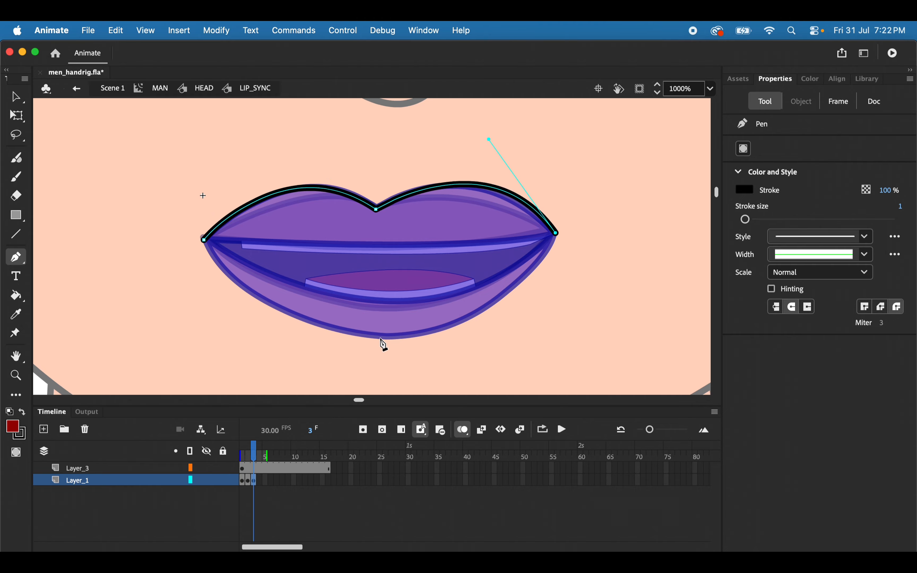
Trace the lower lip's outer edge slightly below the onion-skinned one, closing the outline at the starting mouth corner
{"action": "left_click_drag", "start_coordinate": [380, 339], "coordinate": [276, 317]}
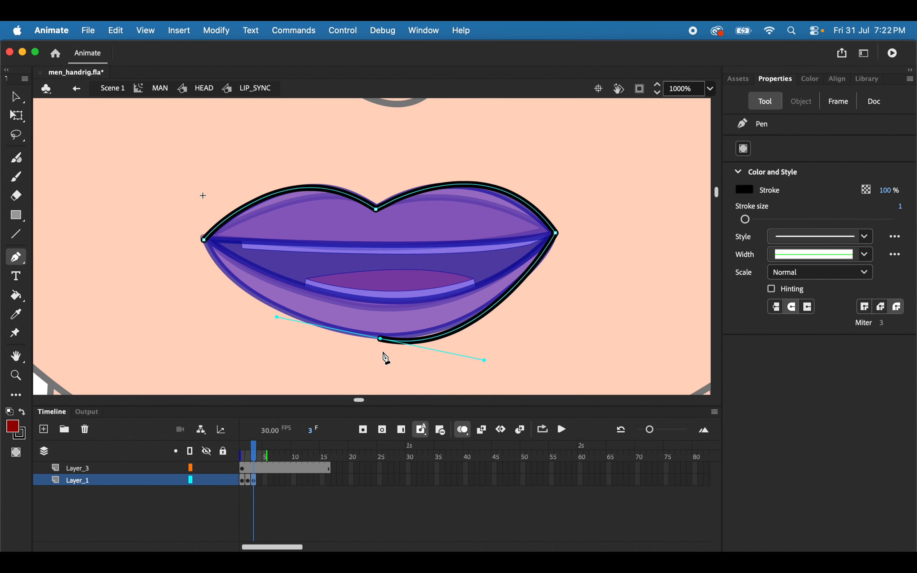
{"action": "key", "text": "cmd+z"}
{"action": "left_click_drag", "start_coordinate": [378, 342], "coordinate": [261, 341]}
{"action": "left_click", "coordinate": [377, 343]}
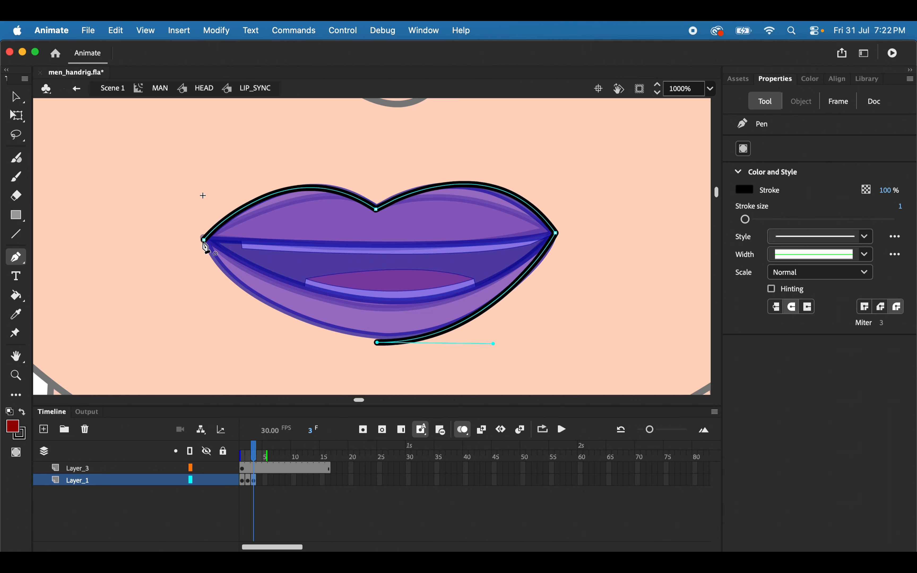
{"action": "left_click_drag", "start_coordinate": [204, 241], "coordinate": [174, 150]}
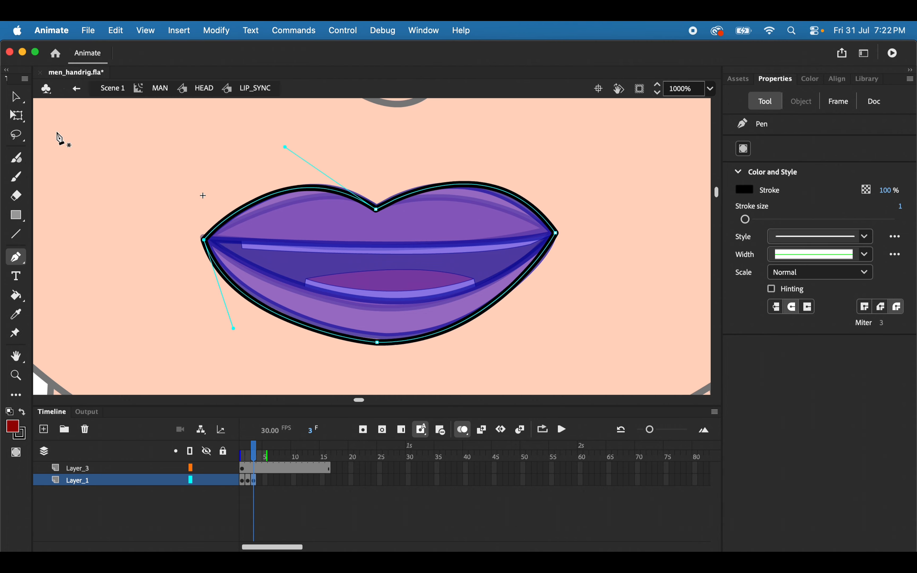
{"action": "left_click", "coordinate": [12, 92]}
Draw the upper lip's inner edge as a slightly curved line from one mouth corner to the other
{"action": "left_click", "coordinate": [16, 256]}
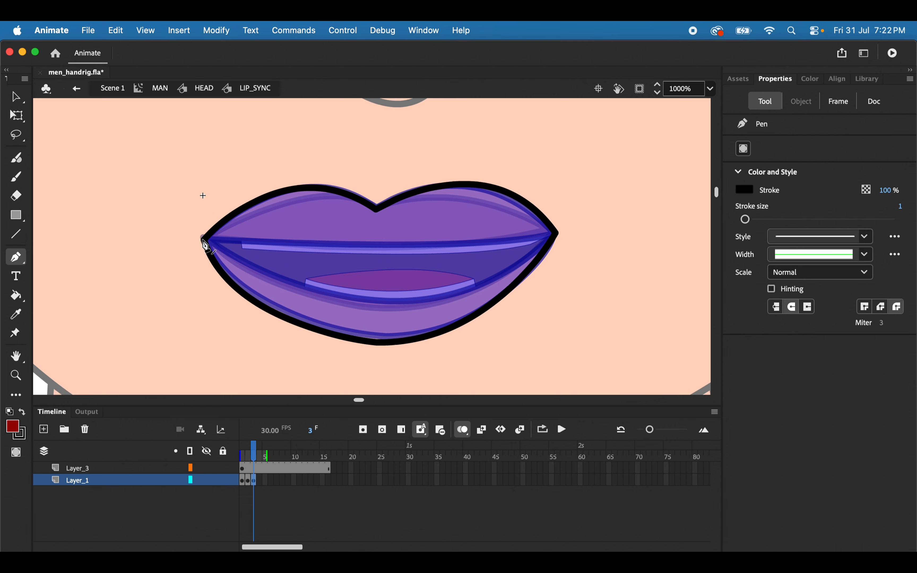
{"action": "left_click", "coordinate": [205, 246]}
{"action": "left_click_drag", "start_coordinate": [555, 233], "coordinate": [696, 214]}
{"action": "left_click", "coordinate": [16, 97]}
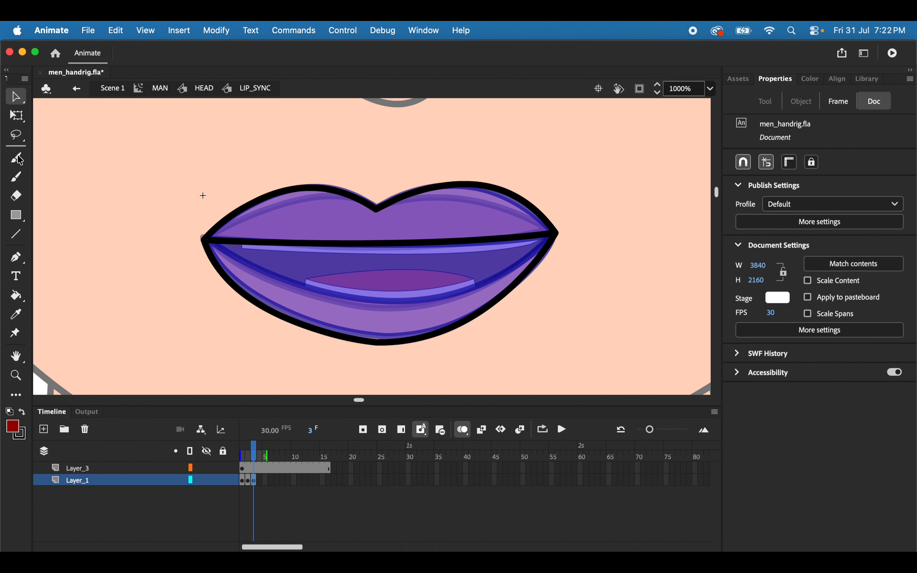
Draw the lower lip's inner edge as a deeper curve between the two mouth corners
{"action": "left_click", "coordinate": [17, 257]}
{"action": "left_click", "coordinate": [205, 247]}
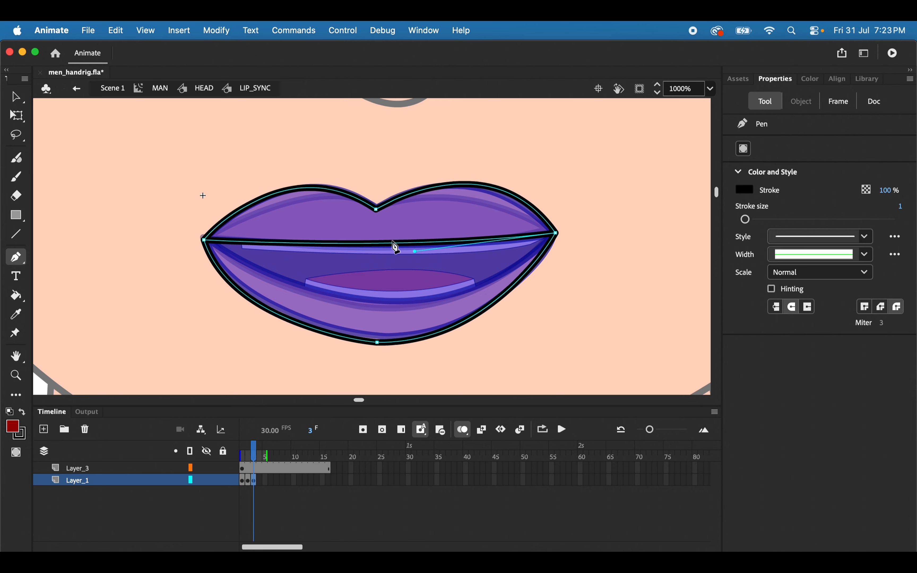
{"action": "left_click_drag", "start_coordinate": [558, 236], "coordinate": [718, 70]}
{"action": "left_click", "coordinate": [16, 96]}
Set the Pen stroke size to 0.1 and outline the upper teeth strip below the upper lip on frame 3
{"action": "left_click", "coordinate": [838, 101]}
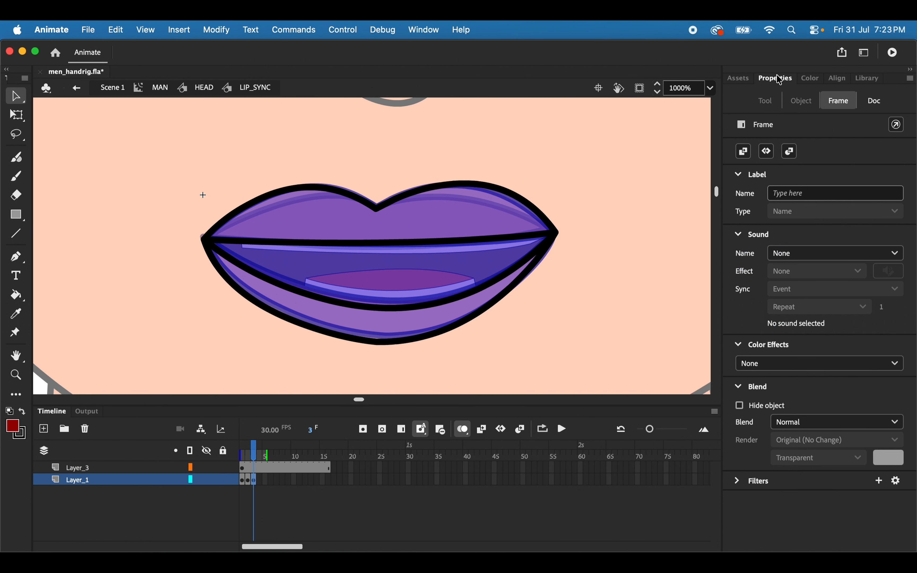
{"action": "left_click", "coordinate": [16, 256]}
{"action": "left_click_drag", "start_coordinate": [746, 219], "coordinate": [740, 219]}
{"action": "left_click", "coordinate": [242, 246]}
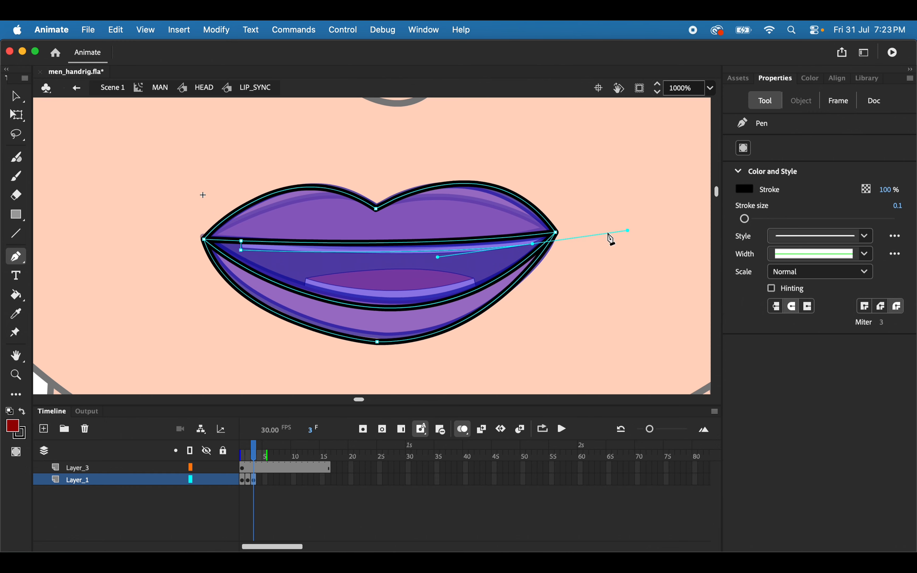
{"action": "double_click", "coordinate": [535, 241]}
Outline the lower teeth with end lines running down across the lip line, and draw an arched tongue curve above them
{"action": "left_click", "coordinate": [307, 283]}
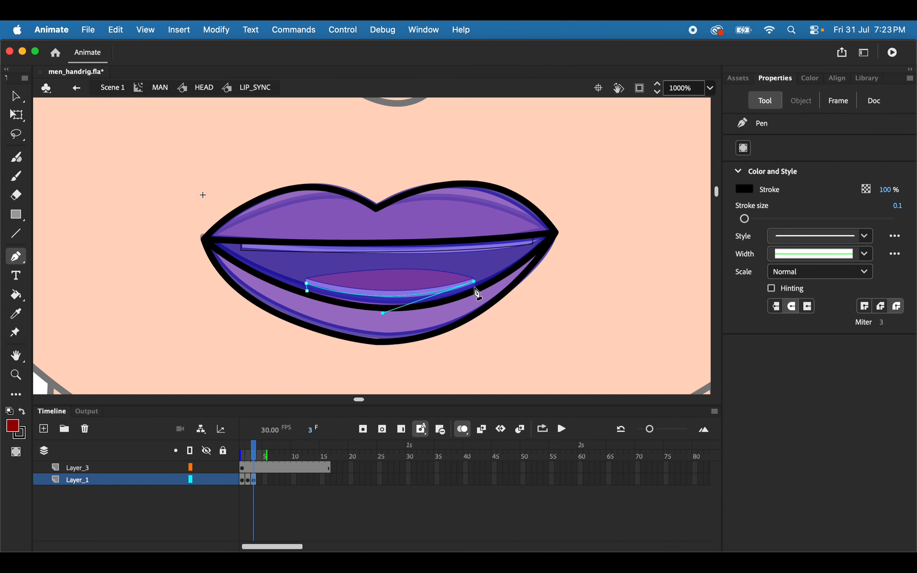
{"action": "double_click", "coordinate": [476, 282]}
{"action": "key", "text": "v"}
{"action": "left_click", "coordinate": [16, 258]}
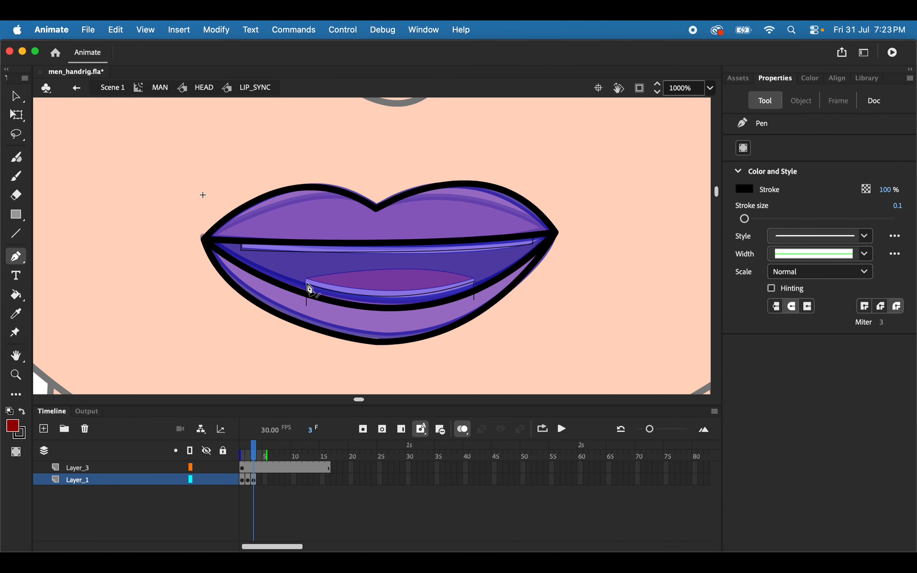
{"action": "left_click", "coordinate": [307, 283]}
{"action": "left_click_drag", "start_coordinate": [474, 281], "coordinate": [560, 342]}
{"action": "left_click", "coordinate": [14, 98]}
Sample the lip colour from the mouth on frame 2 and fill the upper and lower lips on frame 3 with it
{"action": "left_click", "coordinate": [247, 480]}
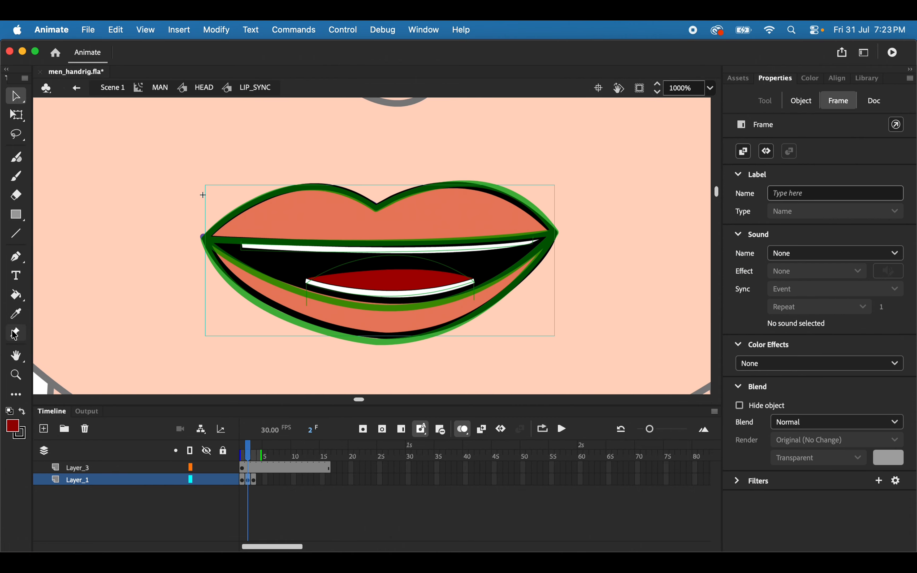
{"action": "left_click", "coordinate": [15, 314]}
{"action": "left_click", "coordinate": [295, 304]}
{"action": "key", "text": "period"}
{"action": "key", "text": "comma"}
{"action": "key", "text": "period"}
{"action": "left_click", "coordinate": [16, 96]}
{"action": "left_click", "coordinate": [133, 171]}
{"action": "left_click", "coordinate": [16, 294]}
{"action": "left_click", "coordinate": [341, 318]}
{"action": "left_click", "coordinate": [311, 216]}
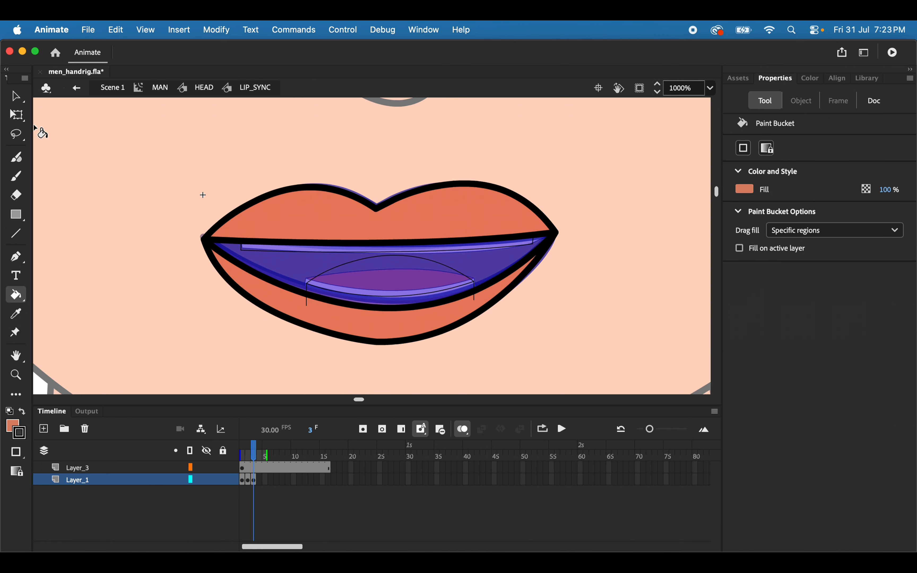
Set the fill colour to white and fill the lower teeth strip on frame 3 with the Paint Bucket
{"action": "left_click", "coordinate": [16, 96]}
{"action": "left_click", "coordinate": [12, 425]}
{"action": "left_click", "coordinate": [67, 330]}
{"action": "left_click", "coordinate": [16, 300]}
{"action": "key", "text": "super+equal"}
{"action": "left_click", "coordinate": [359, 343]}
Extend both short end lines of the upper teeth up across the lip line, and fill the enclosed strip white
{"action": "key", "text": "v"}
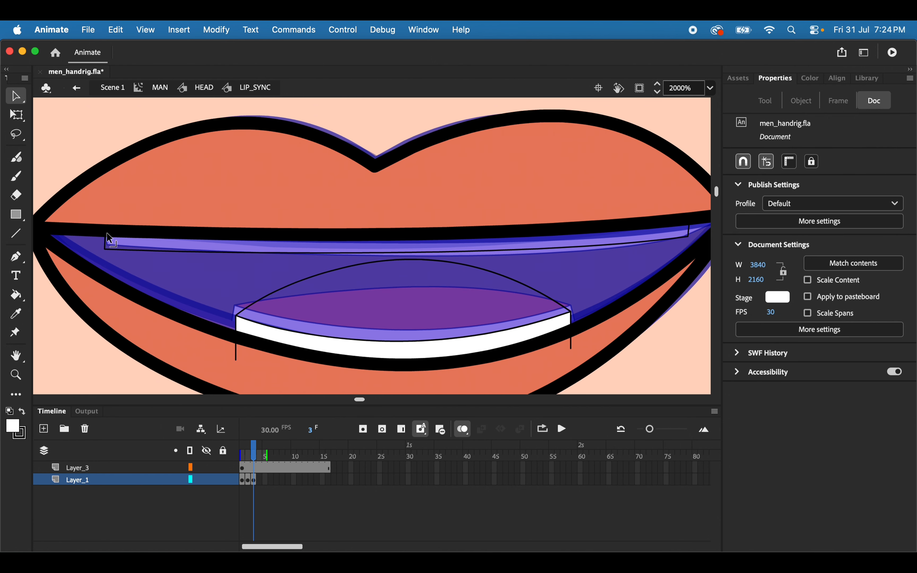
{"action": "left_click_drag", "start_coordinate": [105, 237], "coordinate": [105, 210]}
{"action": "left_click_drag", "start_coordinate": [688, 225], "coordinate": [688, 188]}
{"action": "left_click", "coordinate": [13, 299]}
{"action": "left_click", "coordinate": [125, 244]}
Delete the leftover line ends sticking out above the upper teeth and below the lower teeth
{"action": "left_click", "coordinate": [16, 96]}
{"action": "left_click", "coordinate": [105, 220]}
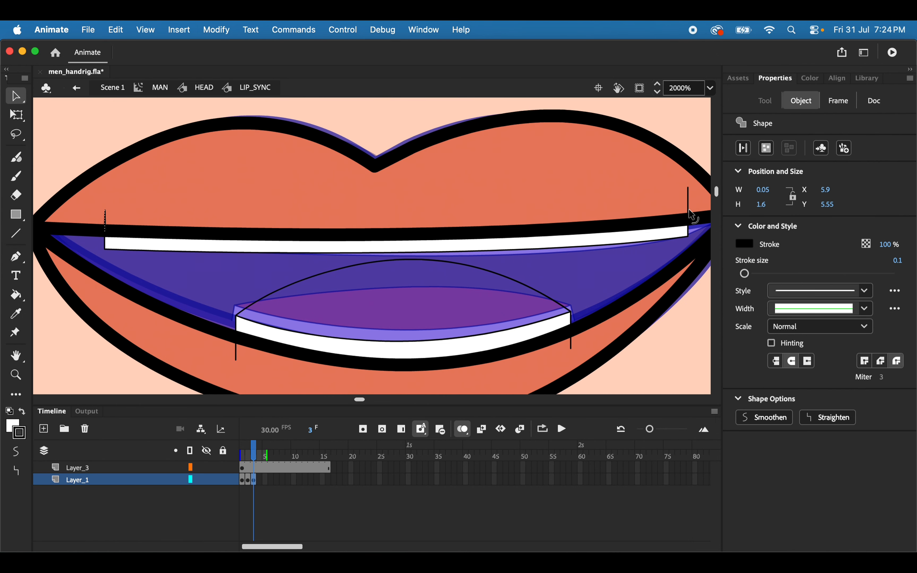
{"action": "left_click", "coordinate": [689, 212], "text": "shift"}
{"action": "left_click", "coordinate": [571, 347], "text": "shift"}
{"action": "key", "text": "Delete"}
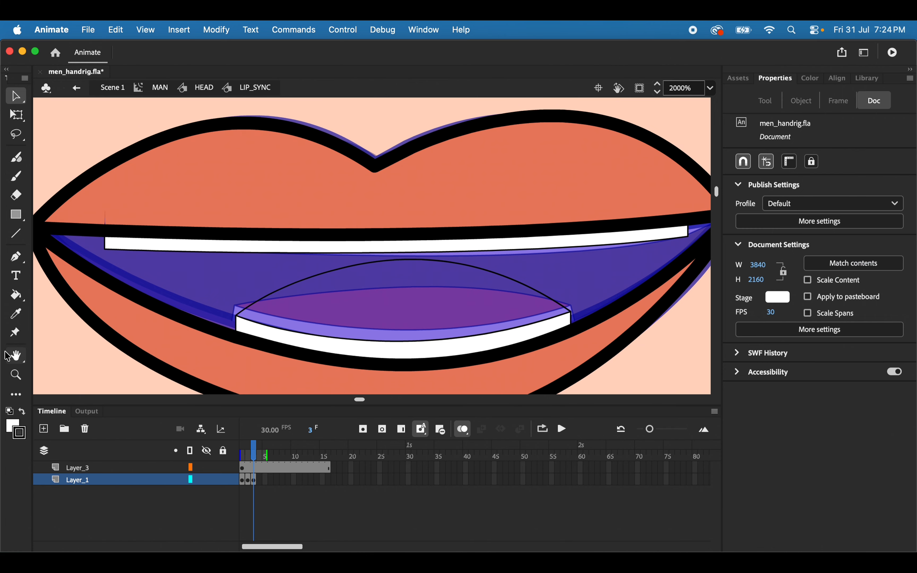
Set the fill colour to dark red #990000 and fill the arched tongue on frame 3 with the Paint Bucket
{"action": "left_click", "coordinate": [14, 429]}
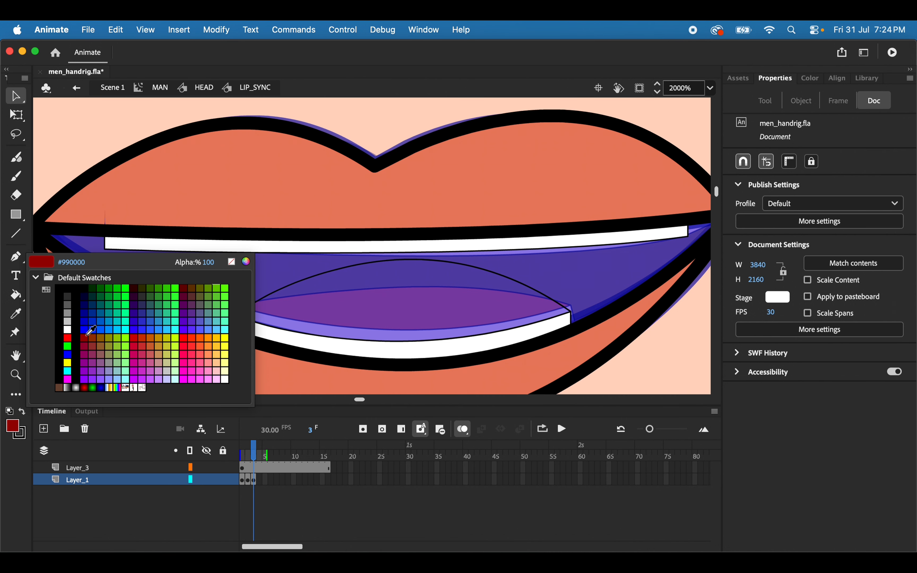
{"action": "left_click", "coordinate": [87, 339]}
{"action": "key", "text": "k"}
{"action": "left_click", "coordinate": [303, 291]}
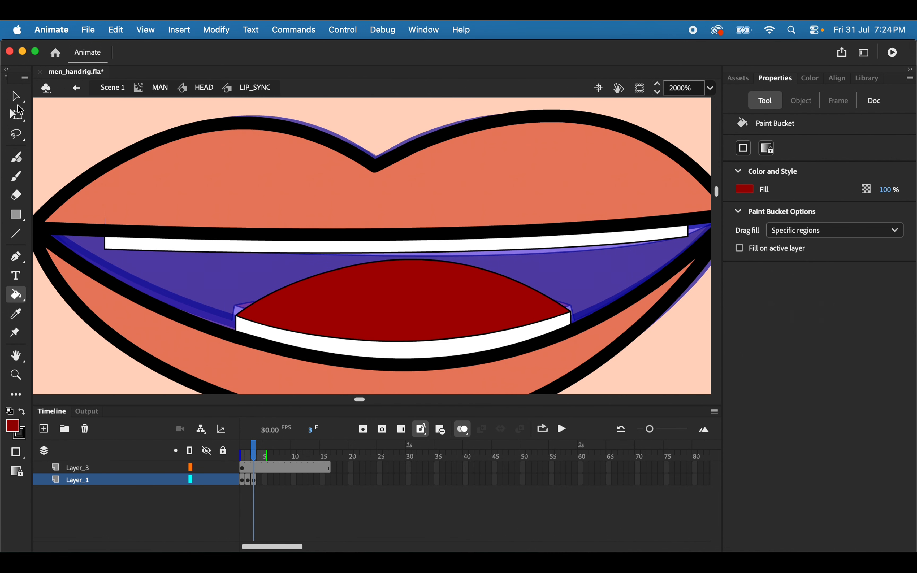
{"action": "left_click", "coordinate": [18, 104]}
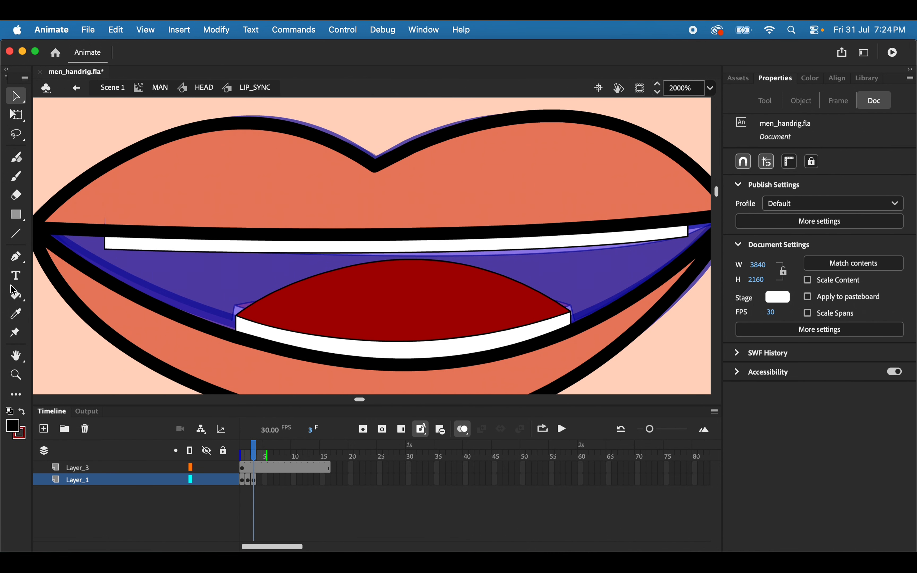
Fill the mouth cavity on frame 3 black with the Paint Bucket and group the whole mouth drawing
{"action": "left_click", "coordinate": [16, 294]}
{"action": "left_click", "coordinate": [187, 287]}
{"action": "key", "text": "super+minus"}
{"action": "key", "text": "super+minus"}
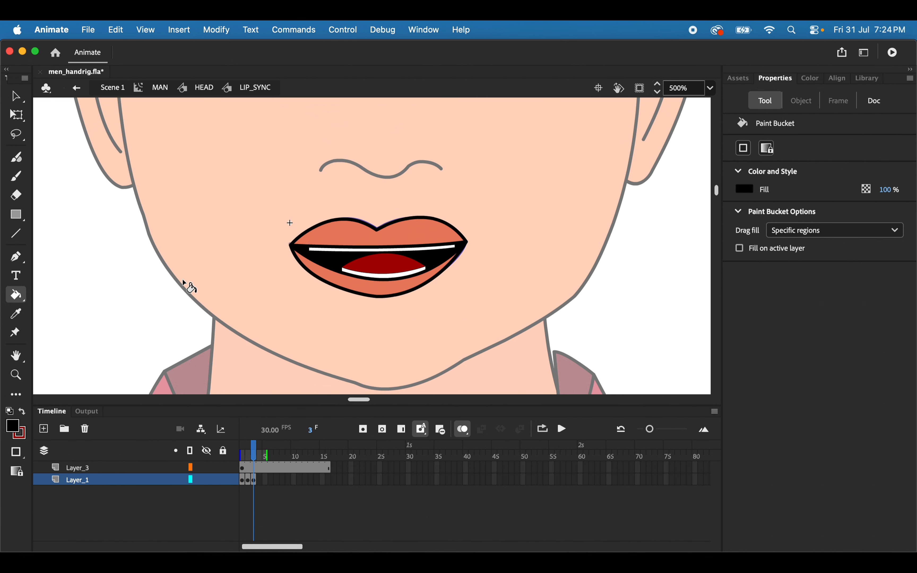
{"action": "left_click", "coordinate": [254, 484]}
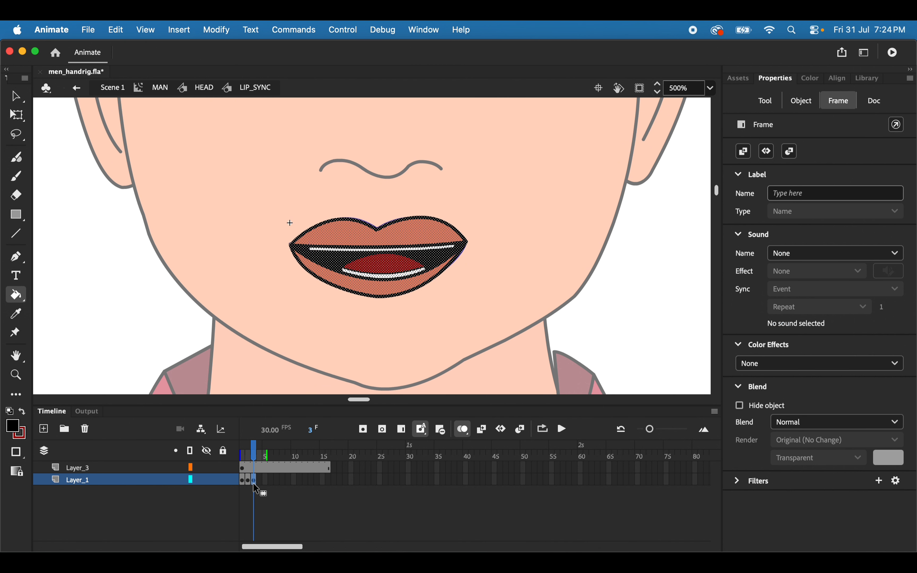
{"action": "key", "text": "super+g"}
Insert a keyframe at frame 4 of Layer_1 and delete the mouth copied onto it
{"action": "left_click", "coordinate": [259, 481]}
{"action": "key", "text": "F6"}
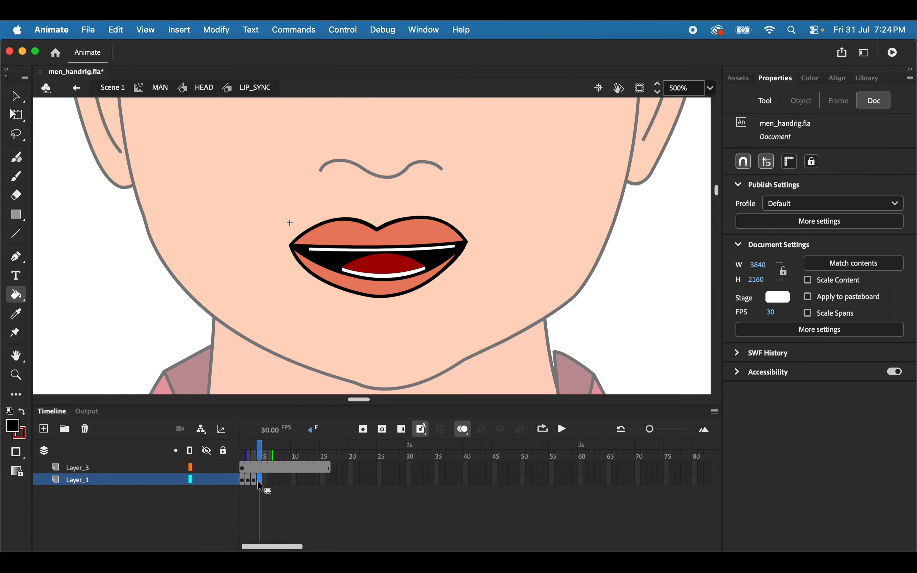
{"action": "left_click", "coordinate": [258, 481]}
{"action": "key", "text": "super+equal"}
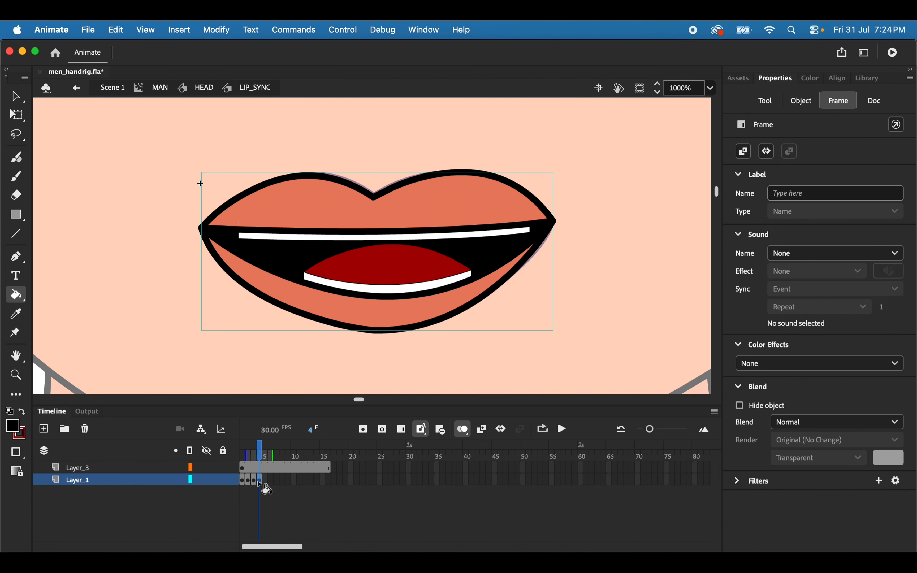
{"action": "key", "text": "BackSpace"}
Set the Pen stroke size to 1 and draw the closed outer lip outline on frame 4, slightly inside the onion-skinned mouth
{"action": "left_click", "coordinate": [17, 97]}
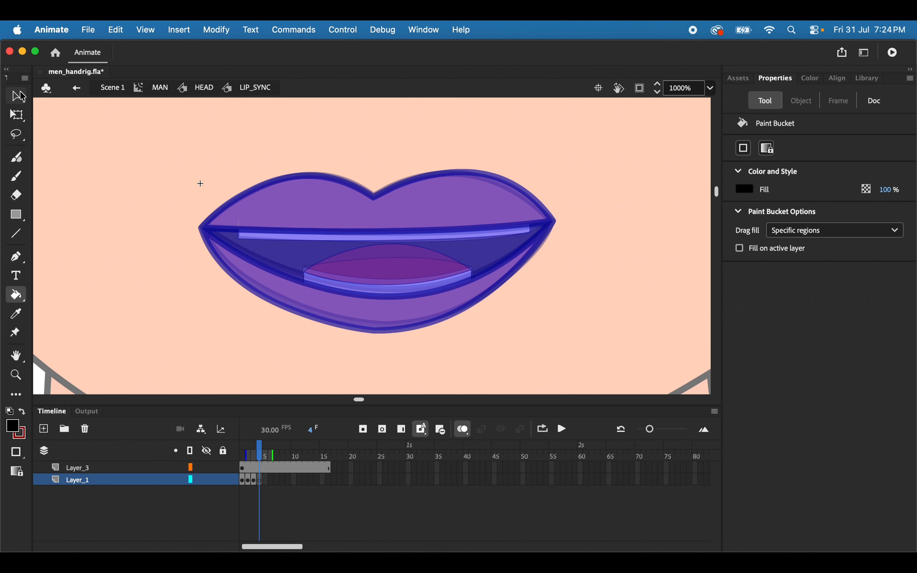
{"action": "left_click", "coordinate": [20, 264]}
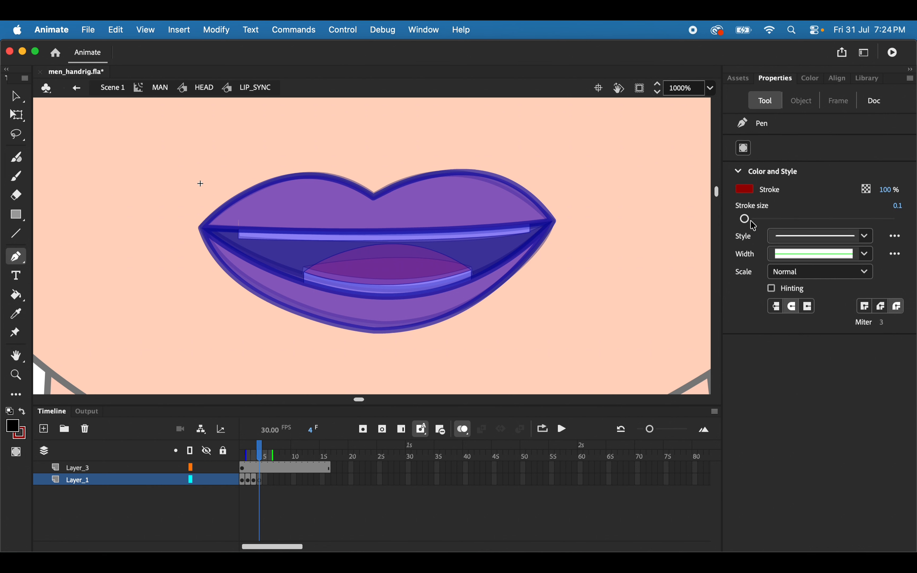
{"action": "left_click_drag", "start_coordinate": [746, 220], "coordinate": [748, 218]}
{"action": "left_click", "coordinate": [199, 228]}
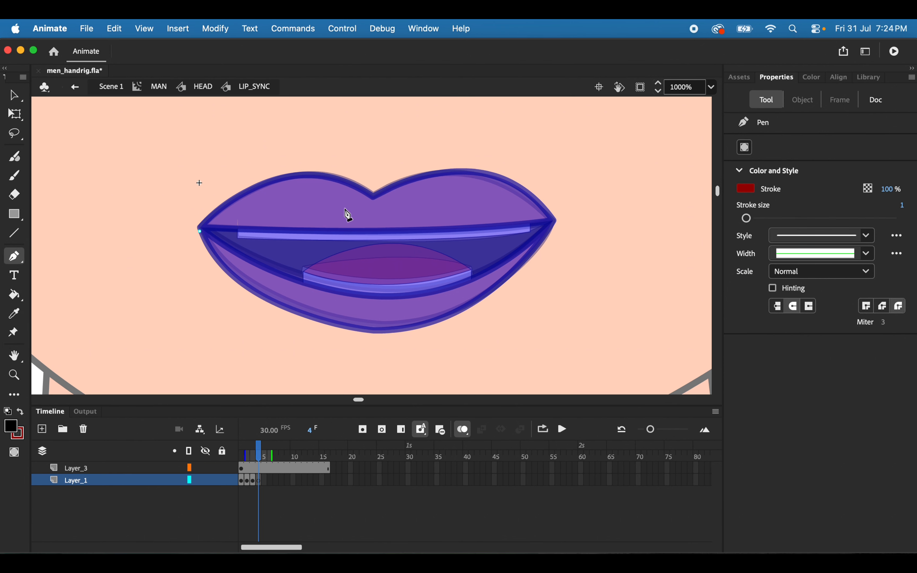
{"action": "left_click_drag", "start_coordinate": [376, 203], "coordinate": [491, 247]}
{"action": "key", "text": "super+z"}
{"action": "left_click", "coordinate": [198, 231]}
{"action": "left_click_drag", "start_coordinate": [376, 207], "coordinate": [455, 262]}
{"action": "mouse_move", "coordinate": [553, 221]}
{"action": "left_mouse_down"}
{"action": "mouse_move", "coordinate": [606, 281]}
{"action": "mouse_move", "coordinate": [640, 292]}
{"action": "left_mouse_up"}
{"action": "left_click", "coordinate": [553, 222]}
{"action": "left_click_drag", "start_coordinate": [367, 320], "coordinate": [260, 323]}
{"action": "left_click", "coordinate": [198, 231]}
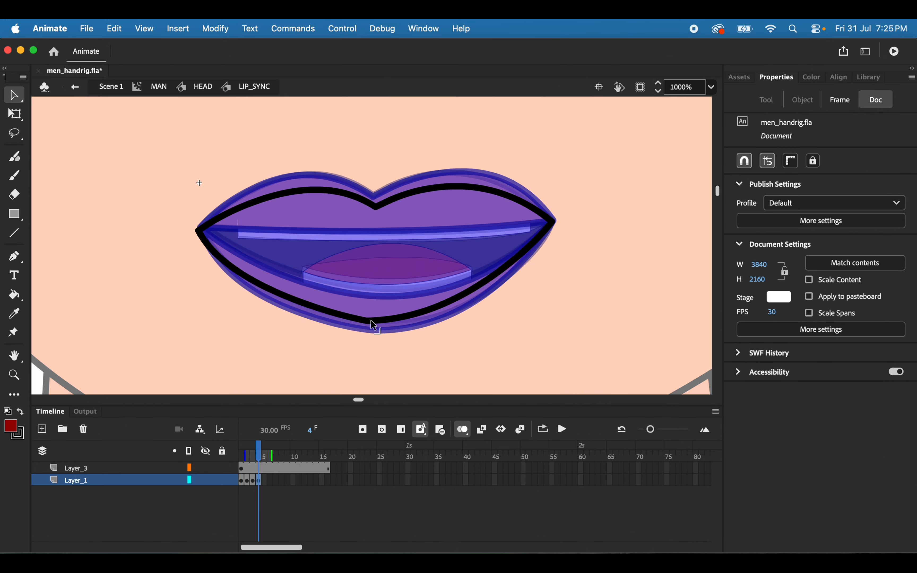
Draw the upper lip's bottom line and the lower lip's inner curve between the mouth corners on frame 4
{"action": "left_click", "coordinate": [199, 231]}
{"action": "left_click_drag", "start_coordinate": [553, 222], "coordinate": [640, 202]}
{"action": "key", "text": "Escape"}
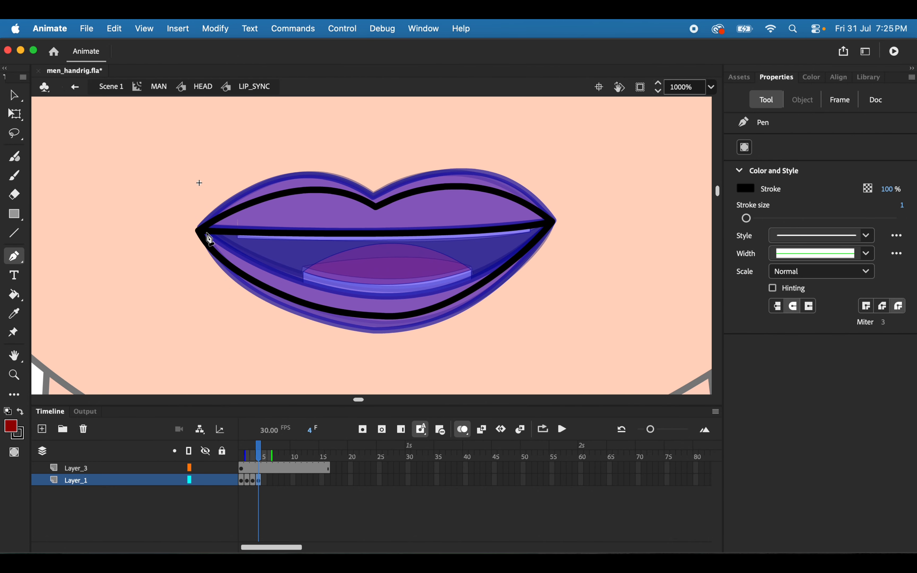
{"action": "left_click", "coordinate": [199, 230]}
{"action": "left_click", "coordinate": [552, 222]}
{"action": "key", "text": "super+z"}
Add a blank keyframe at frame 5 and draw a closed outer lip outline on it with the Pen tool
{"action": "key", "text": "F7"}
{"action": "left_click", "coordinate": [194, 229]}
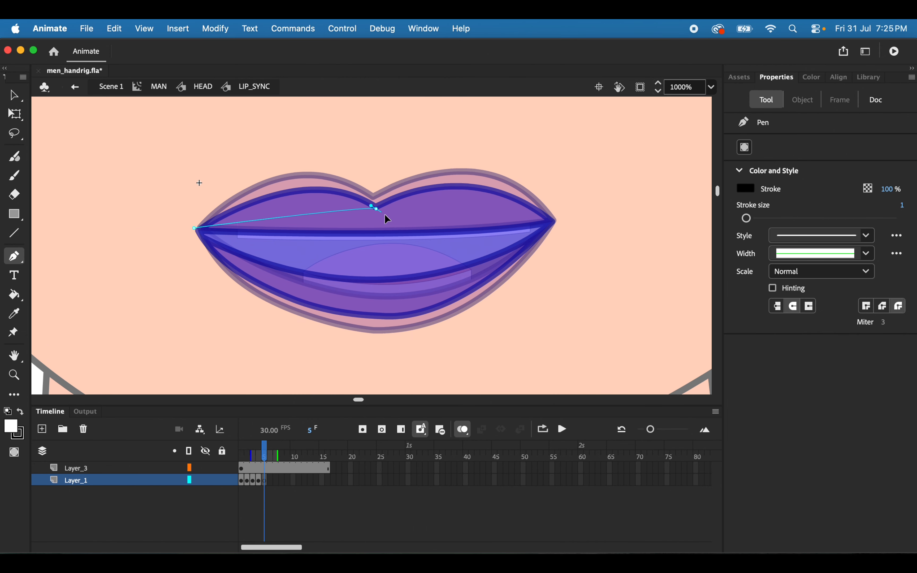
{"action": "left_click_drag", "start_coordinate": [377, 208], "coordinate": [460, 273]}
{"action": "left_click", "coordinate": [377, 209]}
{"action": "left_click_drag", "start_coordinate": [554, 224], "coordinate": [638, 317]}
{"action": "left_click_drag", "start_coordinate": [362, 329], "coordinate": [240, 331]}
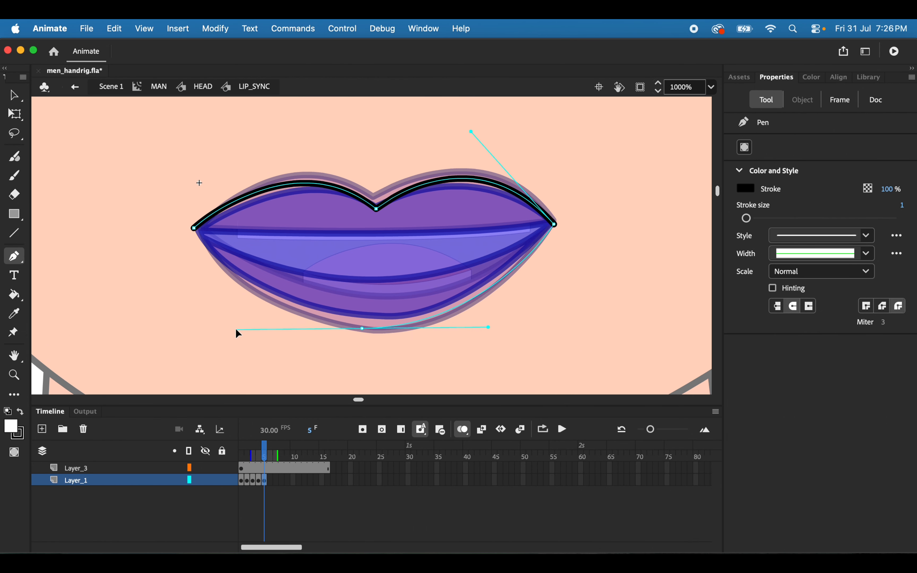
{"action": "left_click_drag", "start_coordinate": [194, 228], "coordinate": [293, 144]}
Draw the upper lip's bottom line and the lower lip's inner curve between the mouth corners on frame 5
{"action": "left_click", "coordinate": [195, 228]}
{"action": "mouse_move", "coordinate": [555, 224]}
{"action": "left_mouse_down"}
{"action": "mouse_move", "coordinate": [601, 217]}
{"action": "mouse_move", "coordinate": [565, 212]}
{"action": "mouse_move", "coordinate": [666, 113]}
{"action": "left_mouse_up"}
{"action": "left_click", "coordinate": [15, 258]}
{"action": "left_click", "coordinate": [194, 228]}
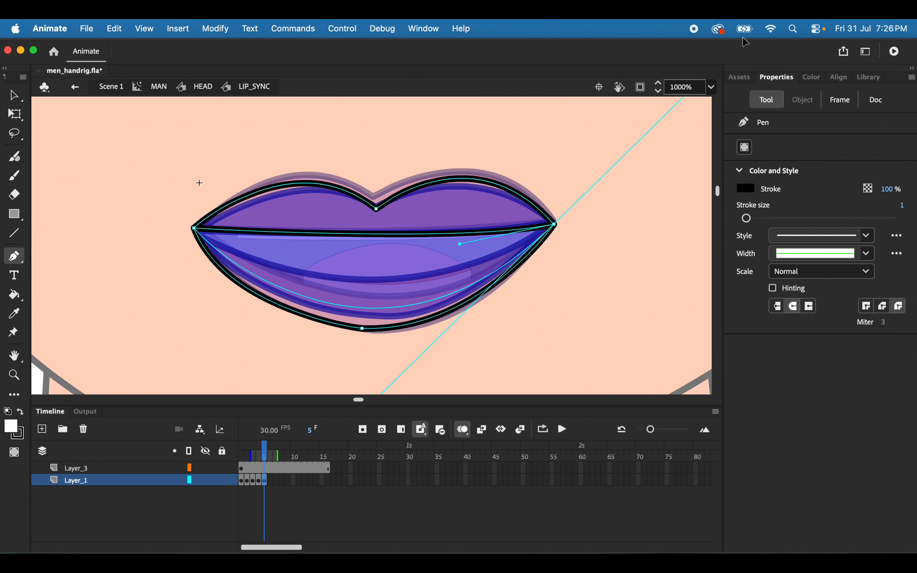
{"action": "left_click", "coordinate": [15, 95]}
Set the Pen stroke size to 0.1 and outline a thin upper teeth strip below the upper lip on frame 5
{"action": "left_click", "coordinate": [15, 257]}
{"action": "key", "text": "super+a"}
{"action": "left_click_drag", "start_coordinate": [747, 218], "coordinate": [739, 218]}
{"action": "left_click", "coordinate": [216, 233]}
{"action": "left_click", "coordinate": [218, 238]}
{"action": "mouse_move", "coordinate": [536, 235]}
{"action": "left_mouse_down"}
{"action": "mouse_move", "coordinate": [590, 233]}
{"action": "mouse_move", "coordinate": [648, 209]}
{"action": "left_mouse_up"}
{"action": "left_click", "coordinate": [535, 231]}
{"action": "left_click", "coordinate": [216, 233]}
Draw a shallow curve across the lower lip's inner edge on frame 5 to enclose the lower teeth
{"action": "left_click", "coordinate": [14, 95]}
{"action": "left_click", "coordinate": [17, 255]}
{"action": "left_click", "coordinate": [288, 291]}
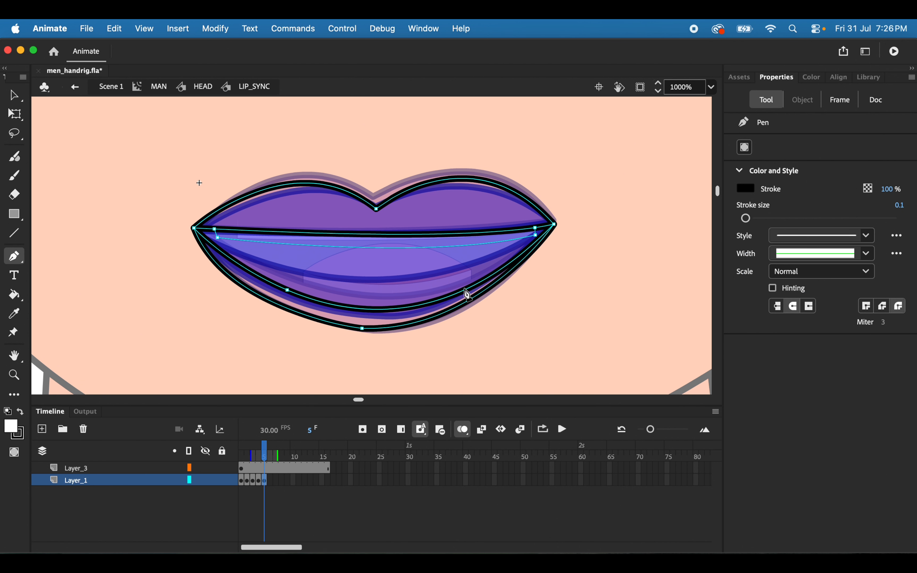
{"action": "left_click_drag", "start_coordinate": [465, 289], "coordinate": [555, 272]}
{"action": "left_click", "coordinate": [15, 95]}
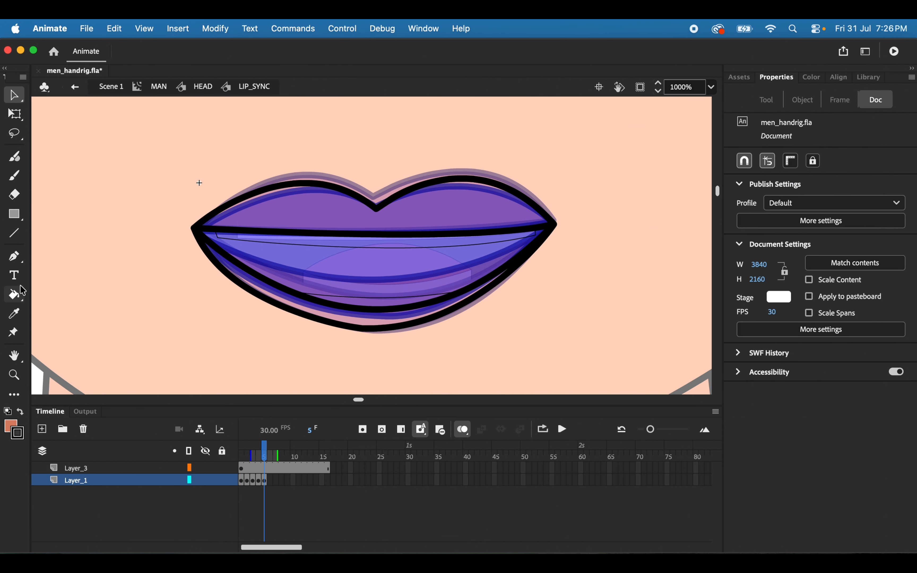
Fill the upper and lower lips on frame 5 with the salmon lip colour using the Paint Bucket
{"action": "key", "text": "k"}
{"action": "left_click", "coordinate": [303, 209]}
{"action": "left_click", "coordinate": [353, 324]}
{"action": "key", "text": "v"}
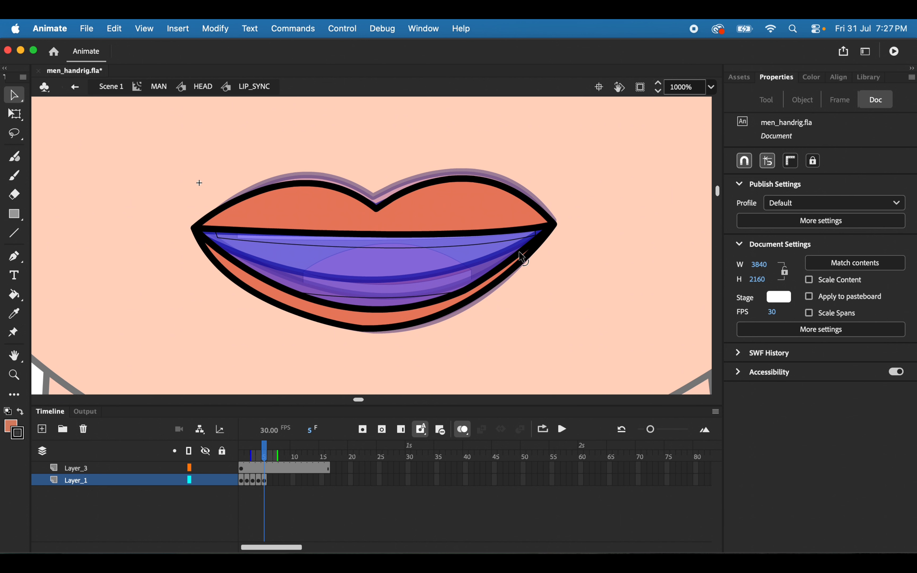
Set the fill colour to white and fill the upper and lower teeth strips on frame 5
{"action": "left_click", "coordinate": [10, 424]}
{"action": "left_click", "coordinate": [31, 329]}
{"action": "key", "text": "k"}
{"action": "left_click", "coordinate": [330, 242]}
{"action": "left_click", "coordinate": [357, 303]}
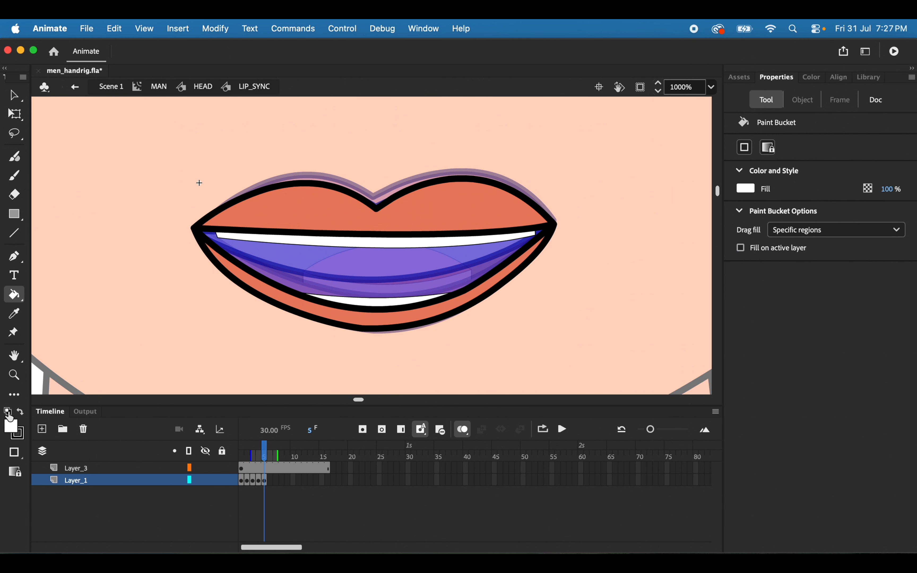
Fill the mouth cavity on frame 5 black and group all of that frame's artwork
{"action": "left_click", "coordinate": [10, 422]}
{"action": "left_click", "coordinate": [31, 276]}
{"action": "left_click", "coordinate": [354, 286]}
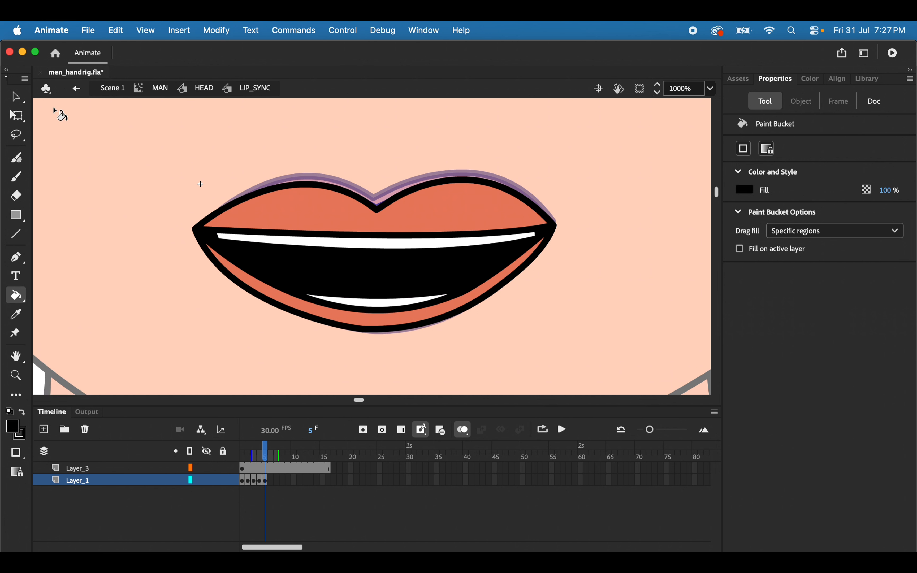
{"action": "left_click", "coordinate": [15, 99]}
{"action": "left_click", "coordinate": [266, 481]}
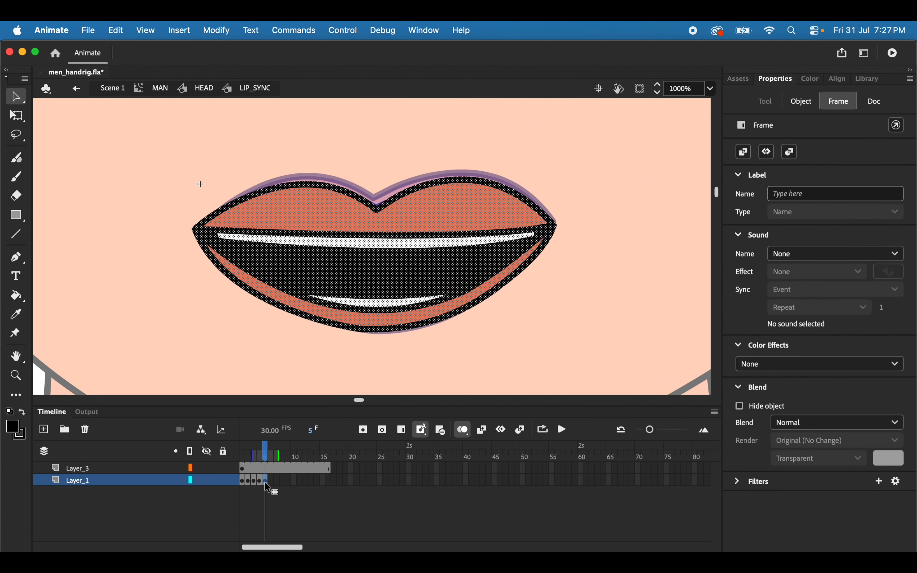
{"action": "key", "text": "super+g"}
Insert a keyframe at frame 6 of Layer_1 and delete the mouth copied onto it
{"action": "left_click", "coordinate": [271, 485]}
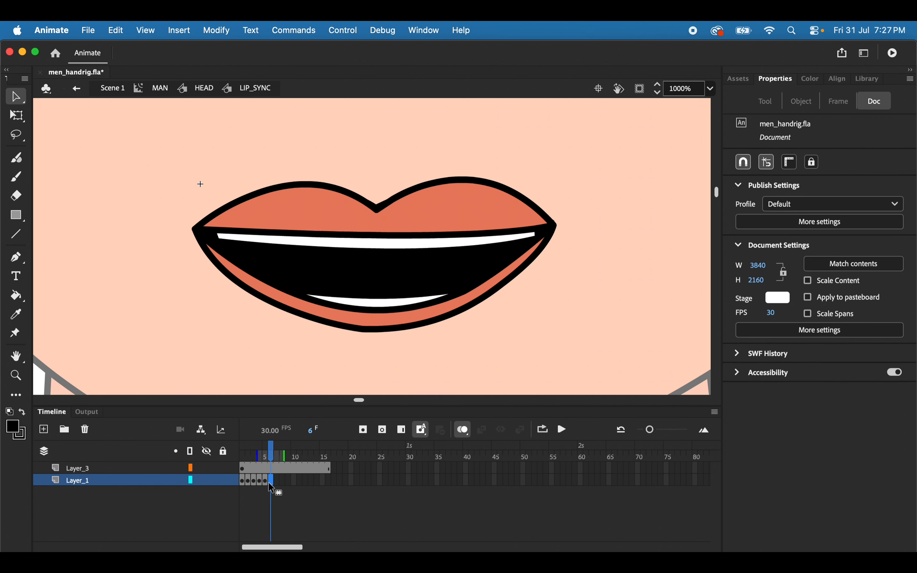
{"action": "left_click", "coordinate": [269, 484]}
{"action": "key", "text": "Delete"}
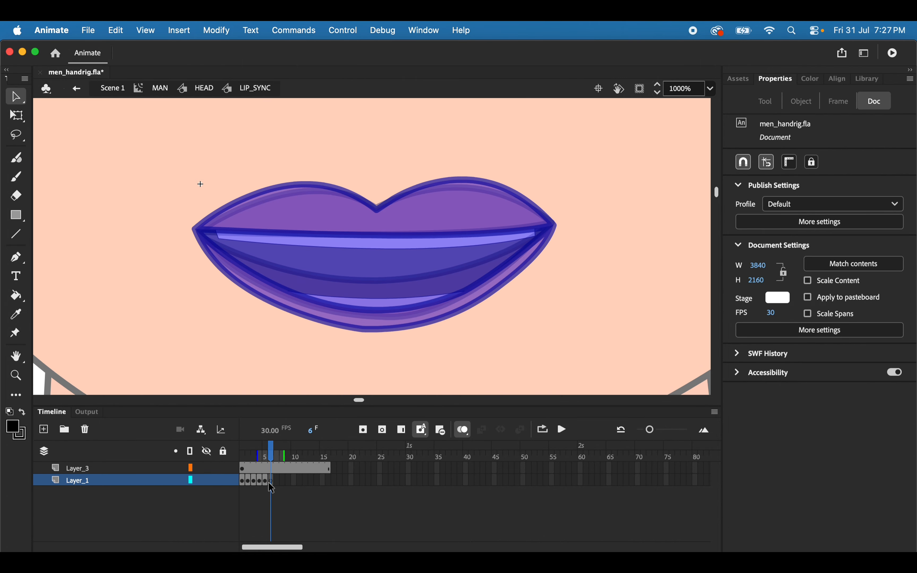
Set the Pen stroke size to 1 and draw a two-peaked upper lip outline with inward-curving sides on frame 6
{"action": "left_click", "coordinate": [16, 258]}
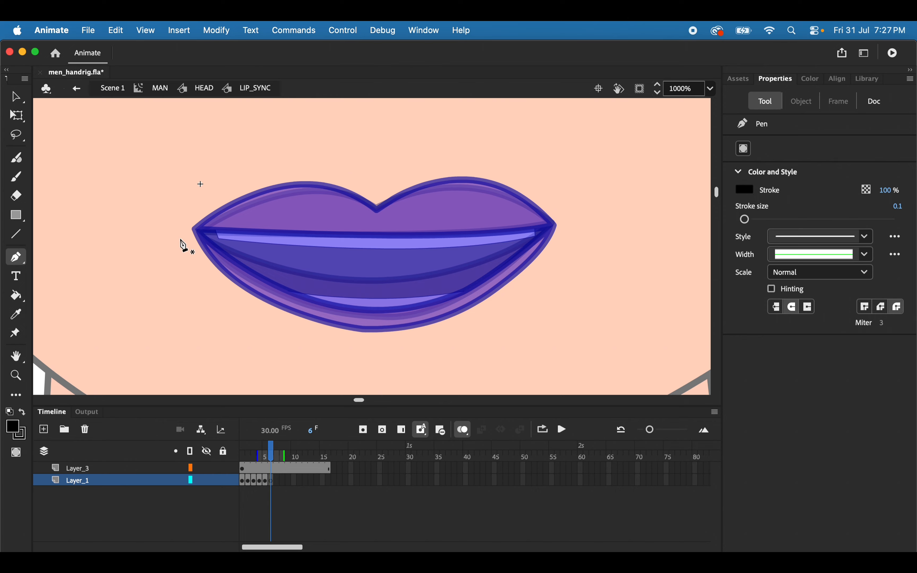
{"action": "left_click_drag", "start_coordinate": [278, 193], "coordinate": [338, 144]}
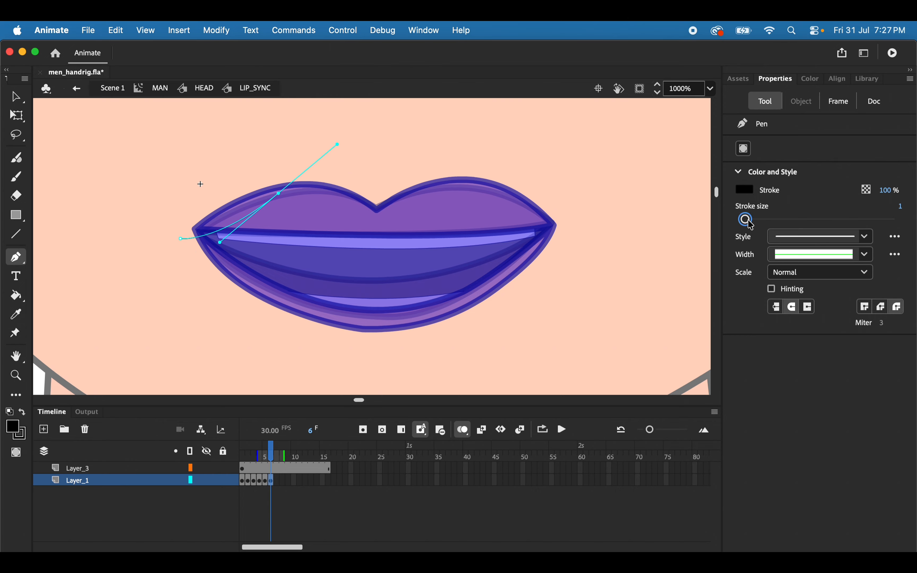
{"action": "key", "text": "super+z"}
{"action": "left_click", "coordinate": [189, 238]}
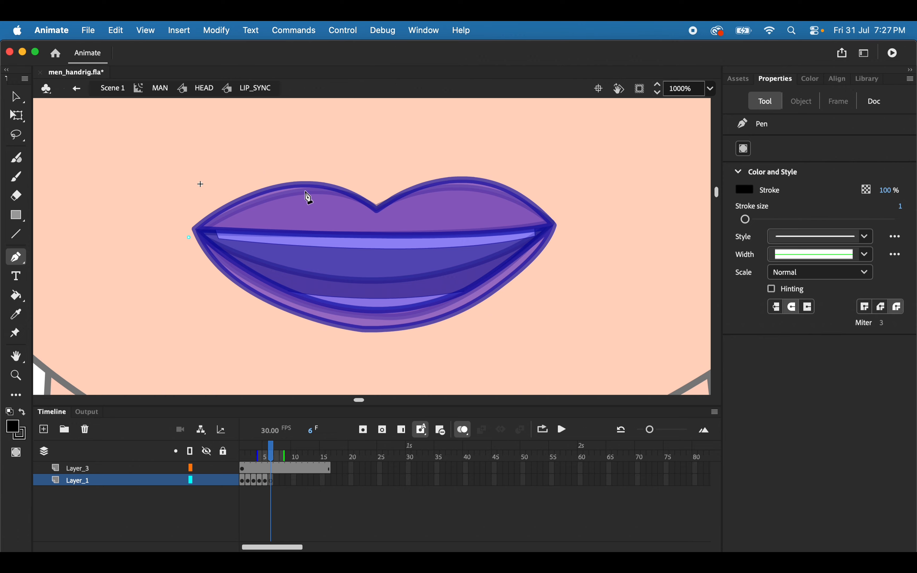
{"action": "left_click_drag", "start_coordinate": [295, 187], "coordinate": [348, 138]}
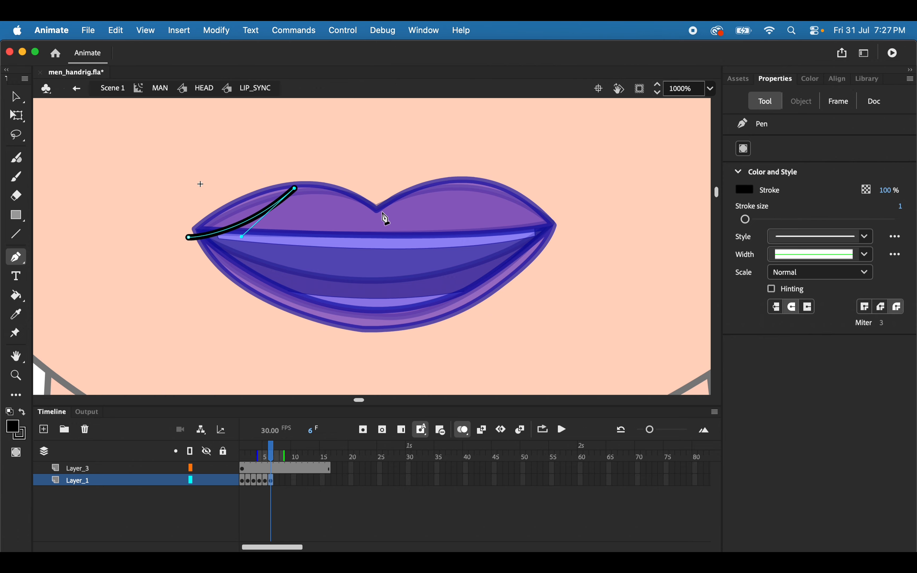
{"action": "left_click_drag", "start_coordinate": [383, 213], "coordinate": [422, 277]}
{"action": "left_click", "coordinate": [384, 214]}
{"action": "left_click_drag", "start_coordinate": [480, 208], "coordinate": [603, 225]}
{"action": "left_click", "coordinate": [480, 208]}
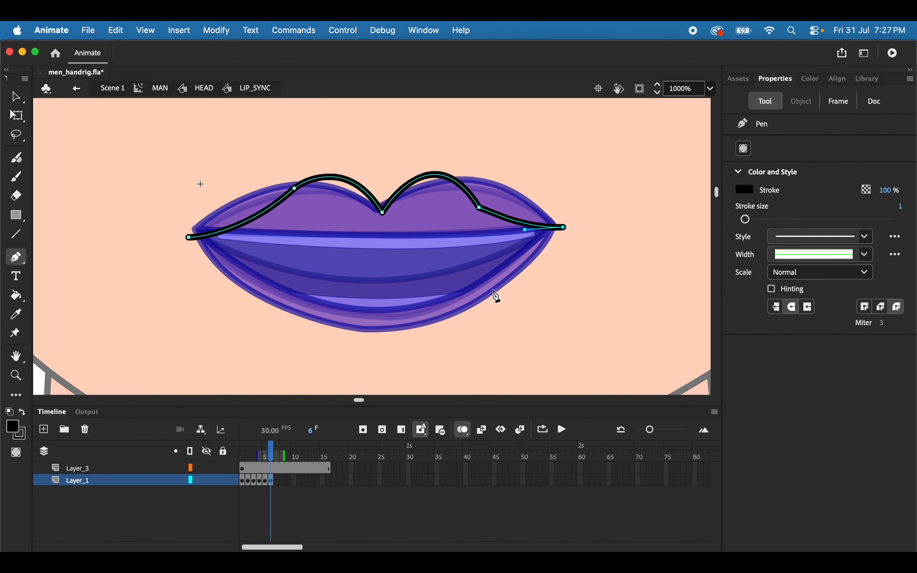
Continue the frame 6 outline around a deep, rounded lower lip and close it at the starting mouth corner
{"action": "left_click_drag", "start_coordinate": [493, 292], "coordinate": [494, 318]}
{"action": "mouse_move", "coordinate": [246, 290]}
{"action": "left_mouse_down"}
{"action": "mouse_move", "coordinate": [183, 172]}
{"action": "mouse_move", "coordinate": [114, 180]}
{"action": "mouse_move", "coordinate": [98, 151]}
{"action": "mouse_move", "coordinate": [103, 128]}
{"action": "left_mouse_up"}
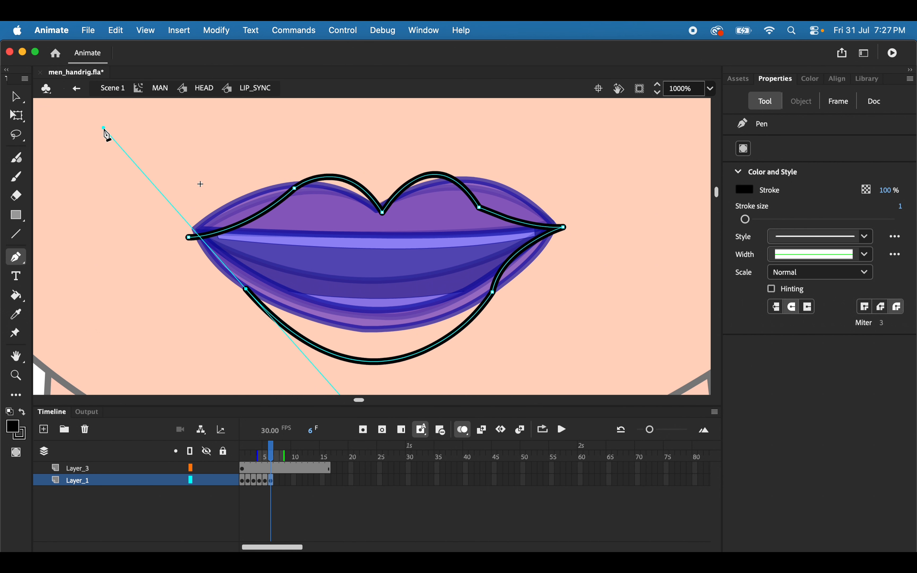
{"action": "left_click", "coordinate": [188, 237]}
{"action": "key", "text": "v"}
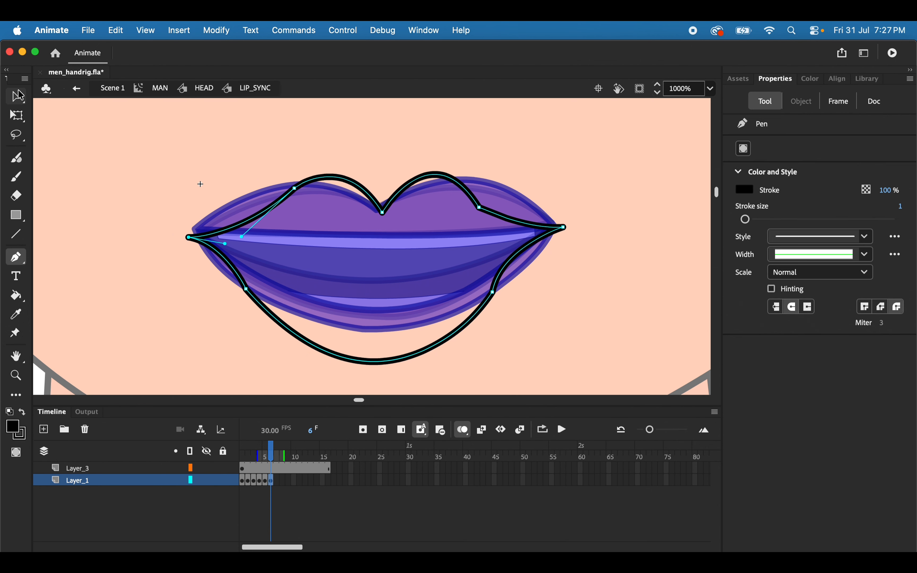
Draw a closed mouth opening inside the frame 6 lips, with a gently arched top and a rounded bottom
{"action": "left_click", "coordinate": [16, 261]}
{"action": "left_click", "coordinate": [267, 241]}
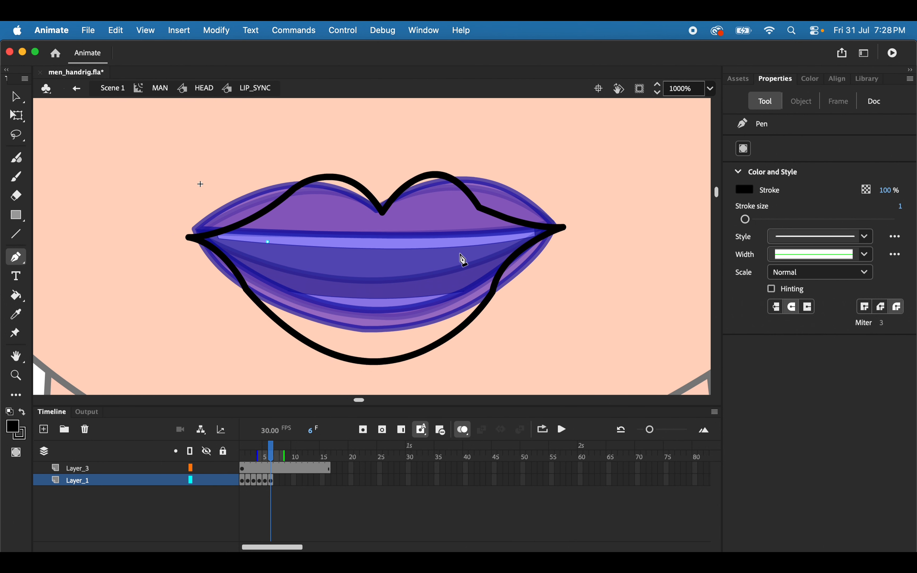
{"action": "left_click_drag", "start_coordinate": [487, 247], "coordinate": [559, 280]}
{"action": "left_click", "coordinate": [487, 247]}
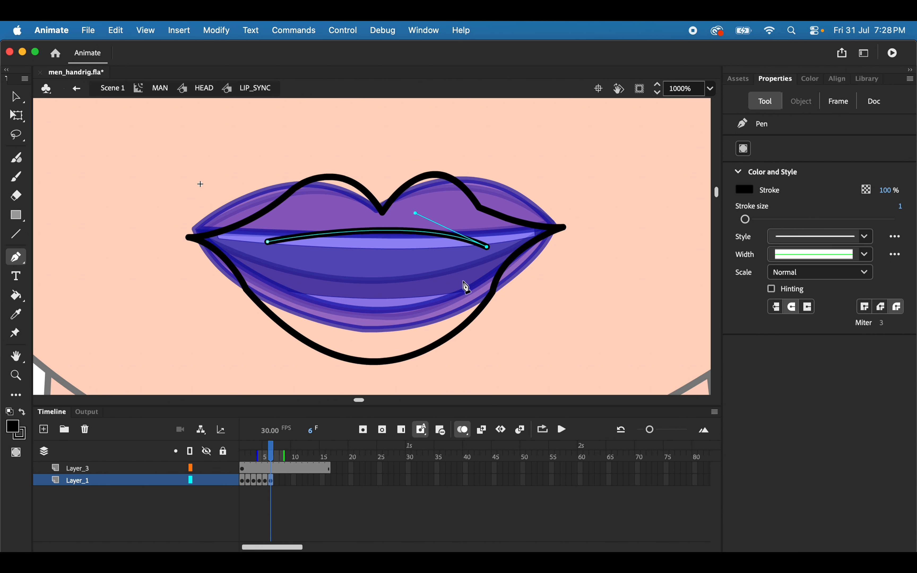
{"action": "left_click", "coordinate": [463, 284]}
{"action": "left_click_drag", "start_coordinate": [287, 275], "coordinate": [192, 157]}
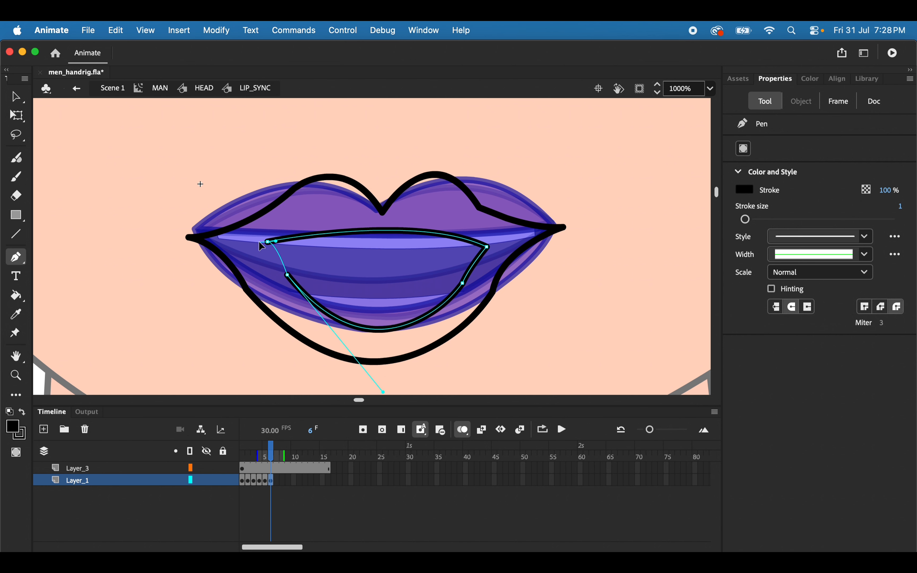
{"action": "left_click", "coordinate": [268, 241]}
{"action": "key", "text": "v"}
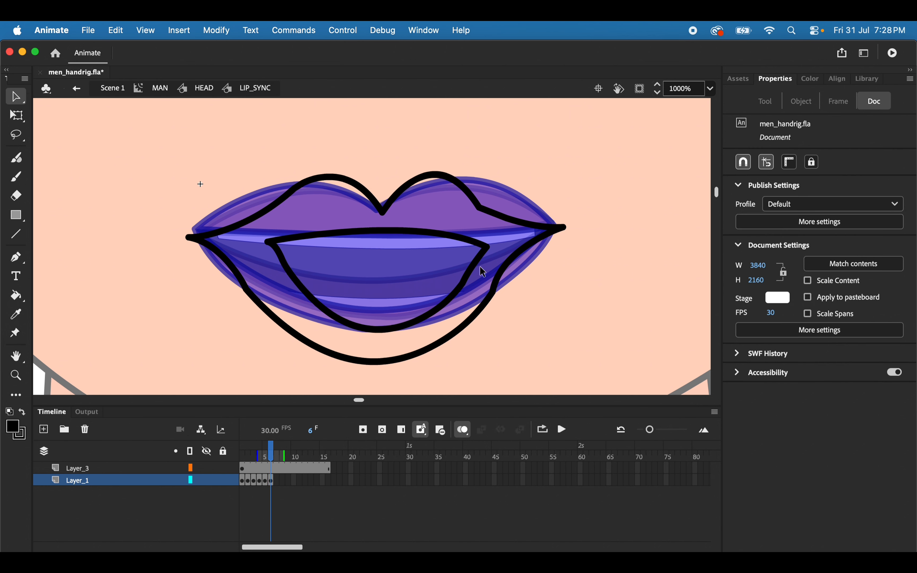
Bend the sides of the frame 6 mouth opening inward and reshape its lower curve
{"action": "left_click_drag", "start_coordinate": [462, 286], "coordinate": [454, 287]}
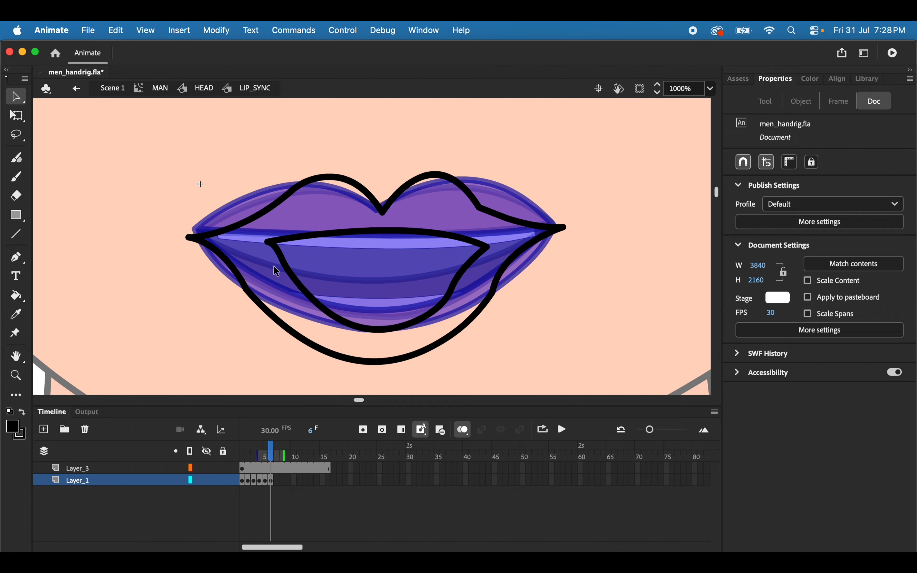
{"action": "left_click_drag", "start_coordinate": [282, 264], "coordinate": [291, 266]}
{"action": "left_click_drag", "start_coordinate": [340, 325], "coordinate": [371, 327]}
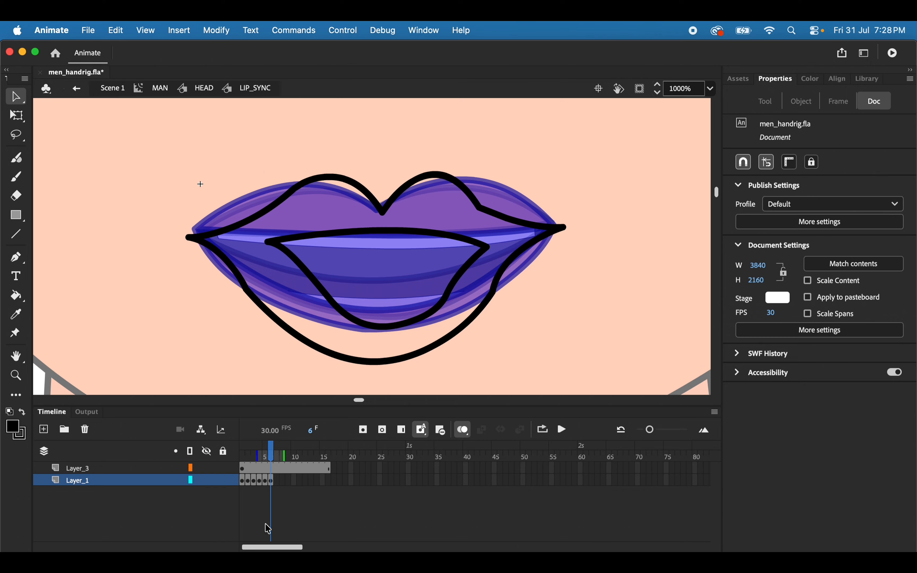
Sample the salmon lip colour from frame 5 with the Eyedropper and return to frame 6
{"action": "left_click", "coordinate": [270, 482]}
{"action": "left_click", "coordinate": [265, 481]}
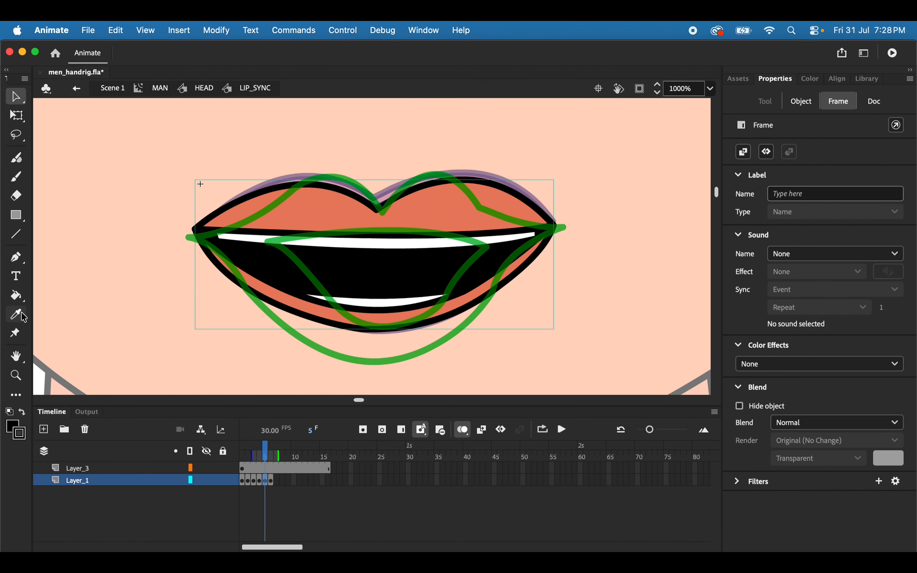
{"action": "left_click", "coordinate": [18, 315]}
{"action": "left_click", "coordinate": [306, 222]}
{"action": "left_click", "coordinate": [272, 482]}
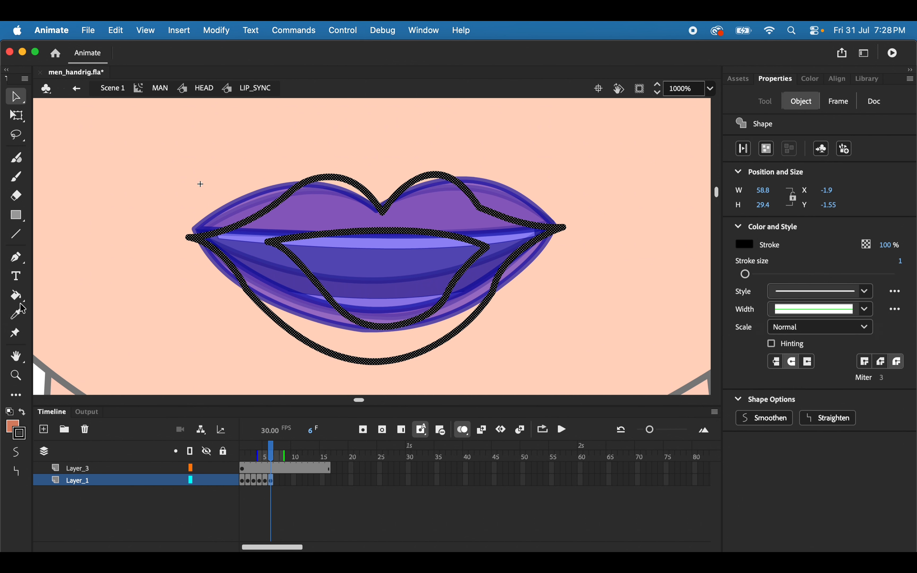
Fill the frame 6 lips with the sampled salmon colour and outline a thin upper tooth strip inside the mouth opening
{"action": "left_click", "coordinate": [297, 220]}
{"action": "left_click", "coordinate": [15, 99]}
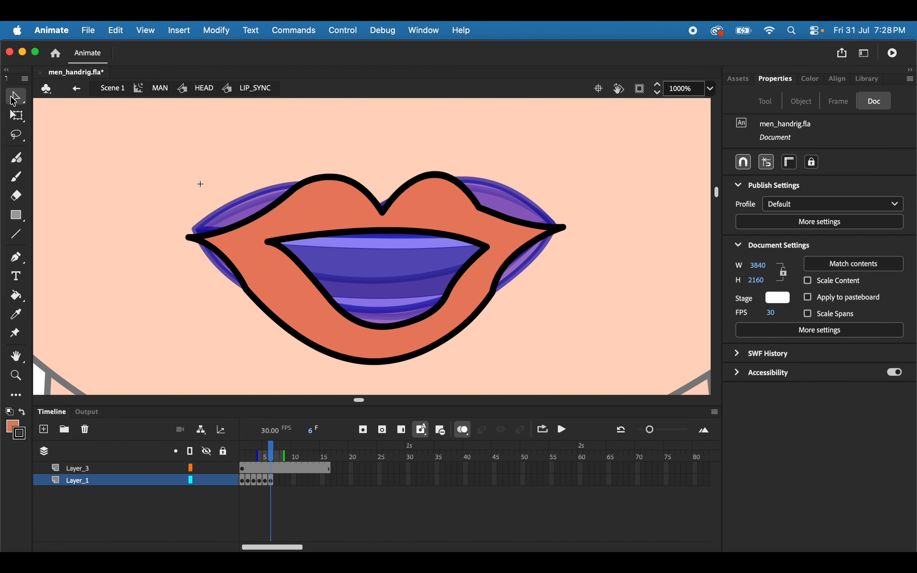
{"action": "left_click", "coordinate": [16, 257]}
{"action": "left_click", "coordinate": [318, 254]}
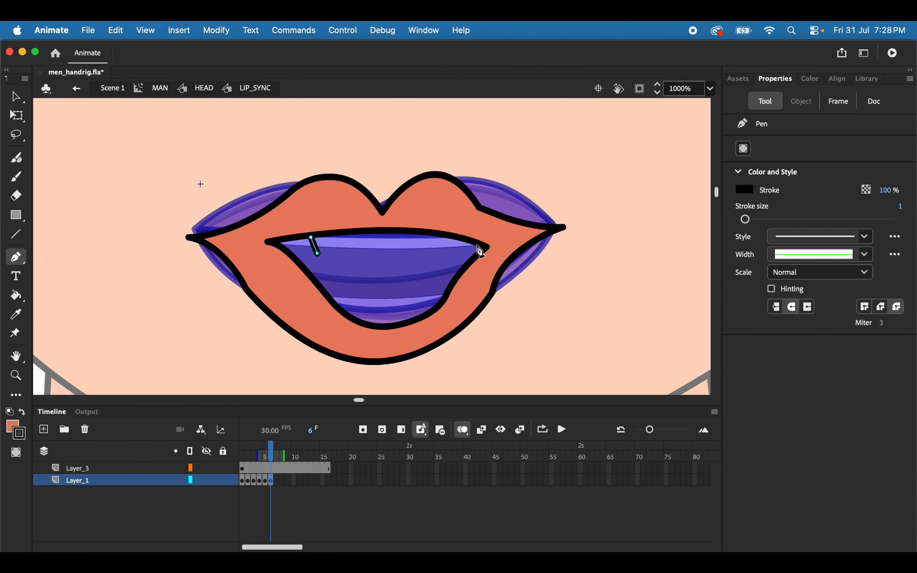
{"action": "left_click_drag", "start_coordinate": [478, 247], "coordinate": [520, 257]}
{"action": "left_click", "coordinate": [16, 96]}
Set the fill colour to white (#FFFFFF) and try to fill the upper tooth strip in the frame 6 mouth
{"action": "left_click", "coordinate": [13, 425]}
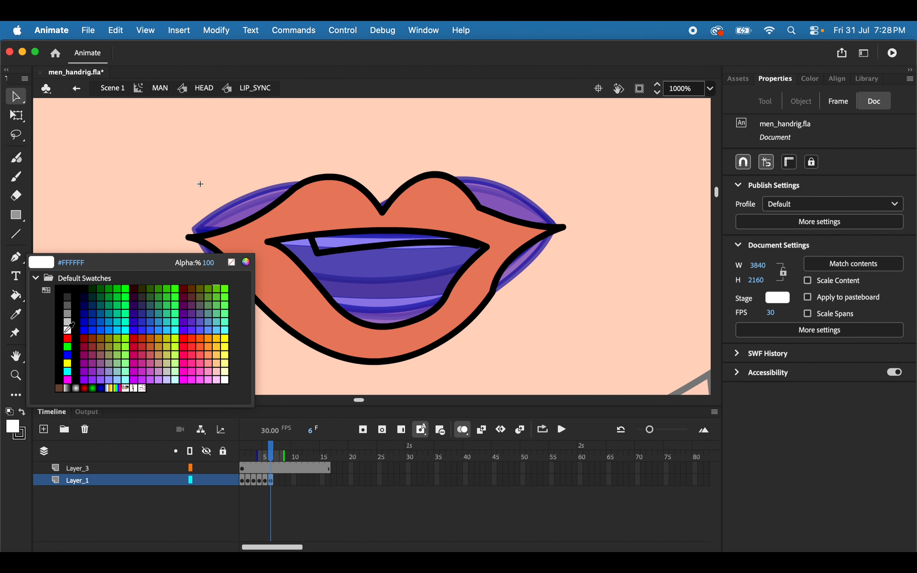
{"action": "left_click", "coordinate": [71, 334]}
{"action": "left_click", "coordinate": [16, 295]}
{"action": "left_click", "coordinate": [349, 249]}
{"action": "key", "text": "super+z"}
{"action": "key", "text": "v"}
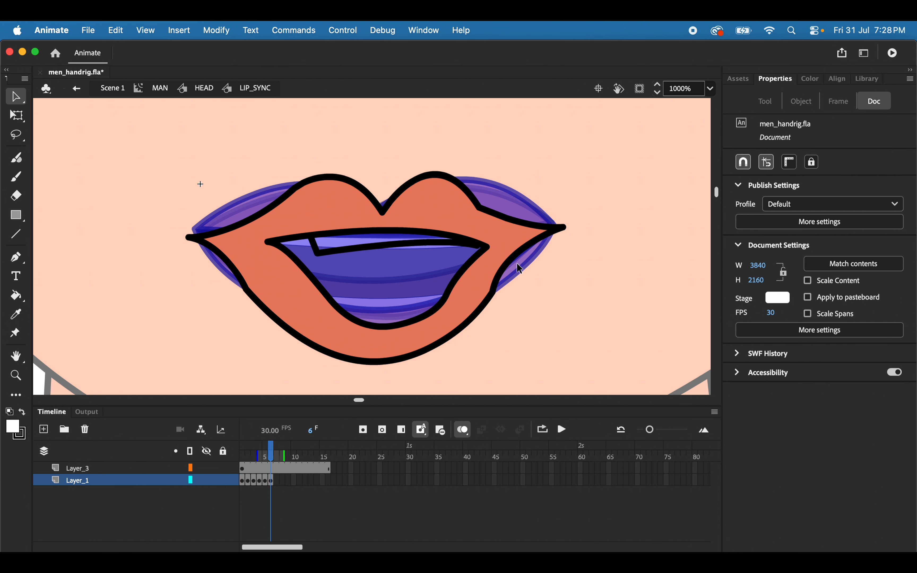
{"action": "left_click", "coordinate": [16, 295]}
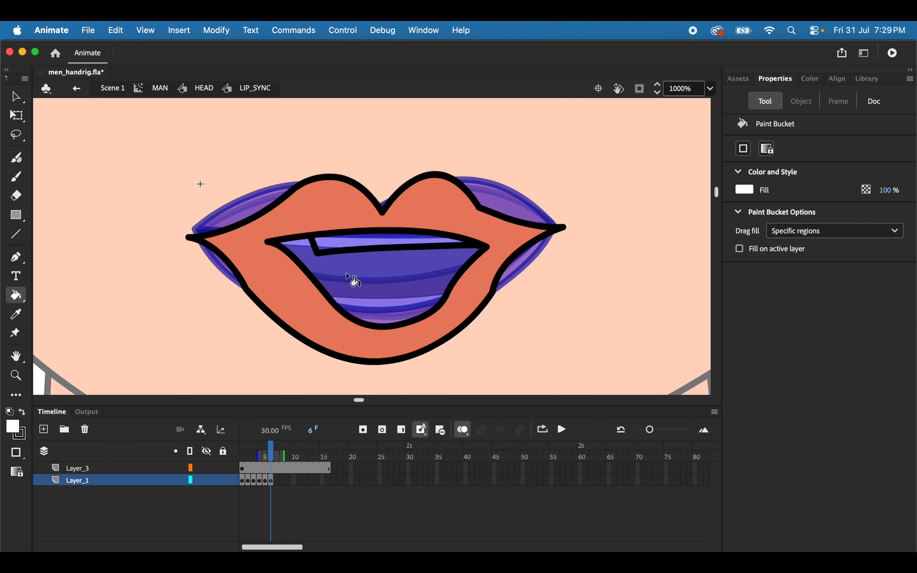
{"action": "left_click", "coordinate": [360, 248]}
{"action": "key", "text": "super+z"}
Try to pull the tooth strip's lower edge onto the mouth corner, and delete that edge line
{"action": "left_click", "coordinate": [15, 102]}
{"action": "key", "text": "super+equal"}
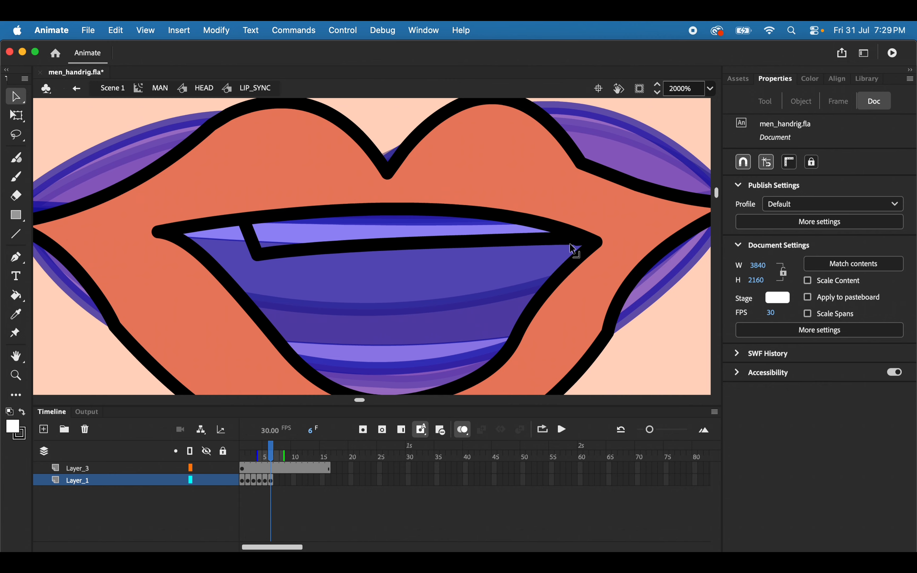
{"action": "left_click_drag", "start_coordinate": [571, 243], "coordinate": [630, 233]}
{"action": "left_click", "coordinate": [604, 236]}
{"action": "key", "text": "Delete"}
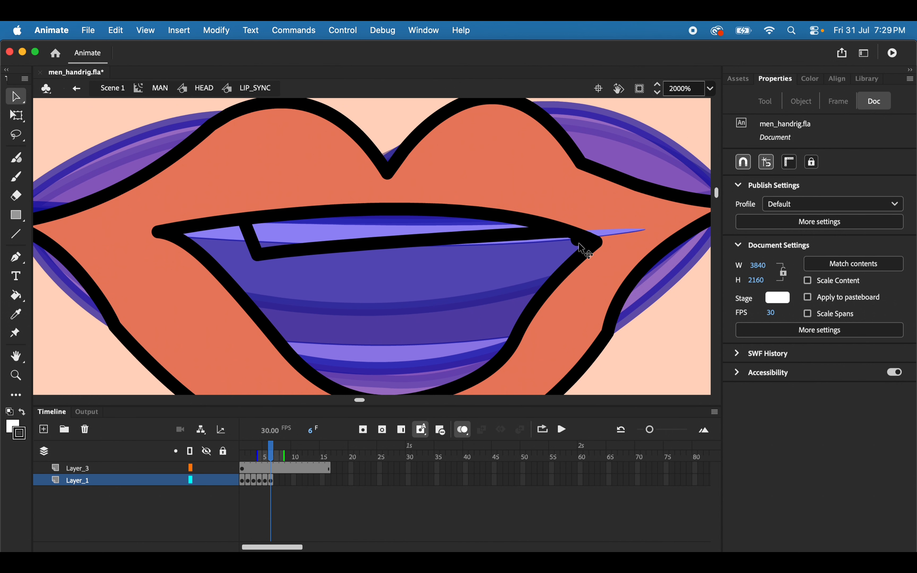
{"action": "left_click_drag", "start_coordinate": [558, 232], "coordinate": [624, 223]}
{"action": "key", "text": "super+z"}
{"action": "left_click_drag", "start_coordinate": [557, 234], "coordinate": [551, 246]}
{"action": "key", "text": "super+z"}
{"action": "left_click", "coordinate": [512, 239]}
{"action": "key", "text": "Delete"}
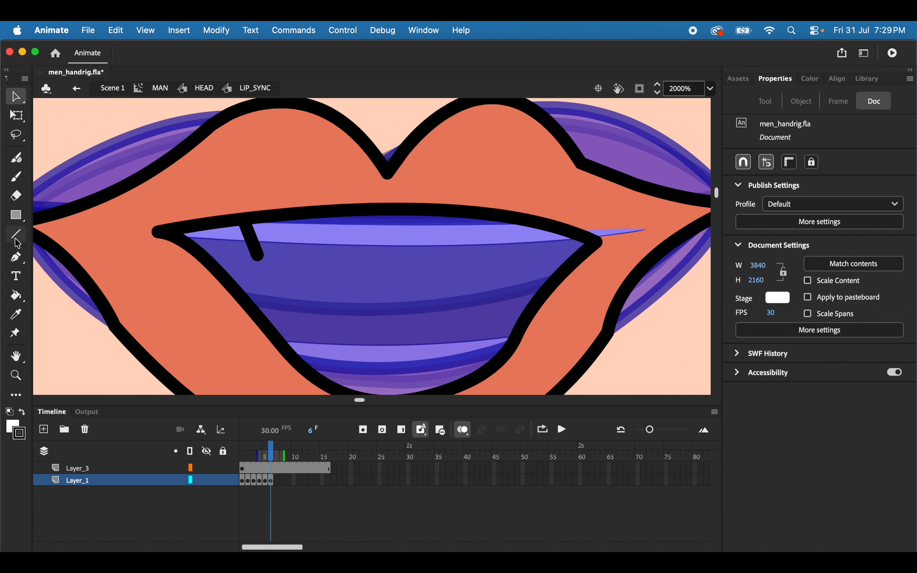
Redraw the tooth strip's lower edge as a gentle curve from the end of its short side line to the mouth corner
{"action": "left_click", "coordinate": [21, 257]}
{"action": "left_click", "coordinate": [260, 260]}
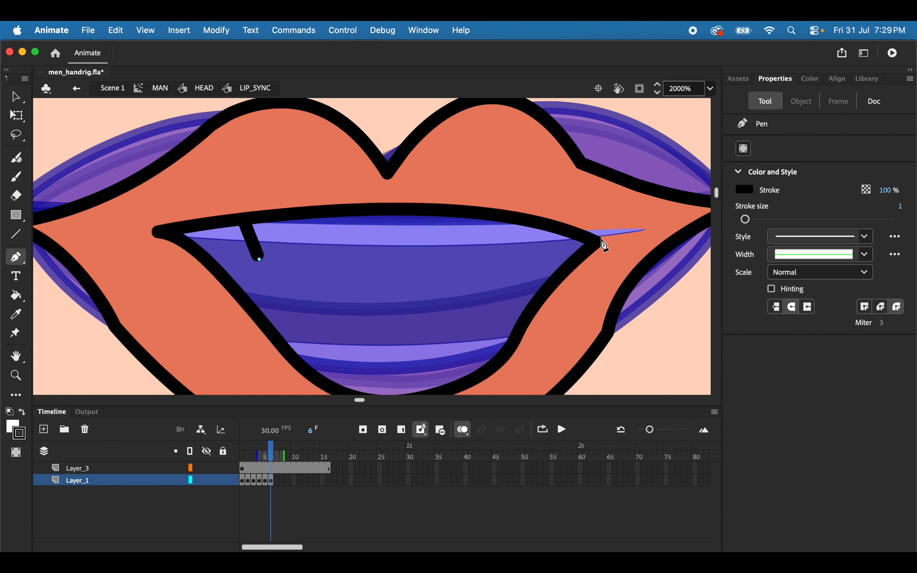
{"action": "left_click", "coordinate": [596, 242]}
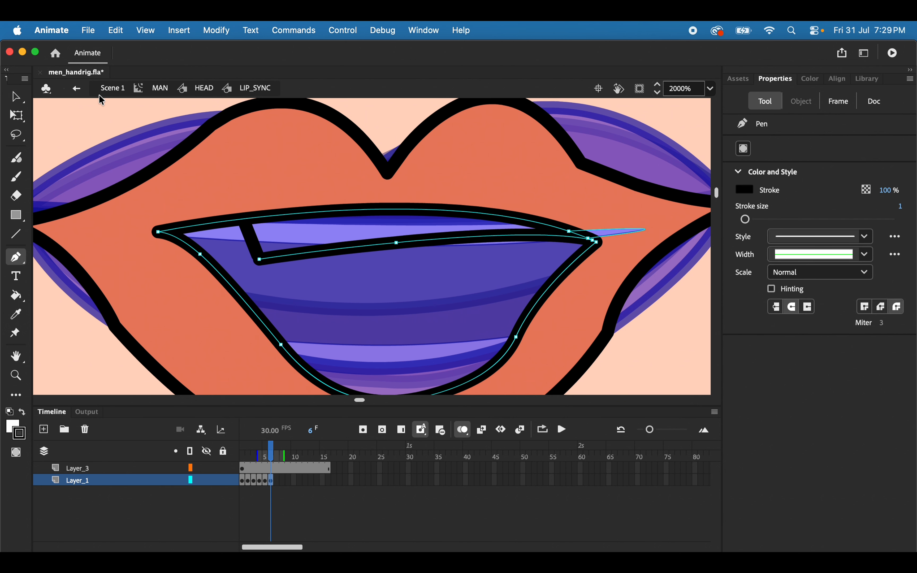
Extend the tooth strip's short side line upward past the mouth opening's edge and try to fill the strip with white
{"action": "left_click", "coordinate": [16, 296]}
{"action": "left_click", "coordinate": [222, 231]}
{"action": "key", "text": "super+z"}
{"action": "left_click", "coordinate": [16, 97]}
{"action": "left_click_drag", "start_coordinate": [247, 227], "coordinate": [237, 194]}
{"action": "left_click", "coordinate": [15, 295]}
{"action": "left_click", "coordinate": [277, 247]}
{"action": "key", "text": "super+z"}
Extend the short side line below the strip's lower edge and fill the upper tooth strip with white
{"action": "left_click", "coordinate": [16, 96]}
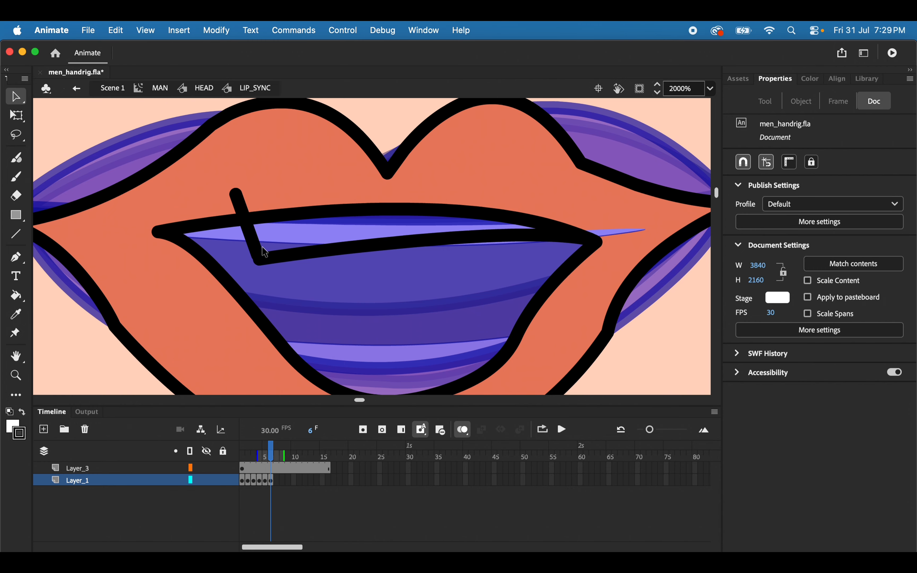
{"action": "left_click_drag", "start_coordinate": [260, 262], "coordinate": [264, 279]}
{"action": "left_click", "coordinate": [16, 296]}
{"action": "left_click", "coordinate": [262, 237]}
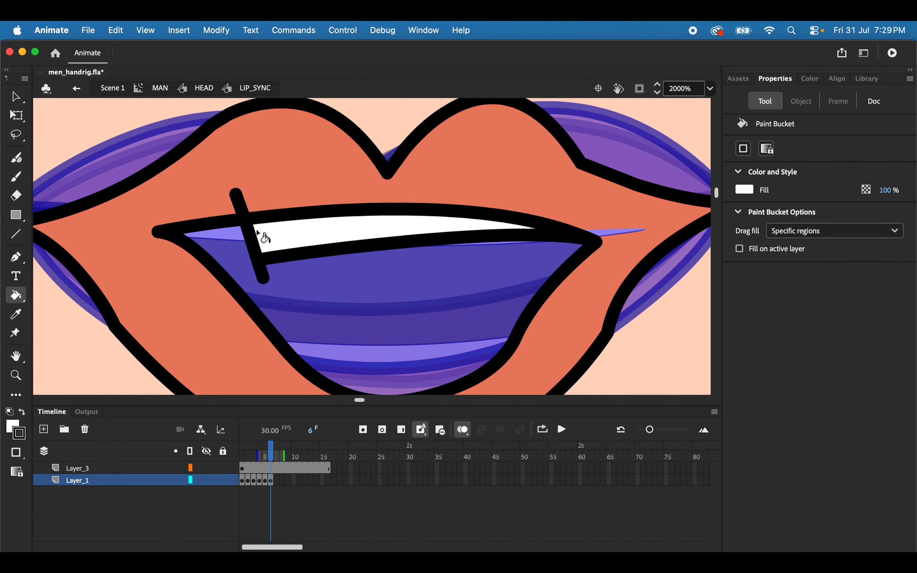
Delete the end of the short side line that overhangs below the tooth strip
{"action": "key", "text": "v"}
{"action": "left_click", "coordinate": [269, 280]}
{"action": "key", "text": "Delete"}
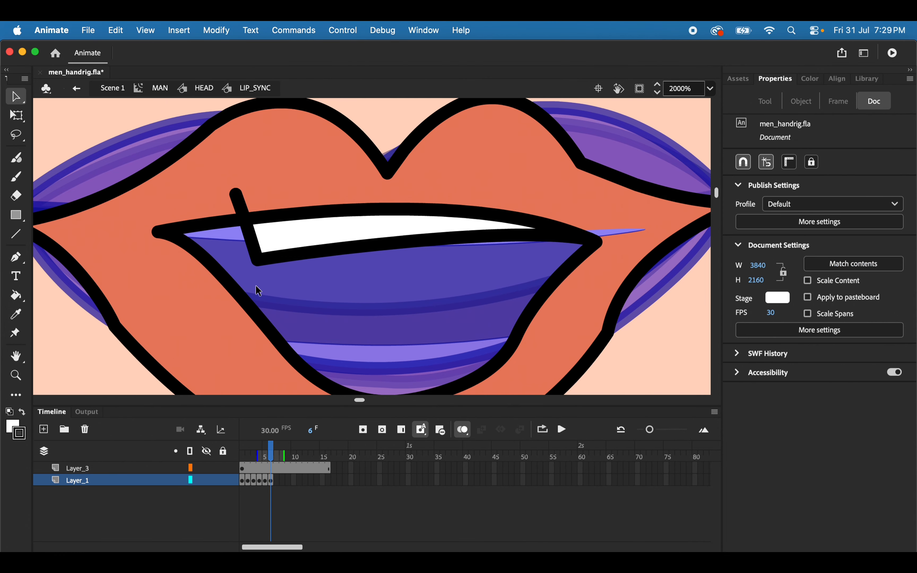
Sample the salmon lip colour and fill the unfilled sliver in the lips beside the mouth corner
{"action": "left_click", "coordinate": [16, 314]}
{"action": "left_click", "coordinate": [598, 262]}
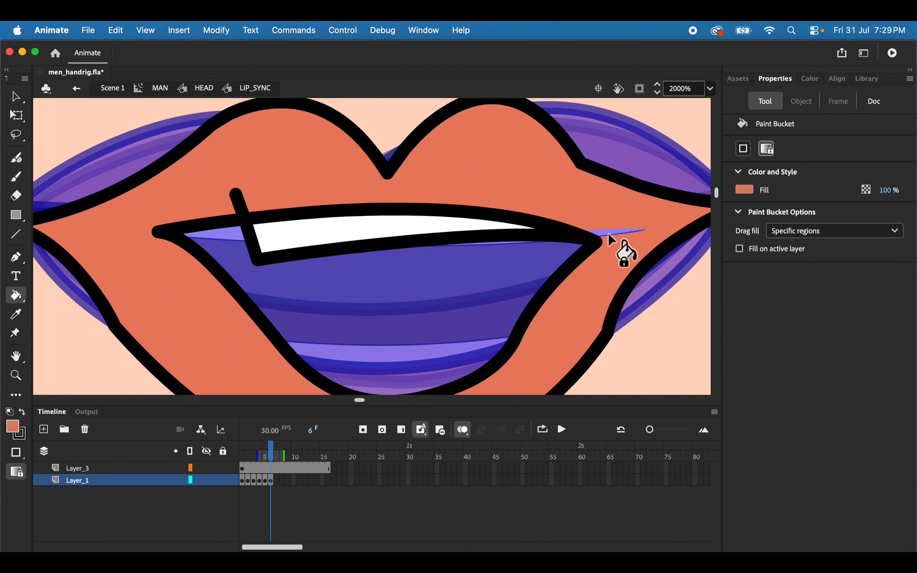
{"action": "left_click", "coordinate": [16, 97]}
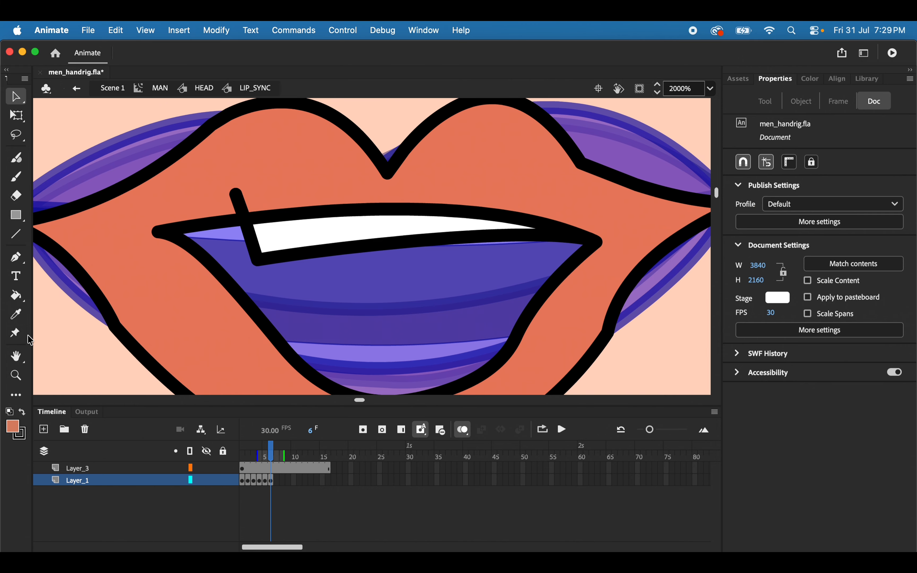
Switch the fill colour to black and fill the rest of the frame 6 mouth opening below the teeth
{"action": "left_click", "coordinate": [18, 330]}
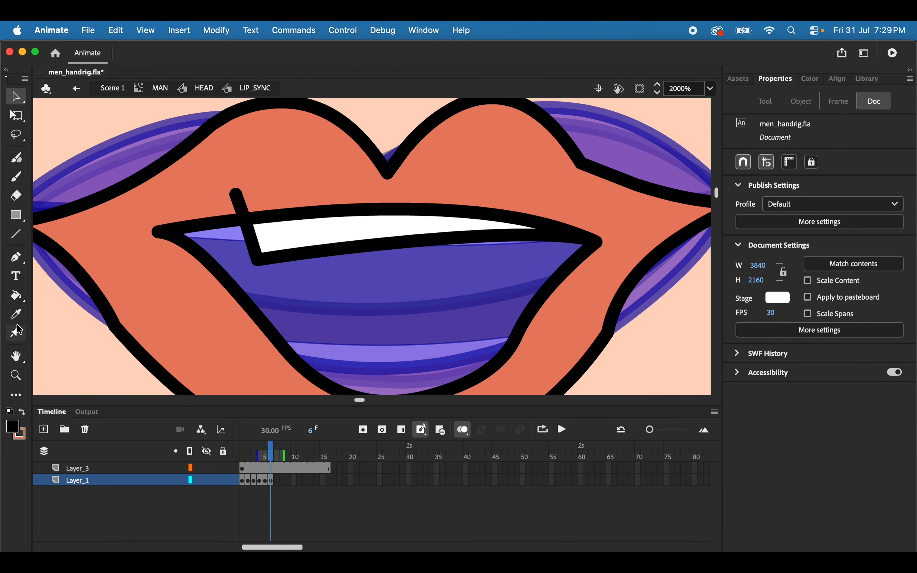
{"action": "left_click", "coordinate": [16, 295]}
{"action": "left_click", "coordinate": [391, 296]}
{"action": "key", "text": "super+minus"}
{"action": "key", "text": "super+minus"}
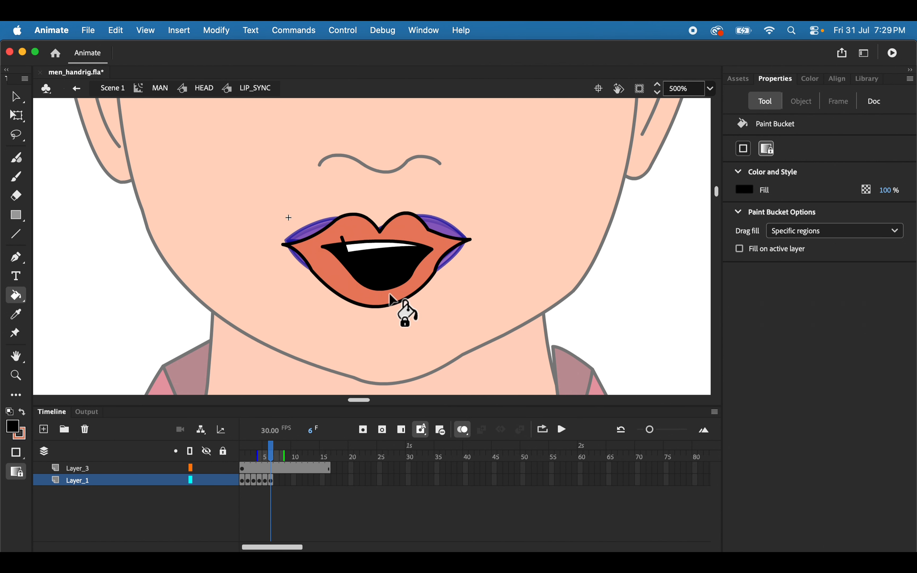
Delete the stroke end overhanging above the tooth strip and group all the frame 6 mouth artwork
{"action": "left_click", "coordinate": [23, 99]}
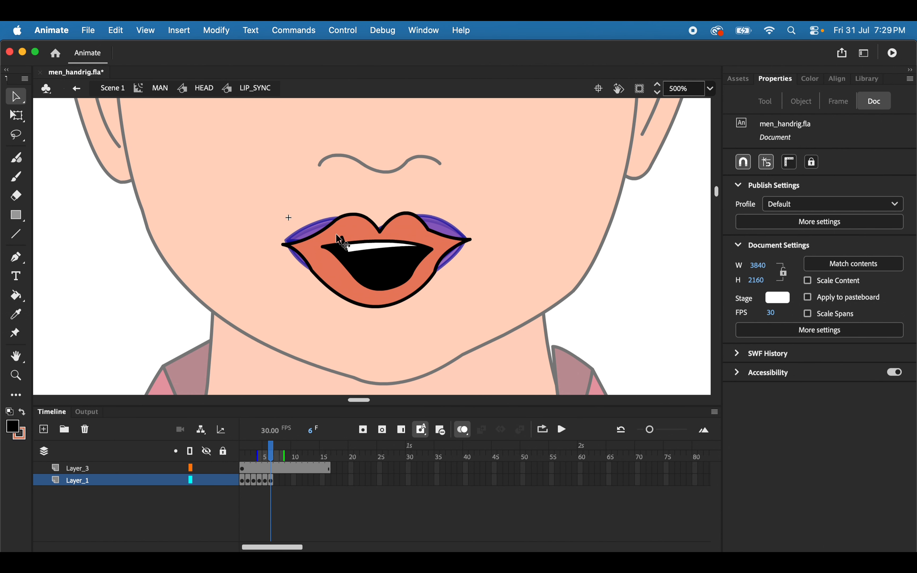
{"action": "left_click", "coordinate": [343, 240]}
{"action": "key", "text": "Delete"}
{"action": "scroll", "coordinate": [379, 249], "scroll_direction": "up", "scroll_amount": 4}
{"action": "scroll", "coordinate": [370, 278], "scroll_direction": "down", "scroll_amount": 4}
{"action": "left_click", "coordinate": [272, 480]}
{"action": "key", "text": "super+g"}
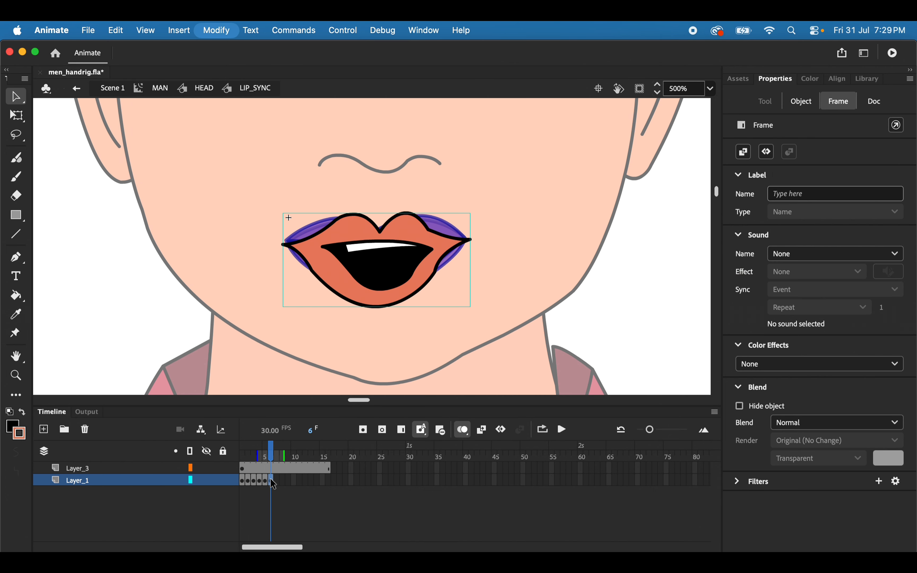
Insert a keyframe at frame 7 on Layer_1 and delete the mouth copied into it
{"action": "left_click", "coordinate": [276, 480]}
{"action": "key", "text": "F6"}
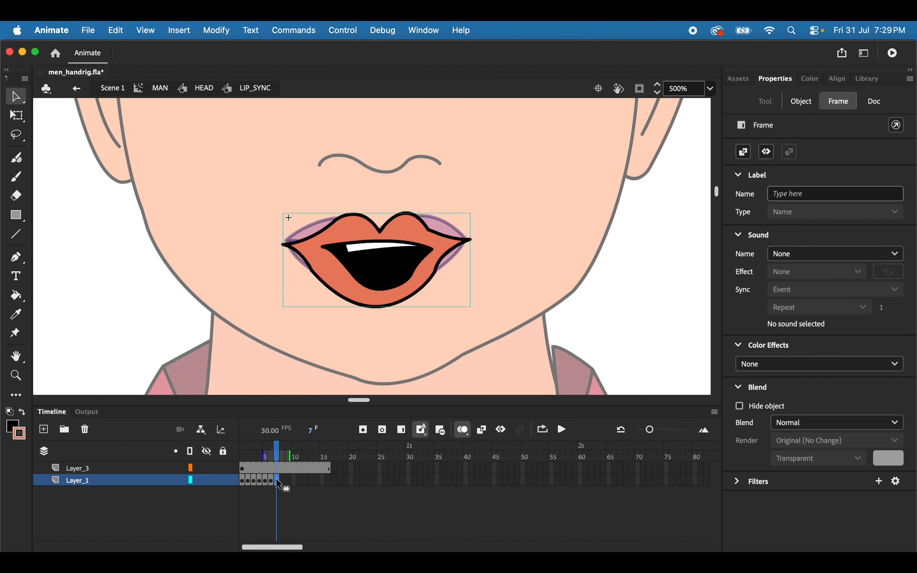
{"action": "key", "text": "Delete"}
{"action": "key", "text": "super+equal"}
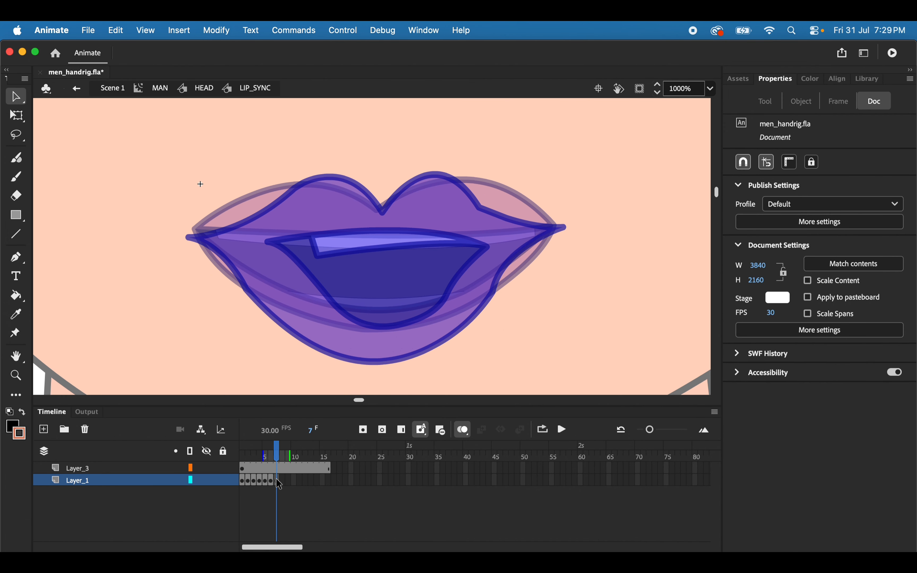
Draw a closed frame 7 lip outline with a black stroke, giving it two upper arches, a centre dip and a curved lower lip
{"action": "left_click", "coordinate": [23, 262]}
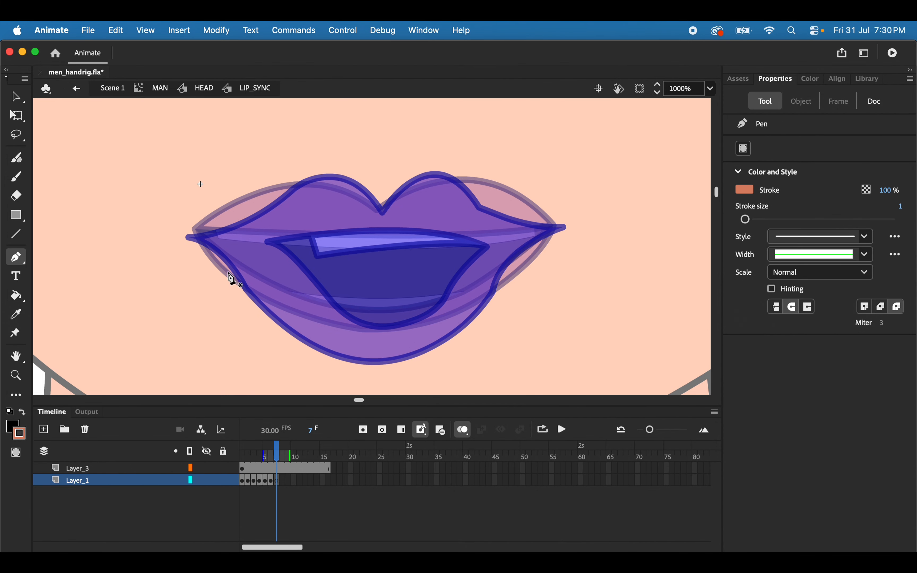
{"action": "left_click", "coordinate": [21, 412]}
{"action": "left_click", "coordinate": [193, 229]}
{"action": "left_click_drag", "start_coordinate": [379, 208], "coordinate": [464, 271]}
{"action": "left_click_drag", "start_coordinate": [554, 225], "coordinate": [637, 307]}
{"action": "left_click_drag", "start_coordinate": [380, 340], "coordinate": [282, 339]}
{"action": "left_click_drag", "start_coordinate": [193, 230], "coordinate": [172, 137]}
{"action": "key", "text": "v"}
{"action": "left_click_drag", "start_coordinate": [241, 301], "coordinate": [250, 297]}
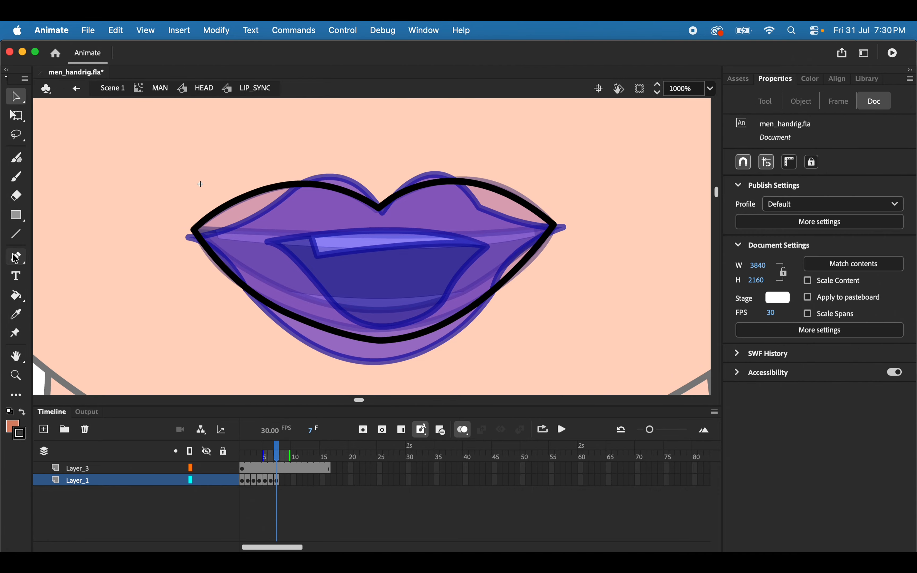
Draw the frame 7 mouth opening with a nearly straight upper edge and a deep lower curve, ending both at the mouth corners
{"action": "left_click", "coordinate": [15, 258]}
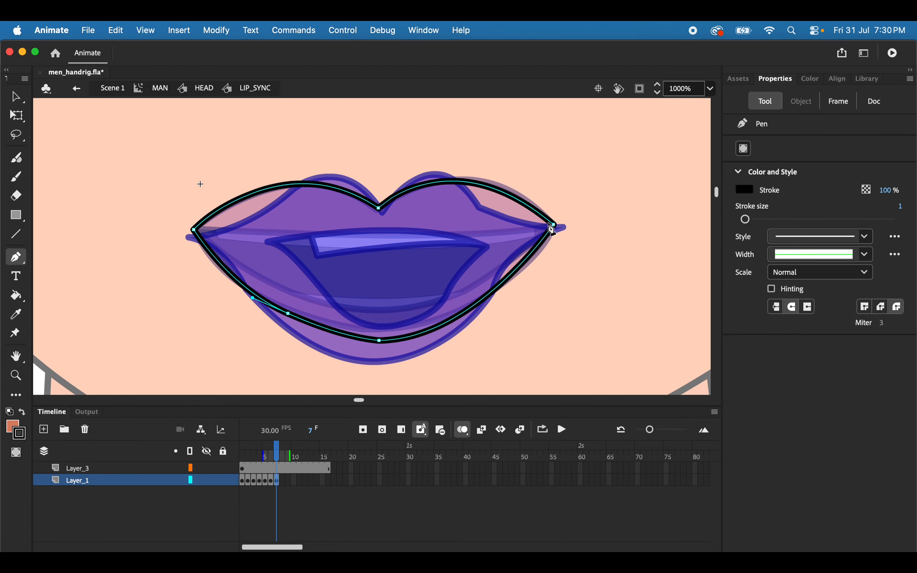
{"action": "left_click", "coordinate": [553, 227]}
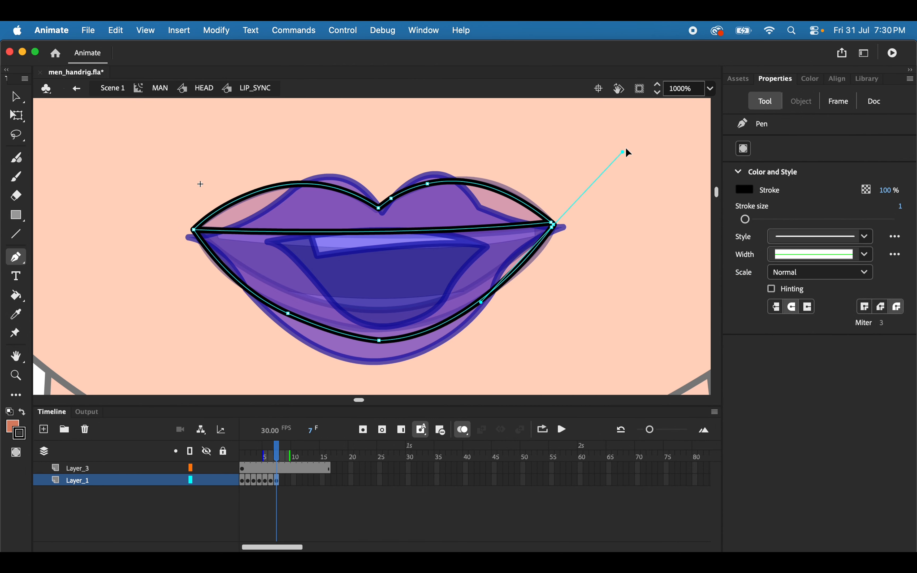
{"action": "left_click_drag", "start_coordinate": [627, 149], "coordinate": [657, 133]}
{"action": "left_click_drag", "start_coordinate": [194, 230], "coordinate": [7, 23]}
{"action": "key", "text": "v"}
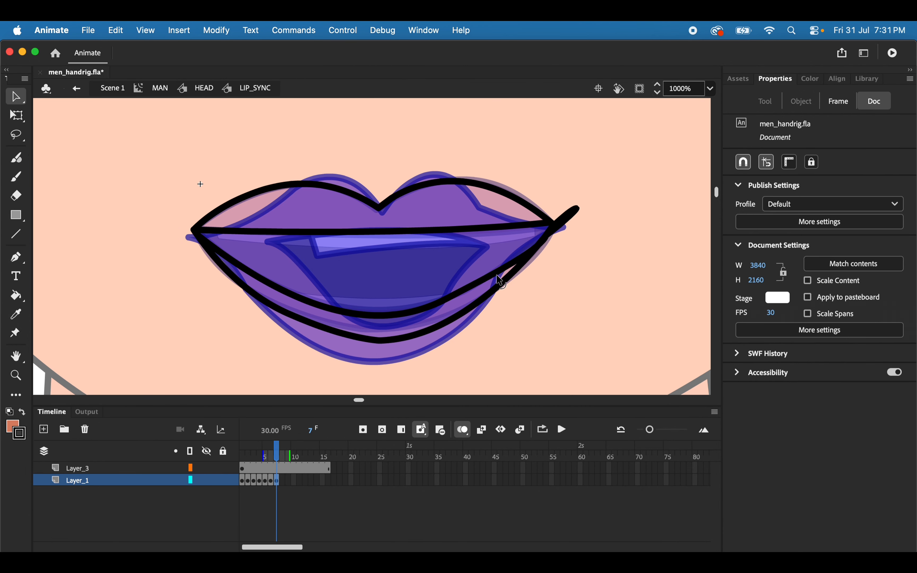
{"action": "left_click_drag", "start_coordinate": [577, 208], "coordinate": [553, 226]}
Draw thin curved tooth lines with a 0.1 stroke below the upper lip and above the lower lip in frame 7
{"action": "left_click", "coordinate": [16, 257]}
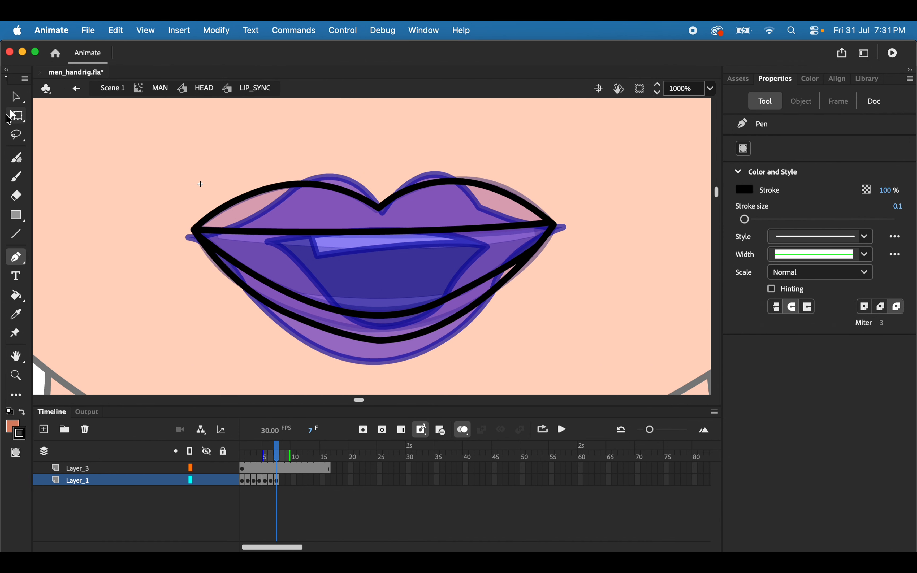
{"action": "left_click", "coordinate": [205, 233]}
{"action": "mouse_move", "coordinate": [543, 226]}
{"action": "left_mouse_down"}
{"action": "mouse_move", "coordinate": [595, 197]}
{"action": "mouse_move", "coordinate": [687, 187]}
{"action": "left_mouse_up"}
{"action": "left_click", "coordinate": [13, 98]}
{"action": "key", "text": "p"}
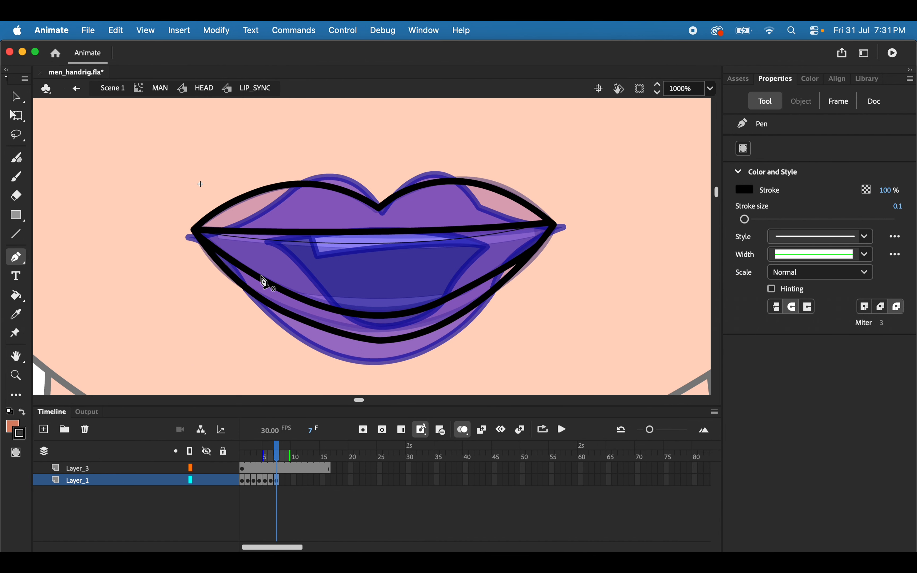
{"action": "left_click", "coordinate": [448, 295]}
{"action": "left_click_drag", "start_coordinate": [294, 295], "coordinate": [198, 278]}
{"action": "key", "text": "v"}
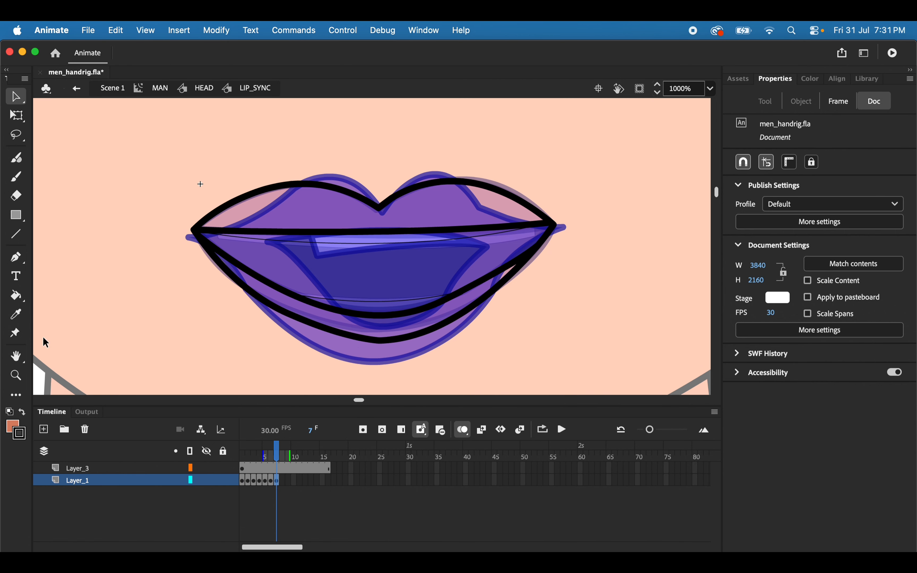
Fill the frame 7 upper and lower lips with salmon and the lower tooth strip with white
{"action": "key", "text": "k"}
{"action": "left_click", "coordinate": [288, 207]}
{"action": "left_click", "coordinate": [306, 312]}
{"action": "left_click", "coordinate": [13, 425]}
{"action": "left_click", "coordinate": [66, 351]}
{"action": "left_click", "coordinate": [375, 307]}
Extend the end of the upper tooth line in frame 7 so it meets the stroke at the mouth corner
{"action": "key", "text": "super+equal"}
{"action": "left_click", "coordinate": [17, 101]}
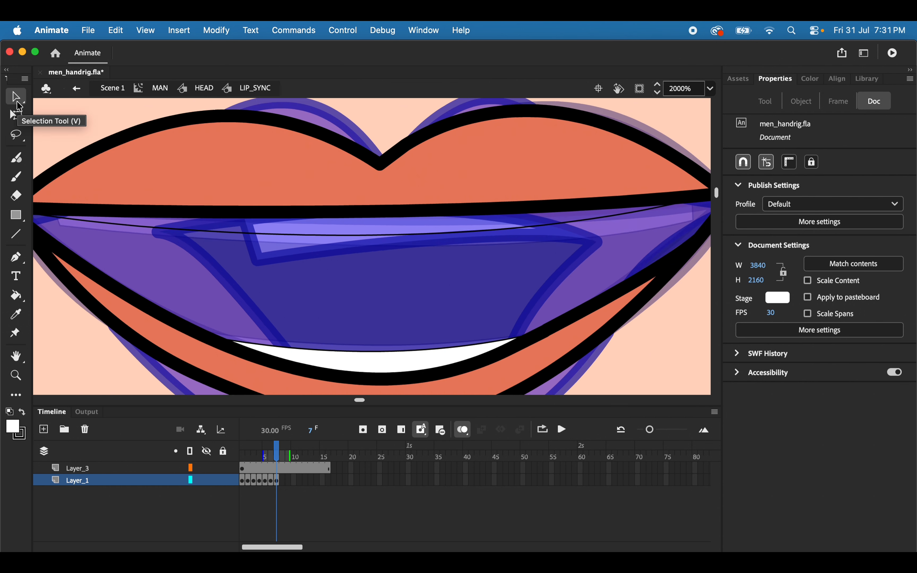
{"action": "scroll", "coordinate": [164, 205], "scroll_direction": "left", "scroll_amount": 5}
{"action": "scroll", "coordinate": [282, 254], "scroll_direction": "right", "scroll_amount": 12}
{"action": "left_click_drag", "start_coordinate": [251, 247], "coordinate": [306, 224]}
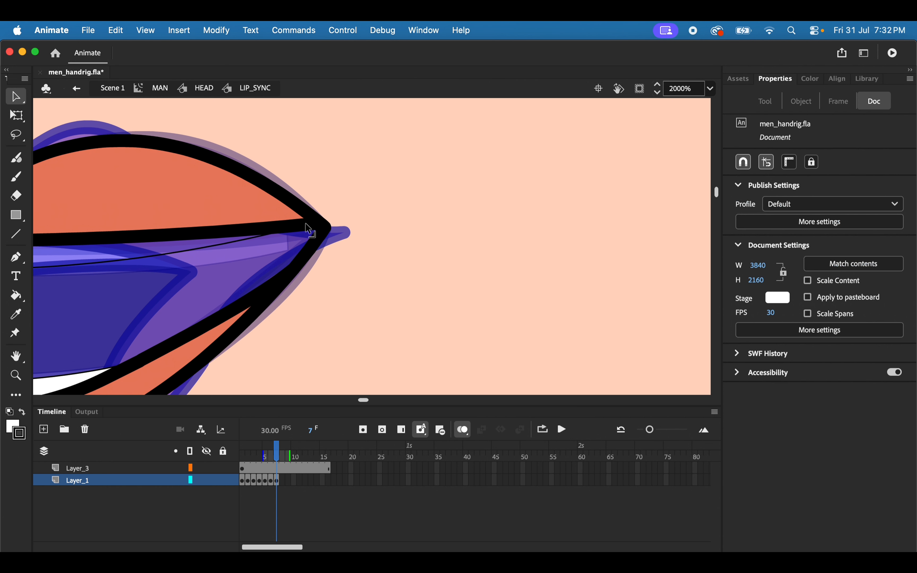
Close the gap at the end of the upper tooth line and fill the frame 7 upper tooth strip with white
{"action": "key", "text": "k"}
{"action": "scroll", "coordinate": [137, 275], "scroll_direction": "left", "scroll_amount": 8}
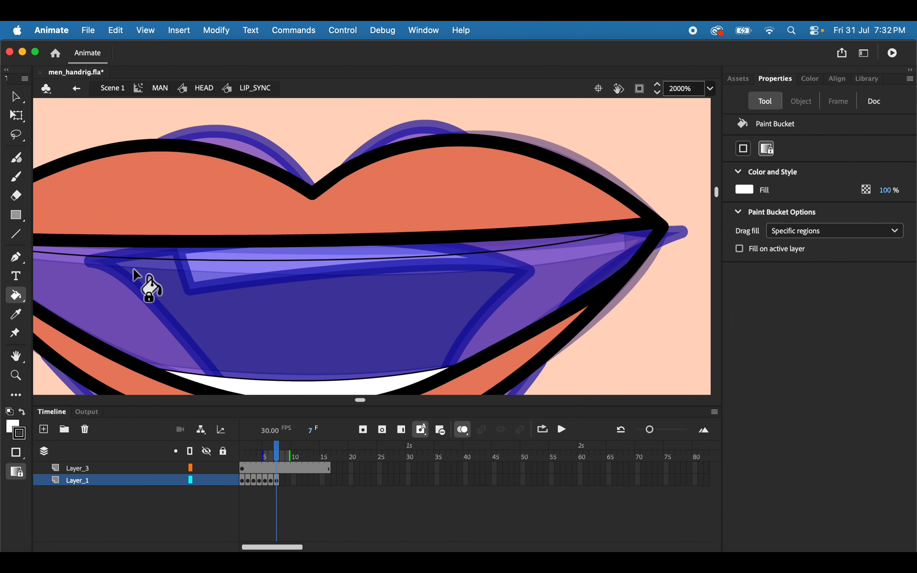
{"action": "scroll", "coordinate": [208, 269], "scroll_direction": "left", "scroll_amount": 5}
{"action": "key", "text": "super+minus"}
{"action": "key", "text": "v"}
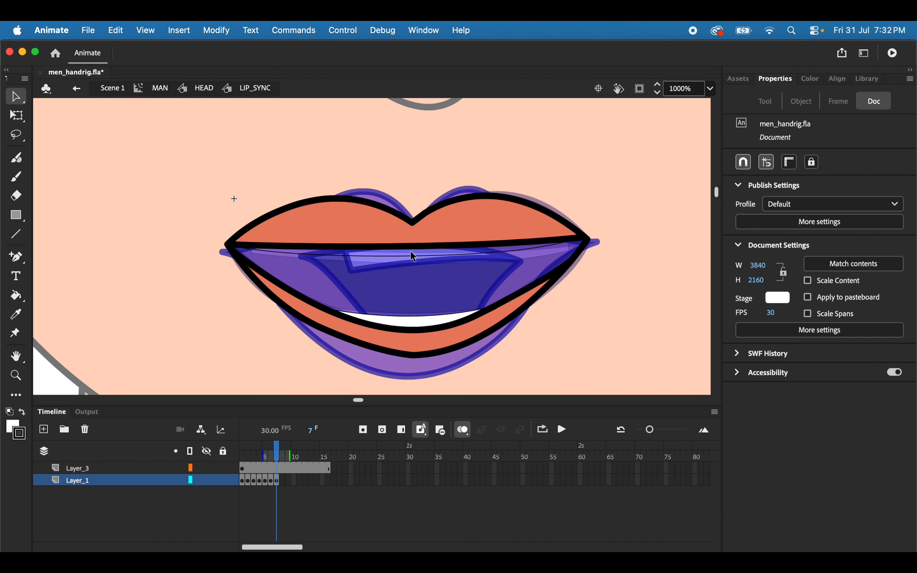
{"action": "left_click", "coordinate": [16, 257]}
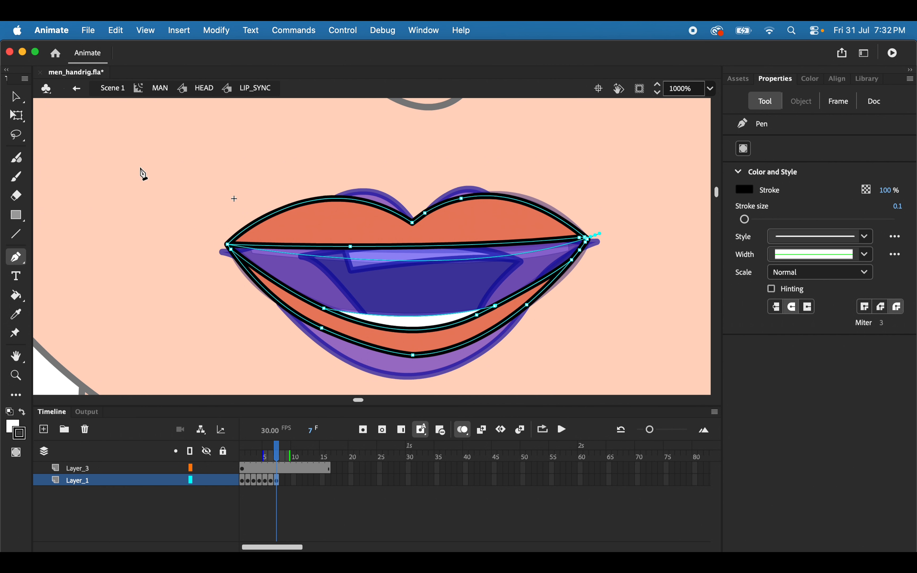
{"action": "key", "text": "k"}
{"action": "left_click", "coordinate": [369, 257]}
Delete the thin stroke end overhanging the frame 7 mouth corner
{"action": "key", "text": "v"}
{"action": "left_click", "coordinate": [594, 236]}
{"action": "key", "text": "BackSpace"}
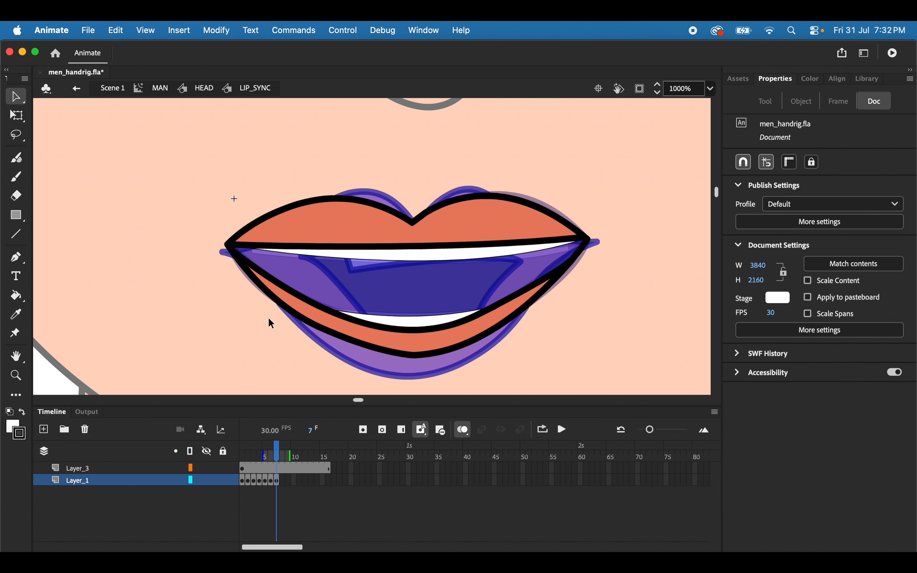
Fill the inside of the frame 7 mouth, between the two tooth strips, with black
{"action": "left_click", "coordinate": [22, 412]}
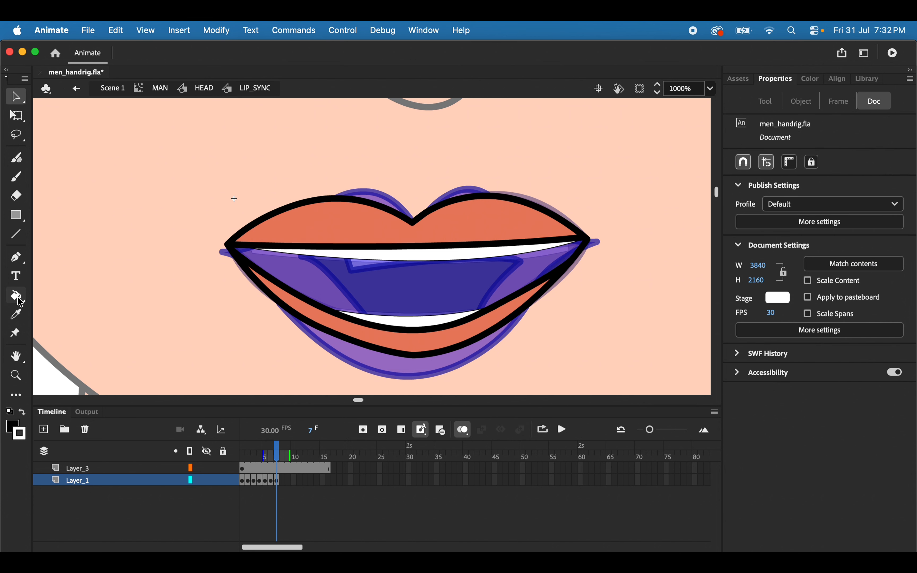
{"action": "left_click", "coordinate": [16, 295]}
{"action": "left_click", "coordinate": [431, 310]}
{"action": "key", "text": "super+minus"}
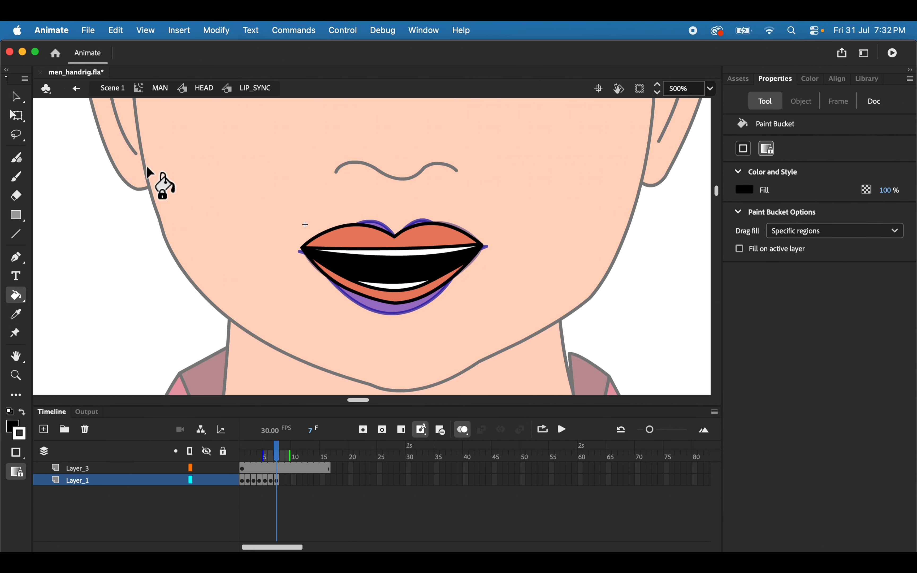
Select the frame 7 keyframe of Layer_1 and turn off onion skinning
{"action": "left_click", "coordinate": [16, 97]}
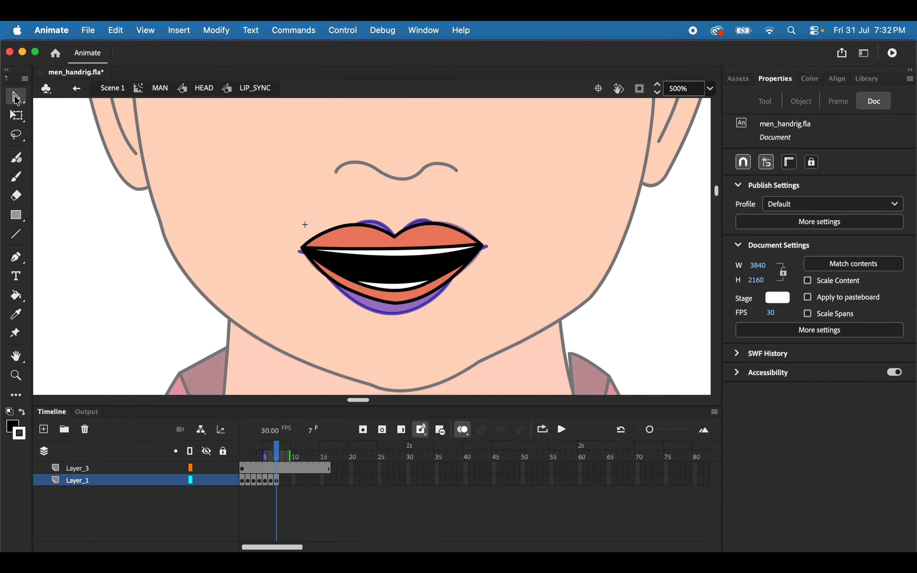
{"action": "left_click", "coordinate": [278, 484]}
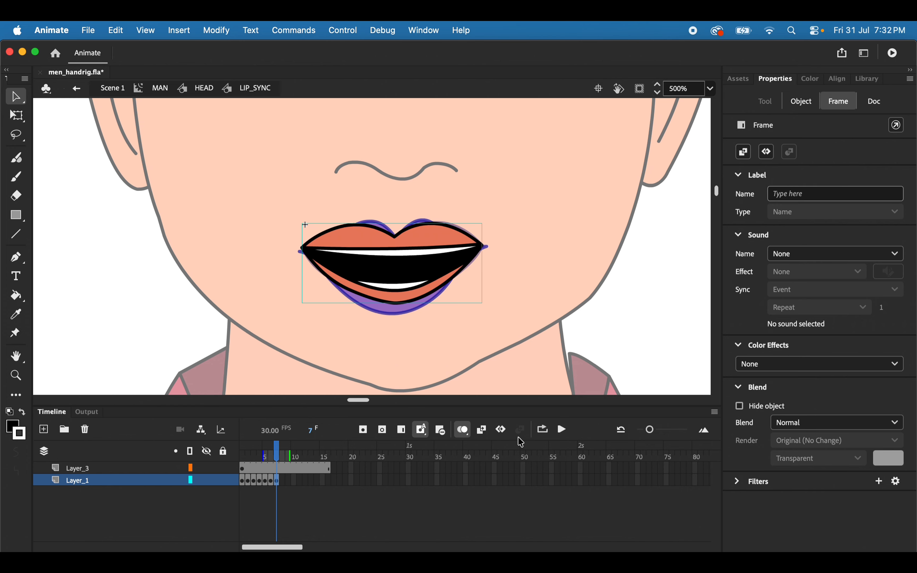
{"action": "left_click", "coordinate": [464, 432]}
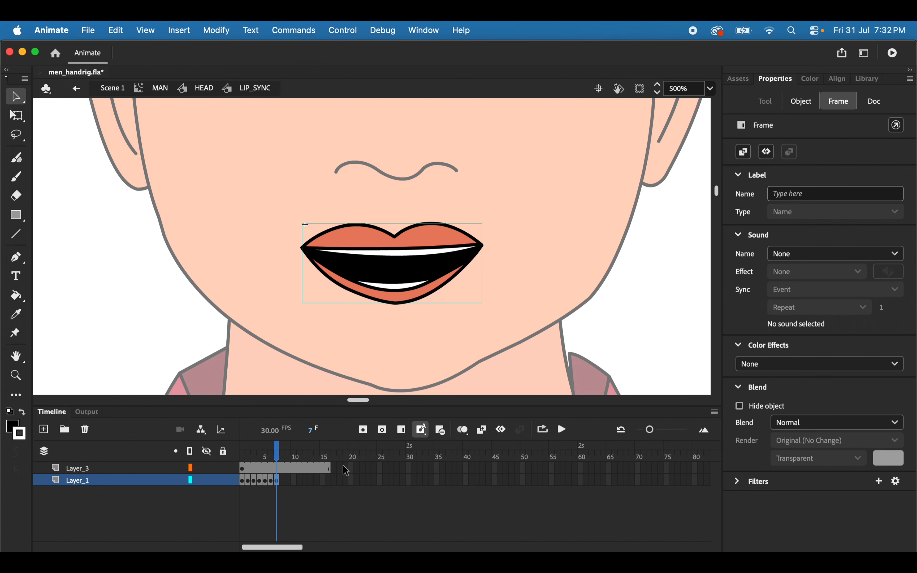
Remove the surplus Layer_3 frames after frame 7 in the LIP_SYNC timeline
{"action": "left_click", "coordinate": [333, 471]}
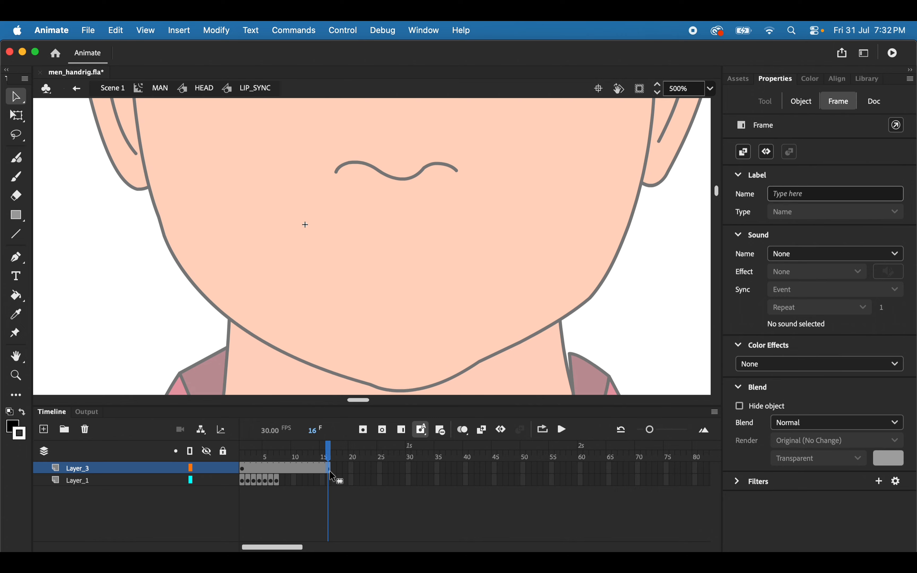
{"action": "left_click", "coordinate": [278, 470]}
{"action": "key", "text": "super+z"}
{"action": "left_click_drag", "start_coordinate": [282, 468], "coordinate": [365, 468]}
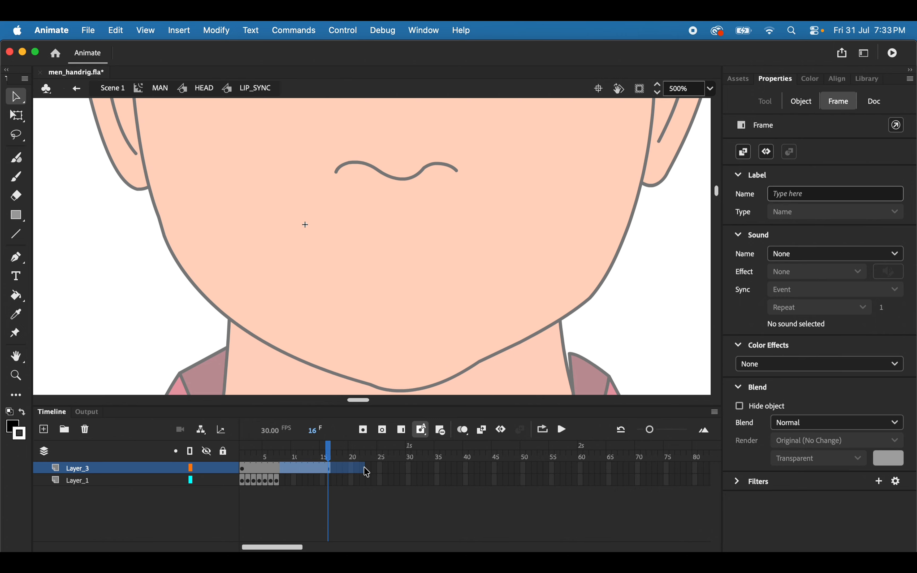
{"action": "right_click", "coordinate": [314, 470]}
{"action": "left_click", "coordinate": [350, 215]}
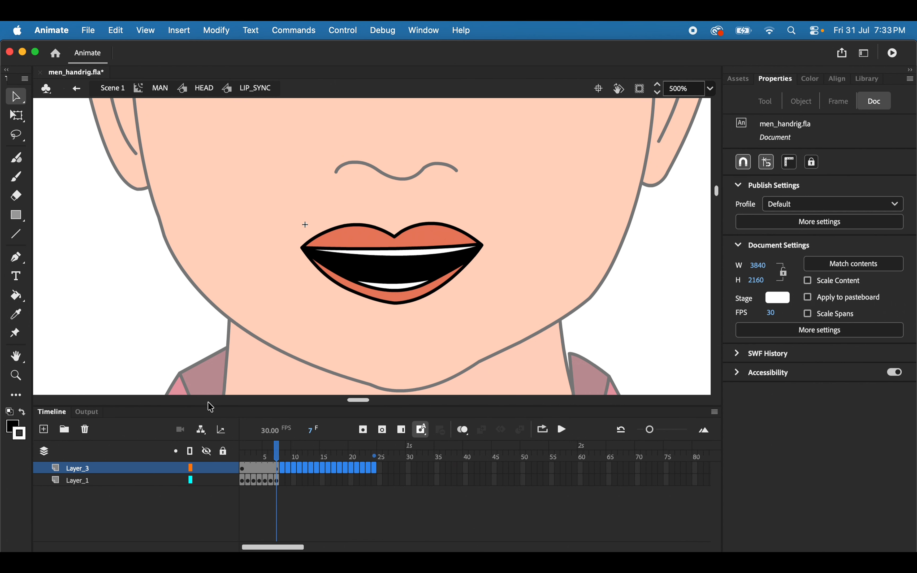
Return to the HEAD symbol, move the playhead to frame 1 and reopen the LIP_SYNC symbol
{"action": "key", "text": "super+minus"}
{"action": "key", "text": "super+minus"}
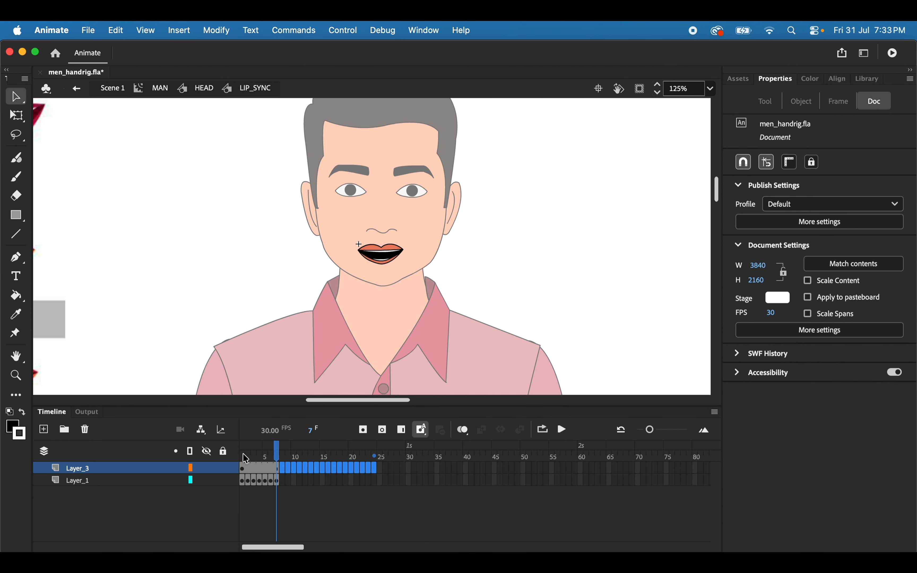
{"action": "double_click", "coordinate": [233, 273]}
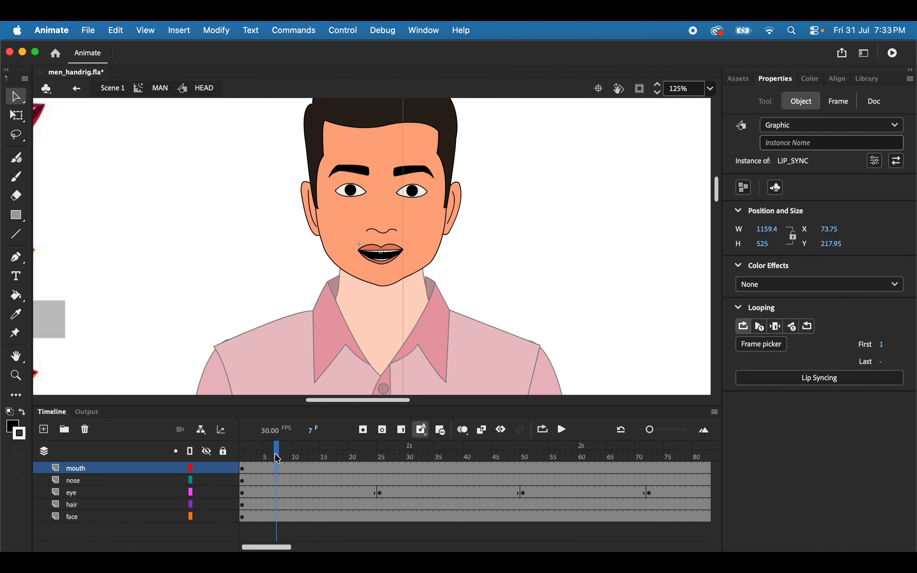
{"action": "left_click_drag", "start_coordinate": [276, 455], "coordinate": [243, 455]}
{"action": "double_click", "coordinate": [390, 248]}
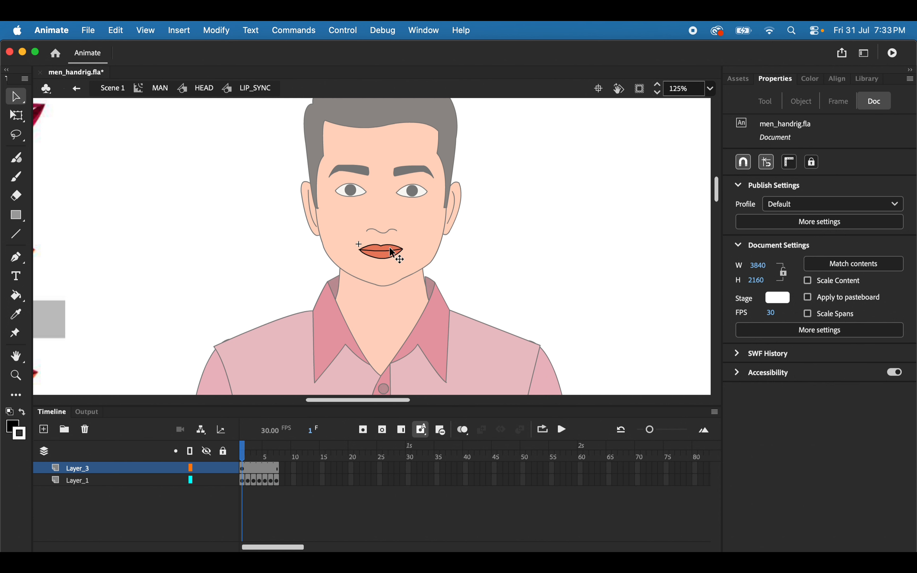
Step through the Layer_1 keyframes 1 to 7 to examine each mouth shape on the face
{"action": "left_click", "coordinate": [250, 482]}
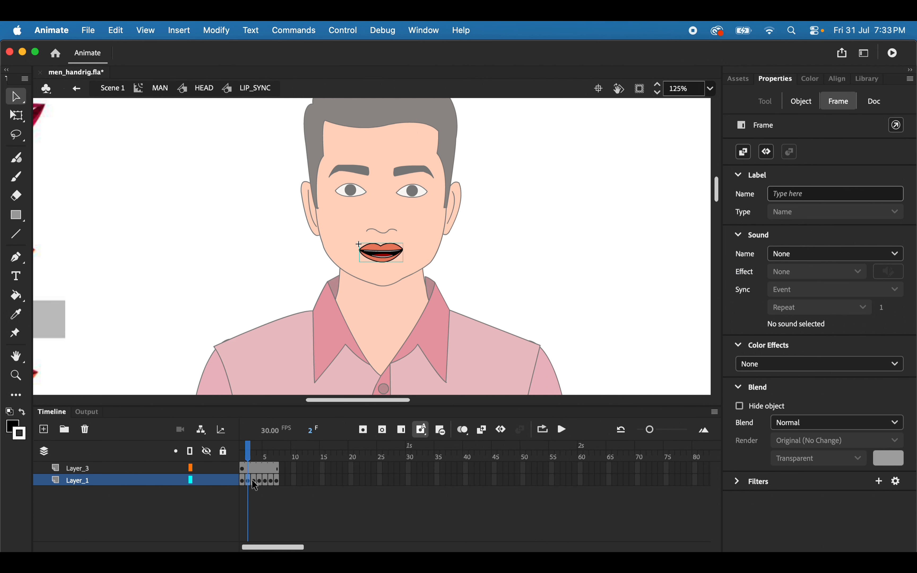
{"action": "left_click", "coordinate": [254, 484]}
{"action": "left_click", "coordinate": [261, 487]}
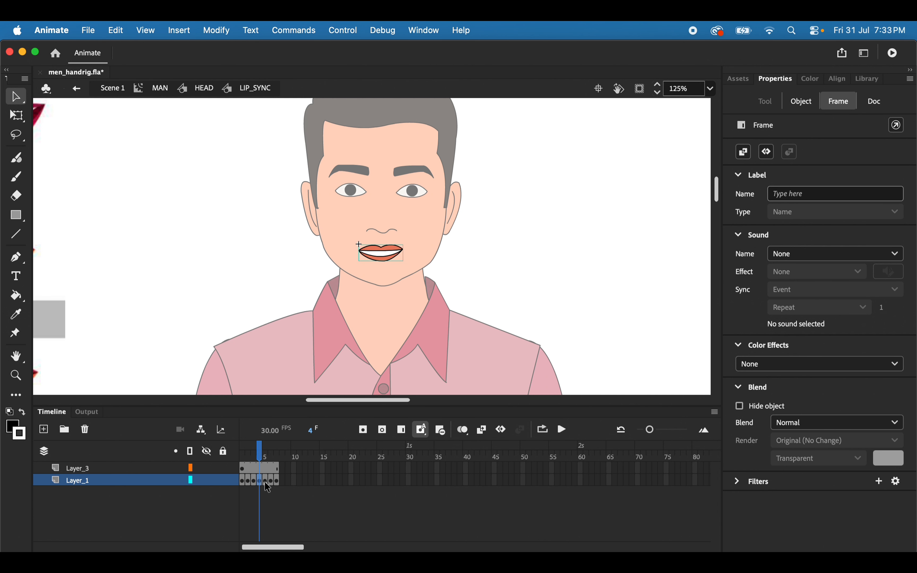
{"action": "left_click", "coordinate": [266, 485]}
{"action": "left_click", "coordinate": [272, 485]}
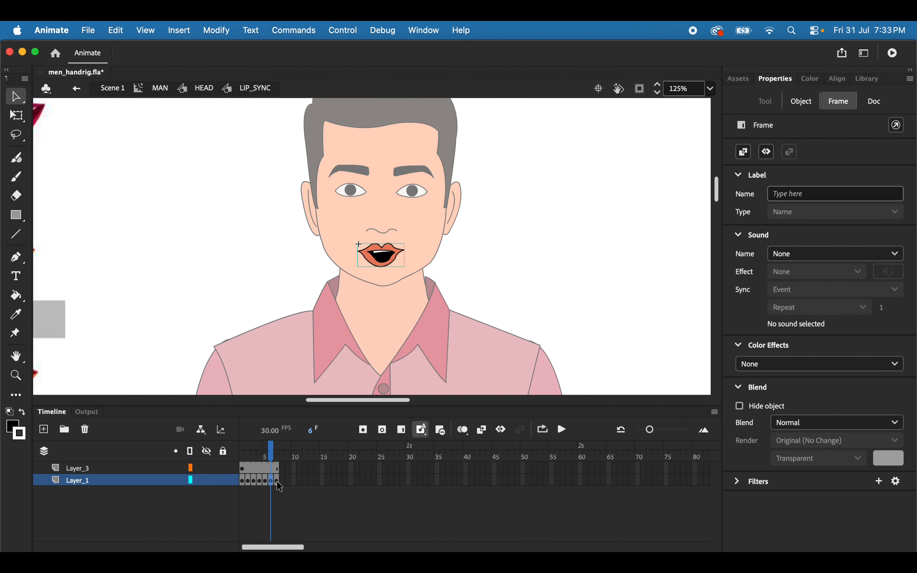
{"action": "left_click", "coordinate": [280, 486]}
{"action": "left_click", "coordinate": [250, 485]}
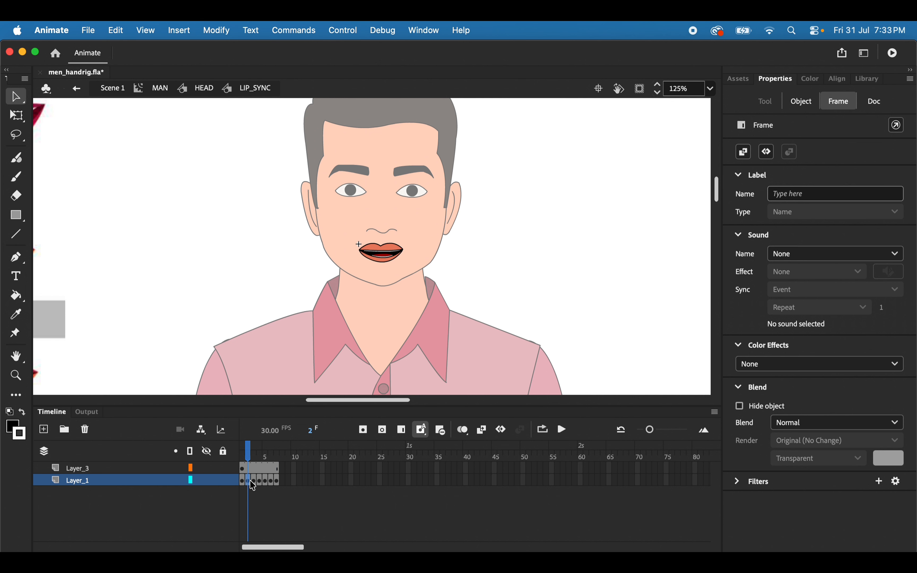
{"action": "left_click", "coordinate": [255, 486]}
{"action": "left_click", "coordinate": [261, 486]}
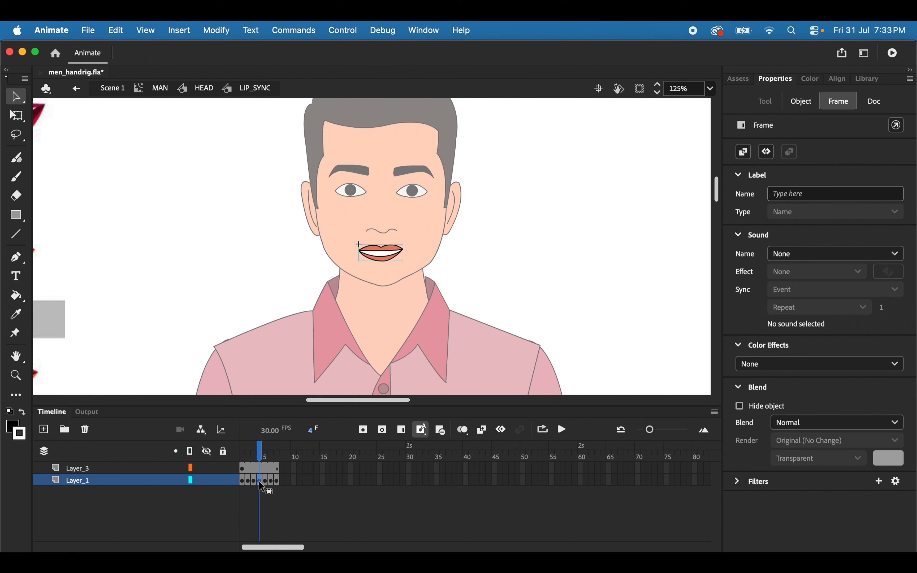
{"action": "left_click", "coordinate": [267, 486]}
{"action": "left_click", "coordinate": [272, 486]}
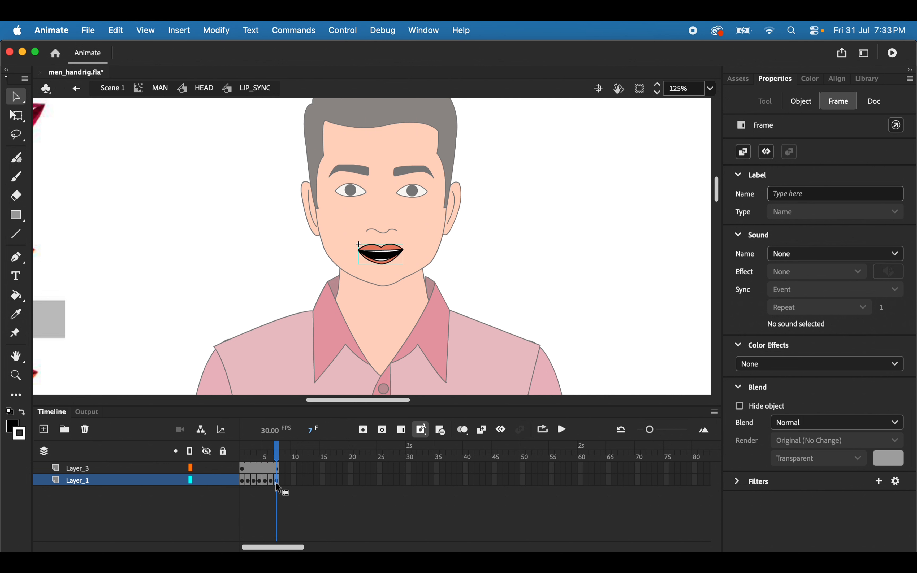
{"action": "left_click", "coordinate": [245, 485]}
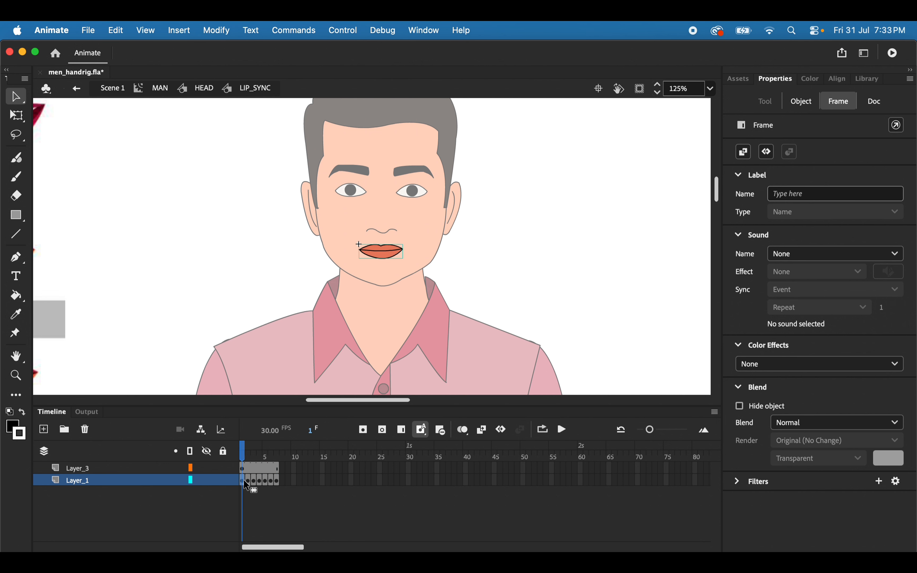
Go back to the HEAD symbol and play its timeline to preview the mouth animation, then return to frame 1
{"action": "double_click", "coordinate": [201, 265]}
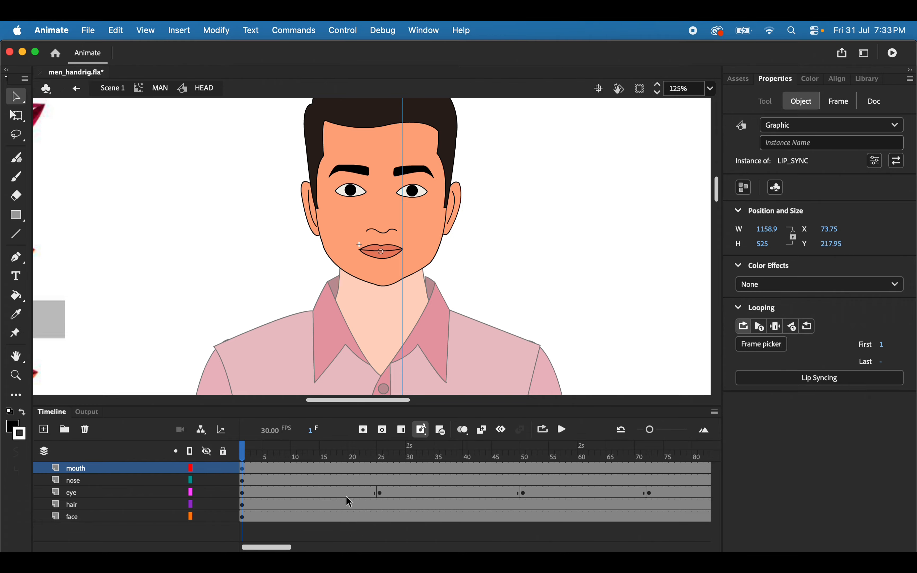
{"action": "left_click", "coordinate": [159, 473]}
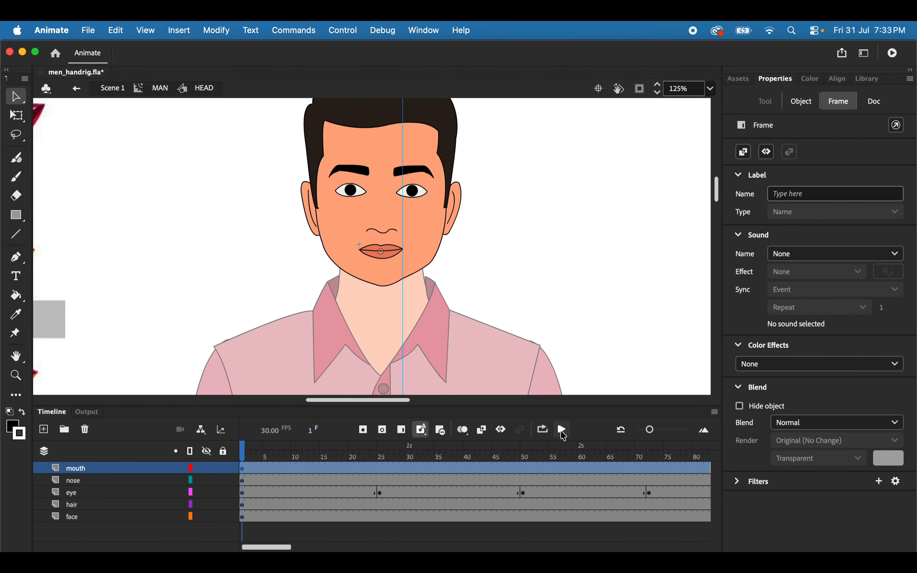
{"action": "left_click", "coordinate": [563, 430]}
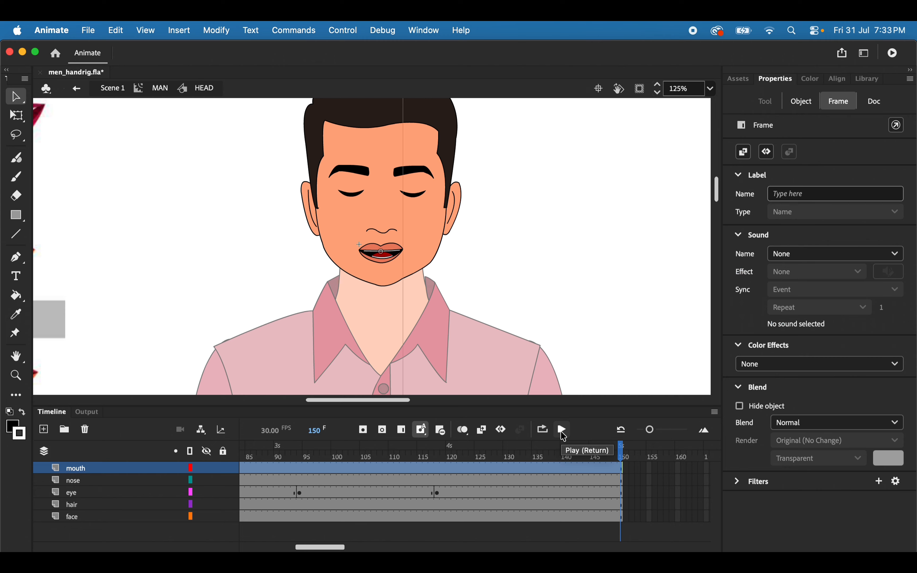
{"action": "left_click", "coordinate": [563, 432]}
{"action": "left_click", "coordinate": [246, 460]}
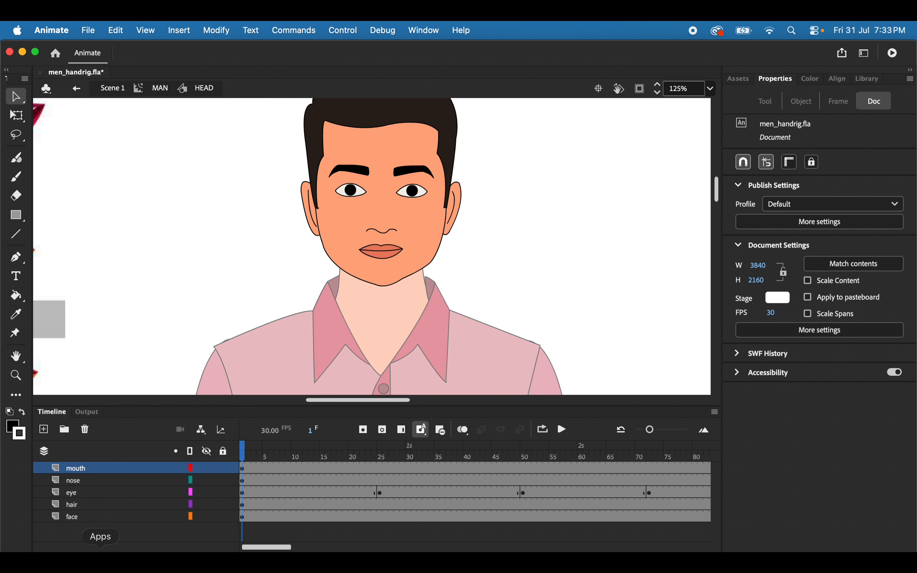
Set the mouth's LIP_SYNC instance to single-frame looping and preview the HEAD timeline, returning to frame 1
{"action": "left_click", "coordinate": [124, 475]}
{"action": "left_click", "coordinate": [801, 108]}
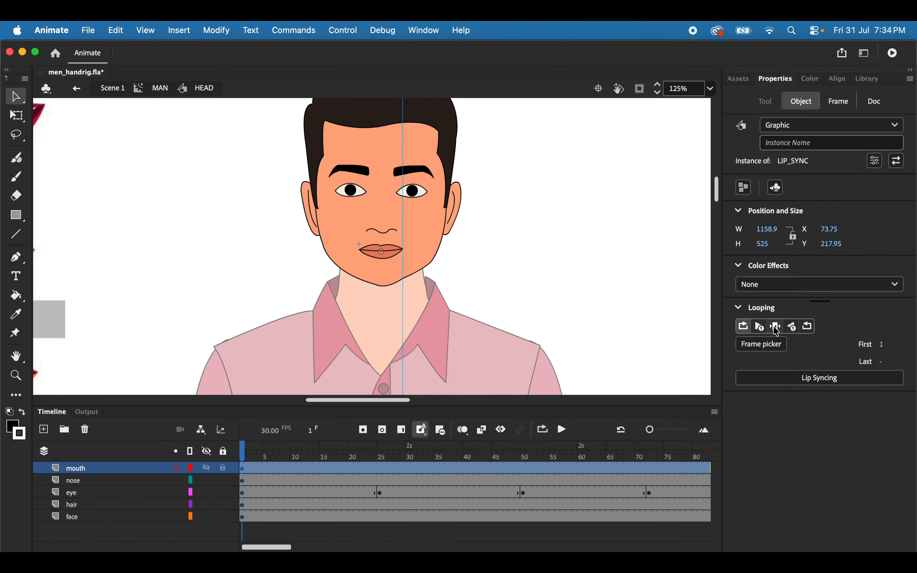
{"action": "left_click", "coordinate": [563, 433]}
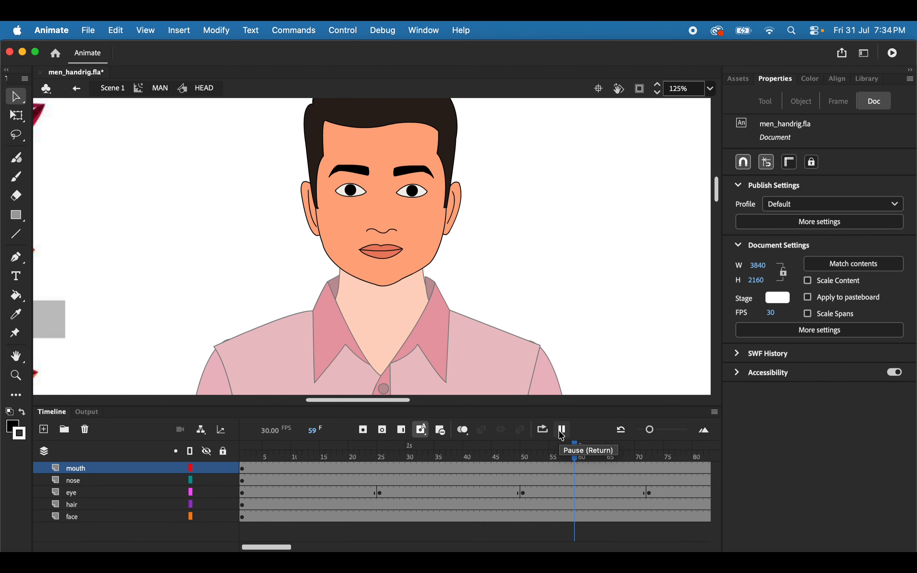
{"action": "left_click", "coordinate": [563, 432]}
{"action": "left_click", "coordinate": [245, 454]}
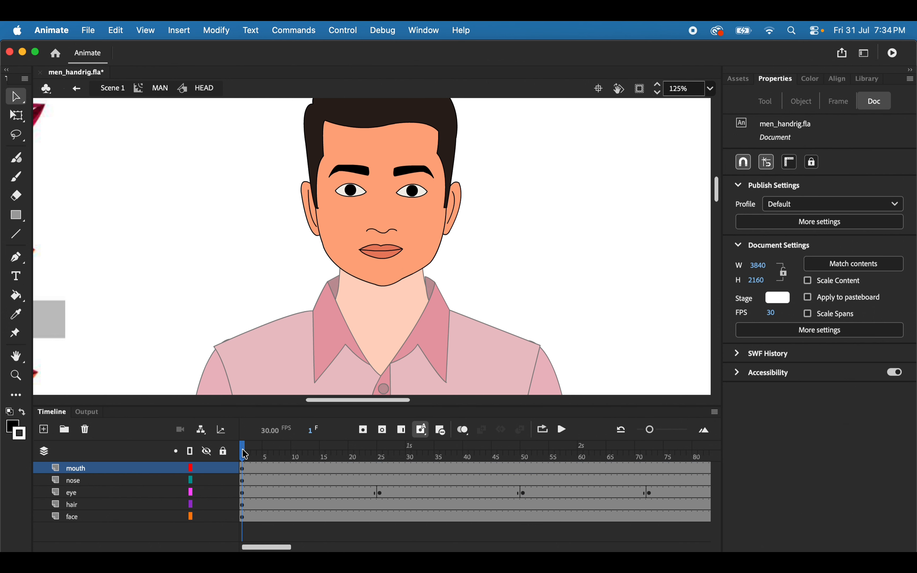
Add a new layer above the mouth layer in the HEAD symbol
{"action": "left_click", "coordinate": [143, 470]}
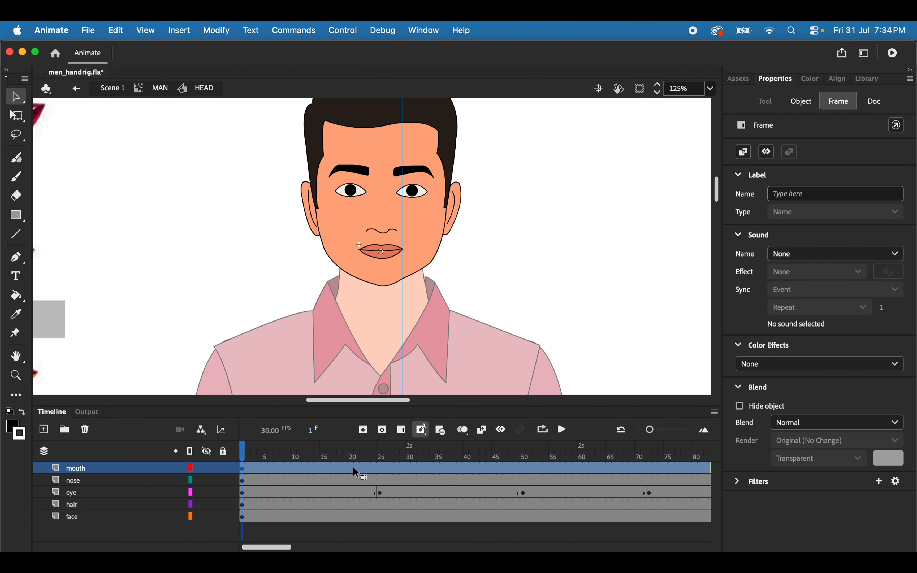
{"action": "left_click", "coordinate": [380, 469]}
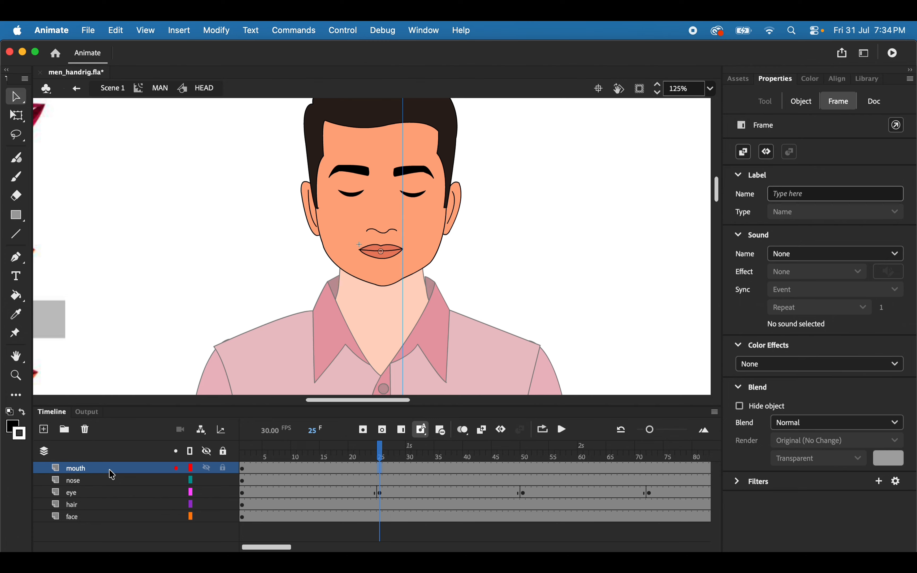
{"action": "left_click_drag", "start_coordinate": [259, 470], "coordinate": [301, 470]}
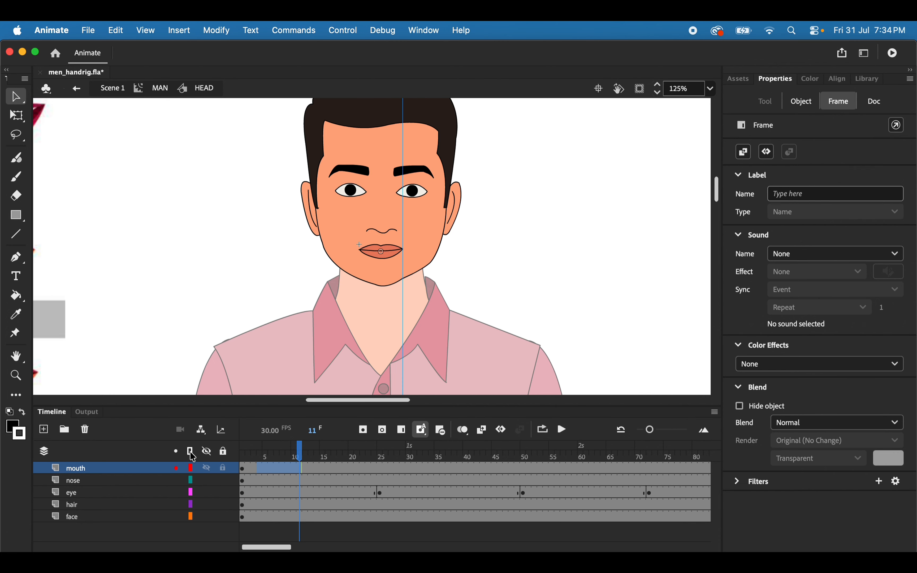
{"action": "left_click", "coordinate": [43, 429]}
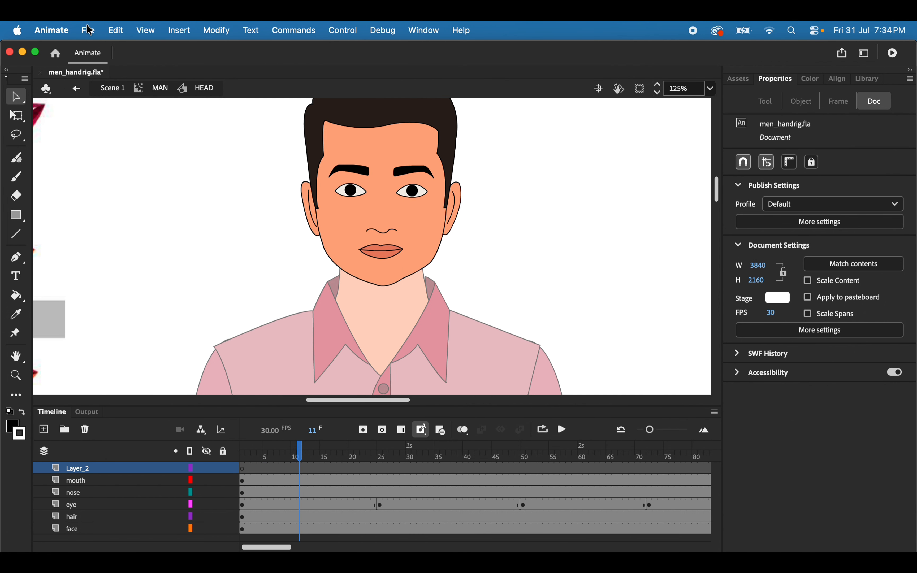
Import the audio file mahajan_2.mp3 from the mahajan_voice folder in JAISE_K_TAISE_ALL into the library
{"action": "left_click", "coordinate": [91, 33]}
{"action": "mouse_move", "coordinate": [150, 243]}
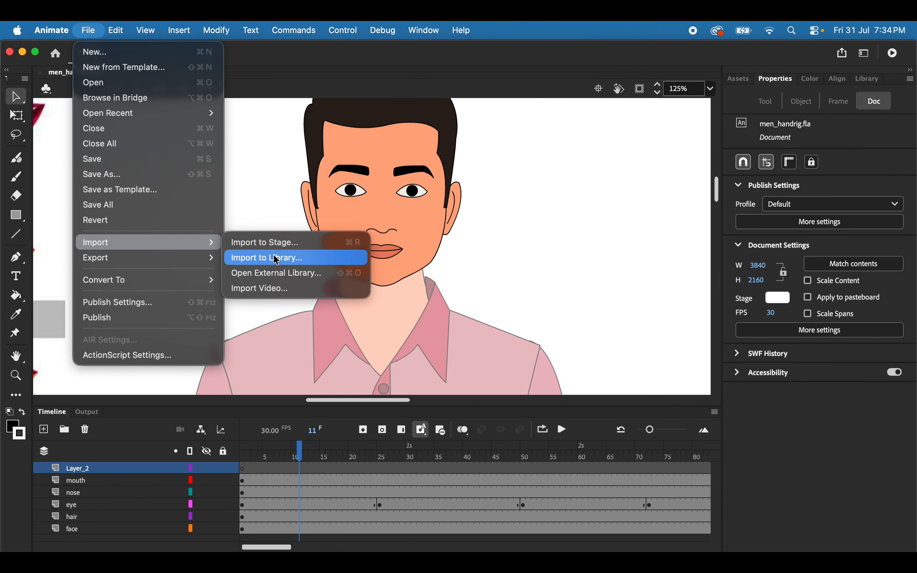
{"action": "left_click", "coordinate": [277, 260]}
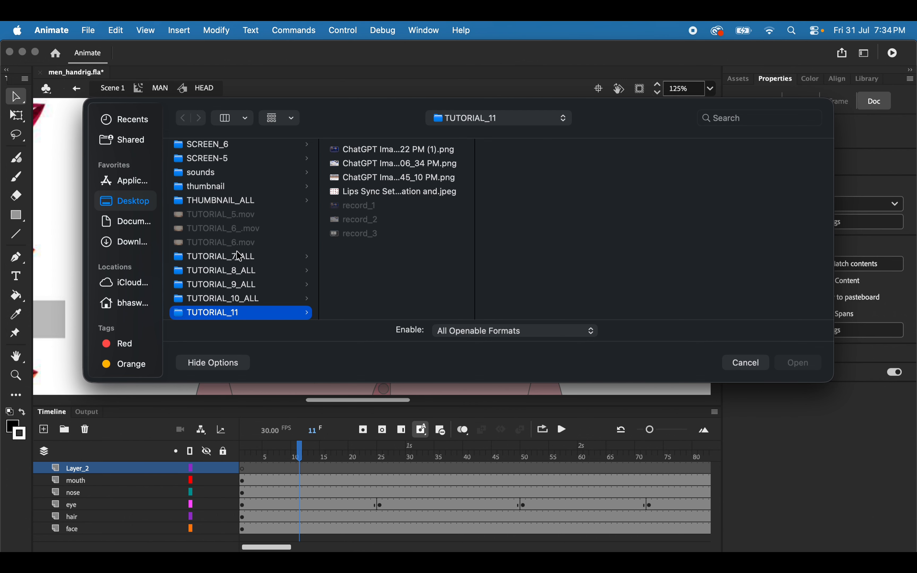
{"action": "left_click", "coordinate": [234, 299]}
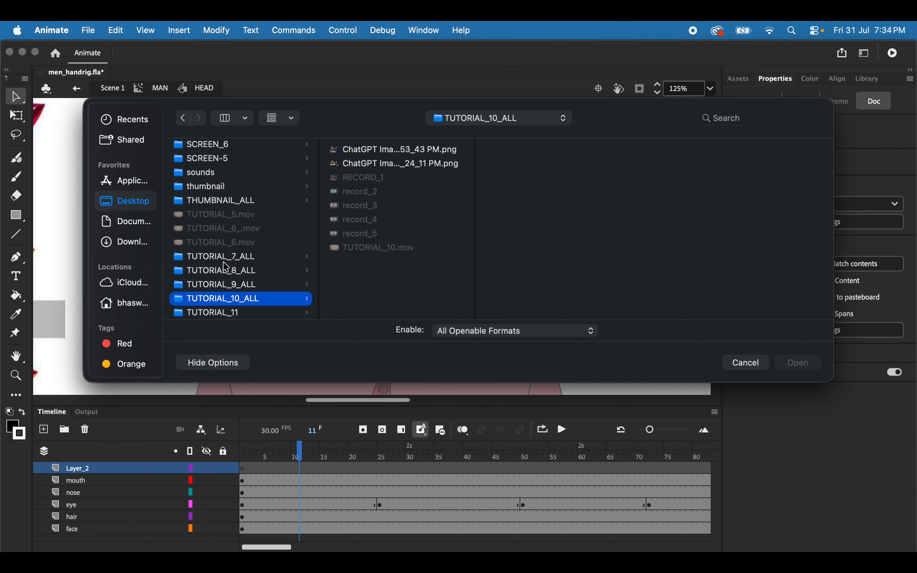
{"action": "scroll", "coordinate": [228, 277], "scroll_direction": "up", "scroll_amount": 3}
{"action": "scroll", "coordinate": [230, 258], "scroll_direction": "up", "scroll_amount": 10}
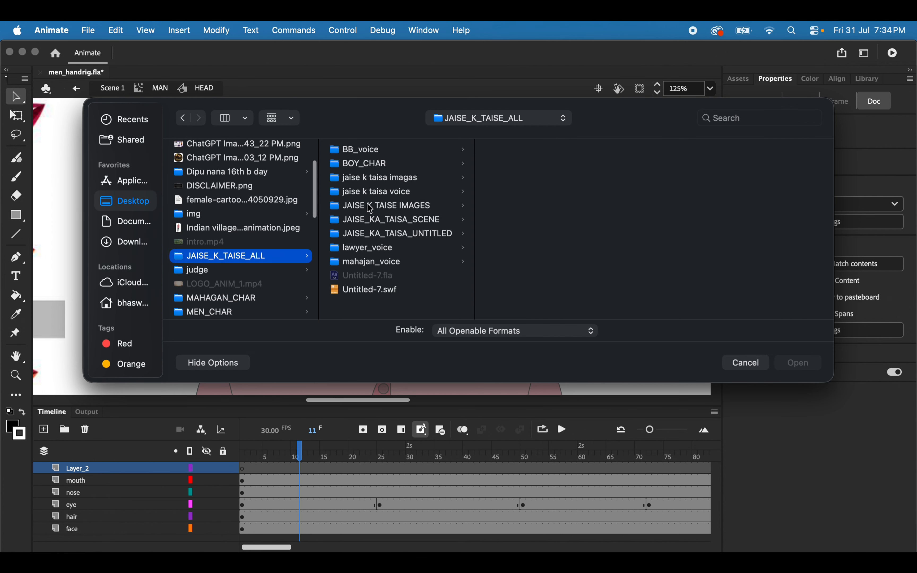
{"action": "left_click", "coordinate": [388, 266]}
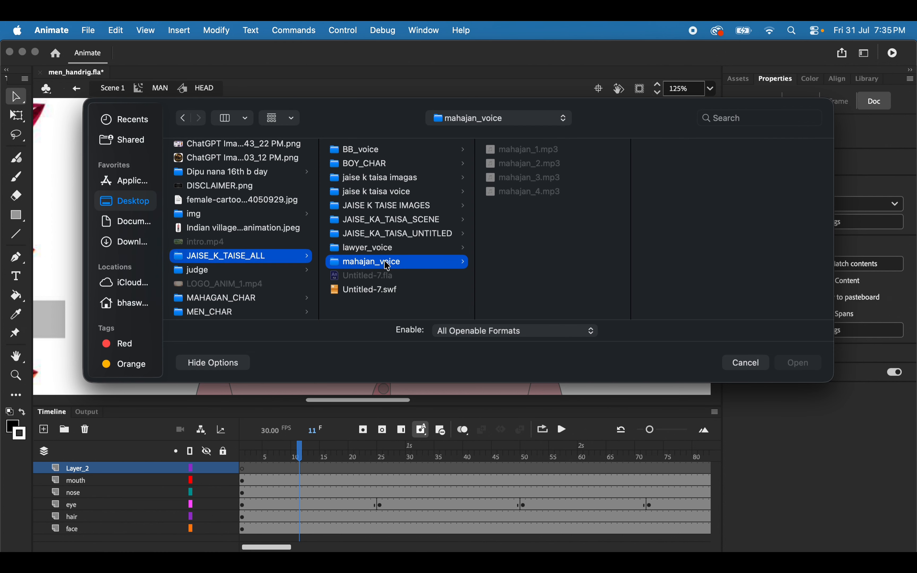
{"action": "left_click", "coordinate": [536, 164]}
{"action": "left_click", "coordinate": [800, 364]}
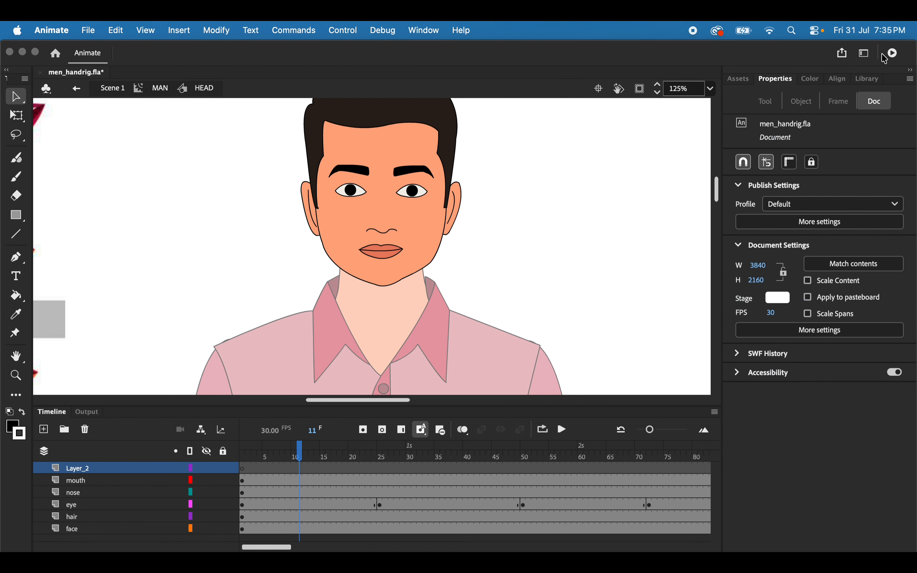
Place the mahajan_2.mp3 sound from the library on Layer_2 of the HEAD symbol and check its waveform along the timeline
{"action": "left_click", "coordinate": [869, 78]}
{"action": "scroll", "coordinate": [809, 348], "scroll_direction": "down", "scroll_amount": 1}
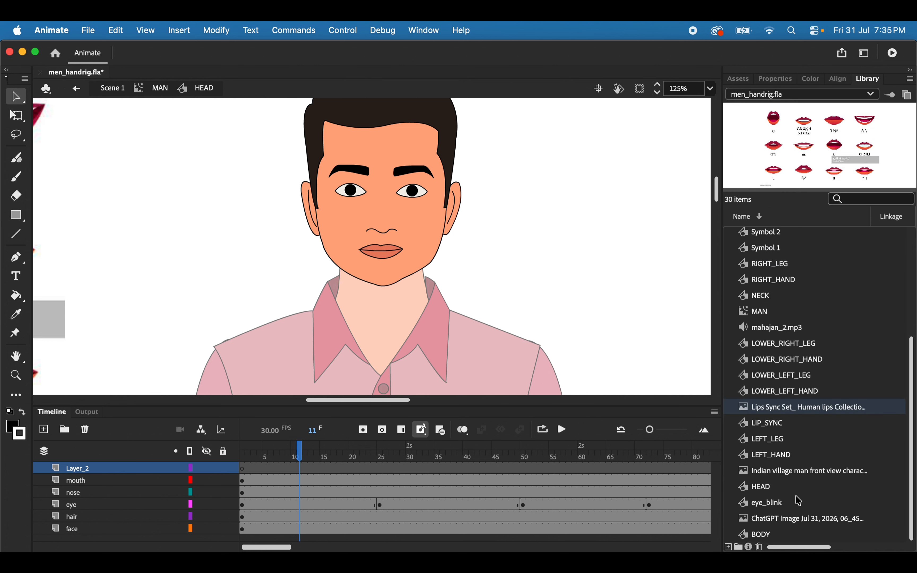
{"action": "left_click", "coordinate": [768, 331]}
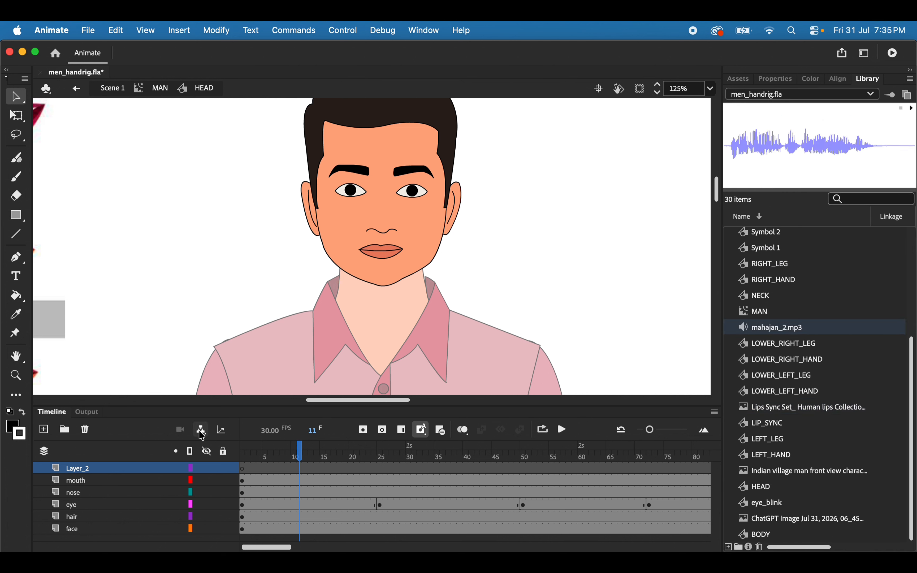
{"action": "left_click", "coordinate": [244, 470]}
{"action": "left_click_drag", "start_coordinate": [769, 174], "coordinate": [329, 277]}
{"action": "left_click_drag", "start_coordinate": [327, 470], "coordinate": [526, 474]}
{"action": "scroll", "coordinate": [379, 482], "scroll_direction": "right", "scroll_amount": 5}
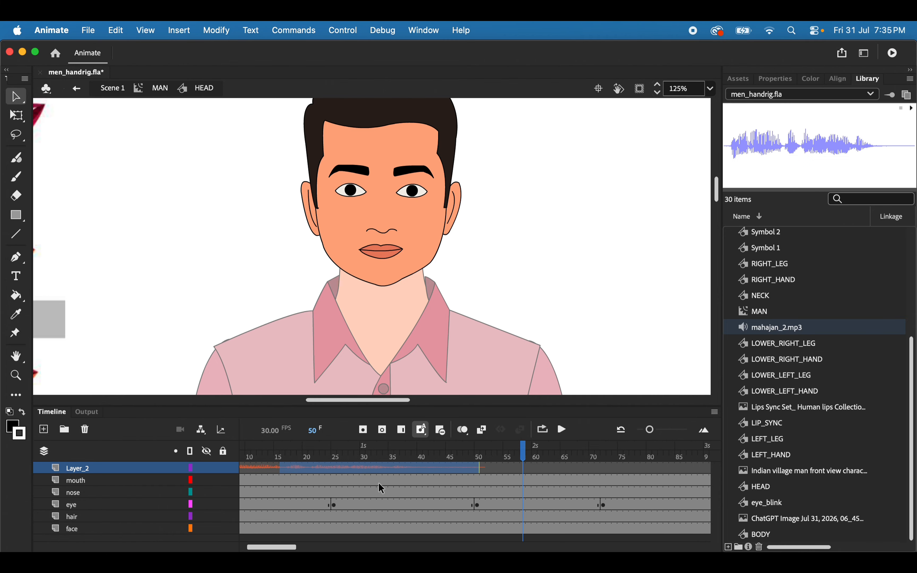
{"action": "scroll", "coordinate": [378, 482], "scroll_direction": "left", "scroll_amount": 5}
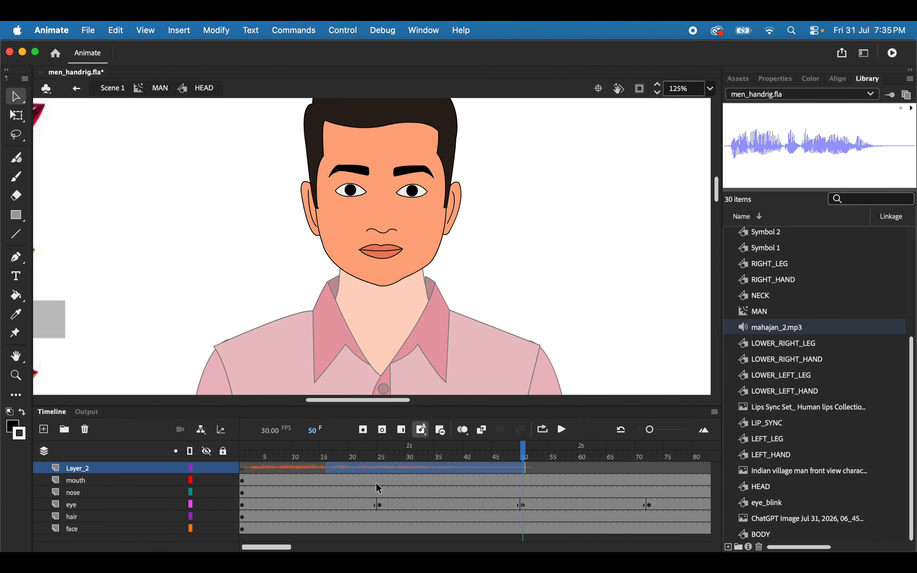
{"action": "left_click", "coordinate": [306, 466]}
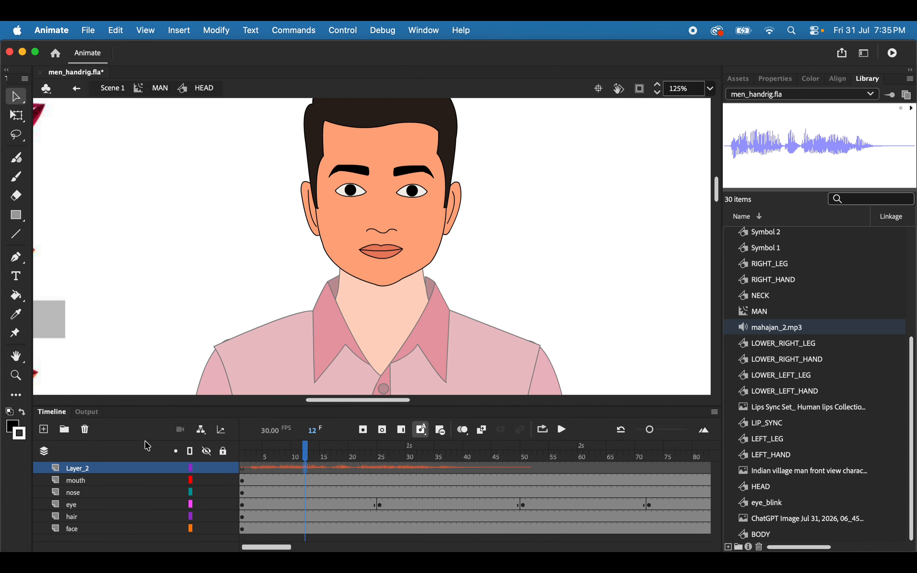
Undo the placement of the mahajan_2.mp3 sound on Layer_2
{"action": "key", "text": "super+z"}
{"action": "key", "text": "super+z"}
{"action": "key", "text": "super+z"}
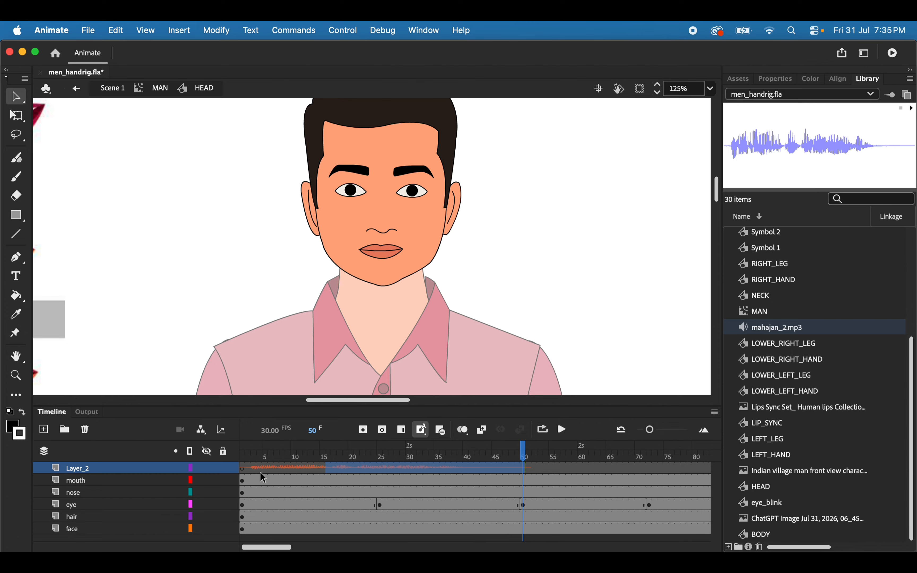
Import the audio file mahajan_4.mp3 from the mahajan_voice folder into the library
{"action": "left_click", "coordinate": [88, 30]}
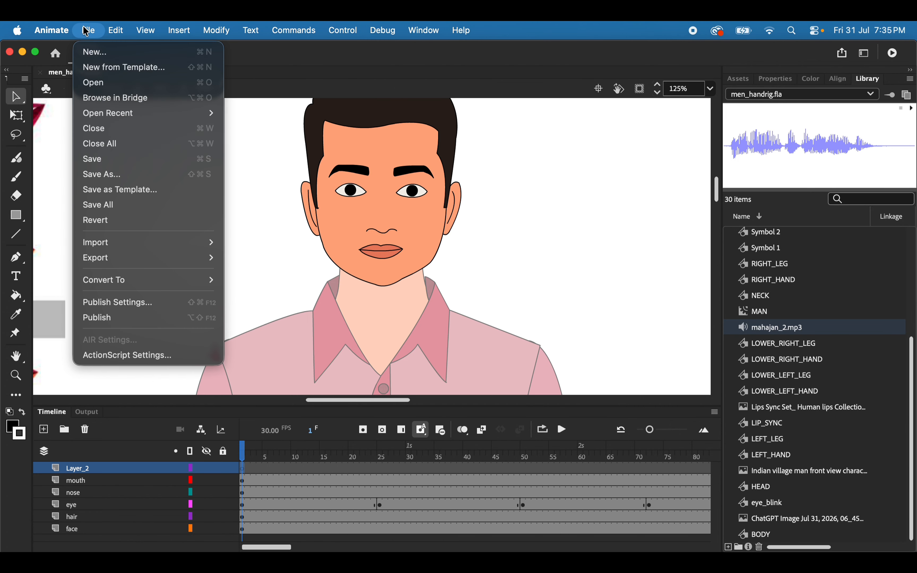
{"action": "mouse_move", "coordinate": [140, 250]}
{"action": "left_click", "coordinate": [266, 257]}
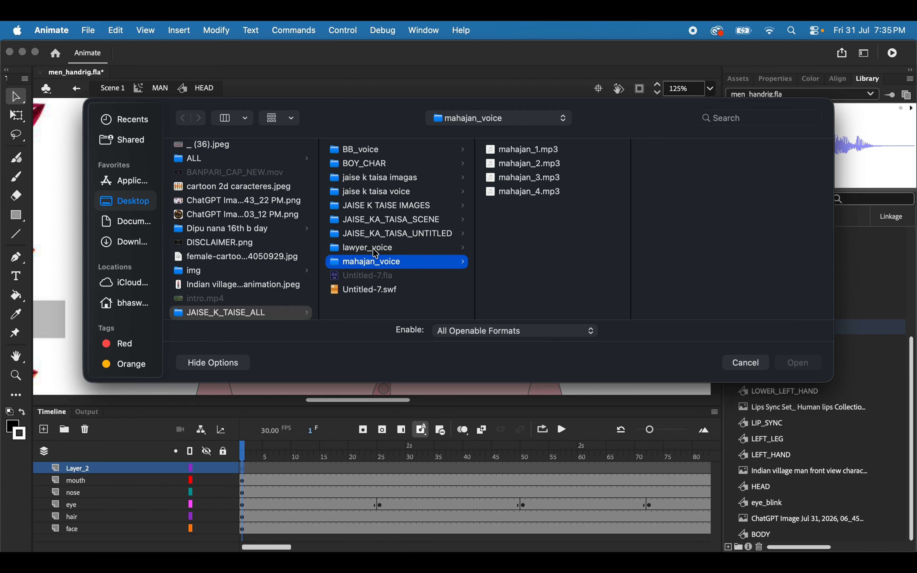
{"action": "left_click", "coordinate": [373, 249]}
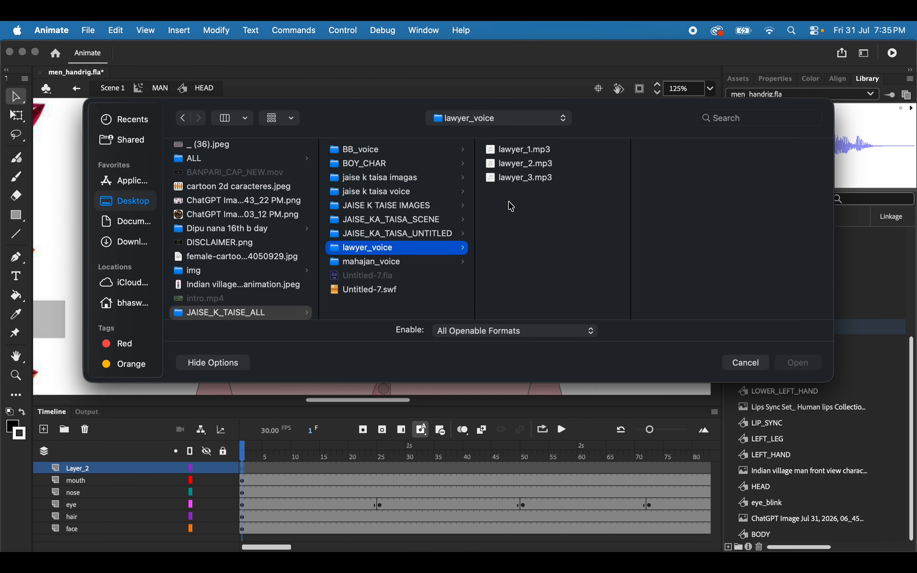
{"action": "left_click", "coordinate": [401, 193]}
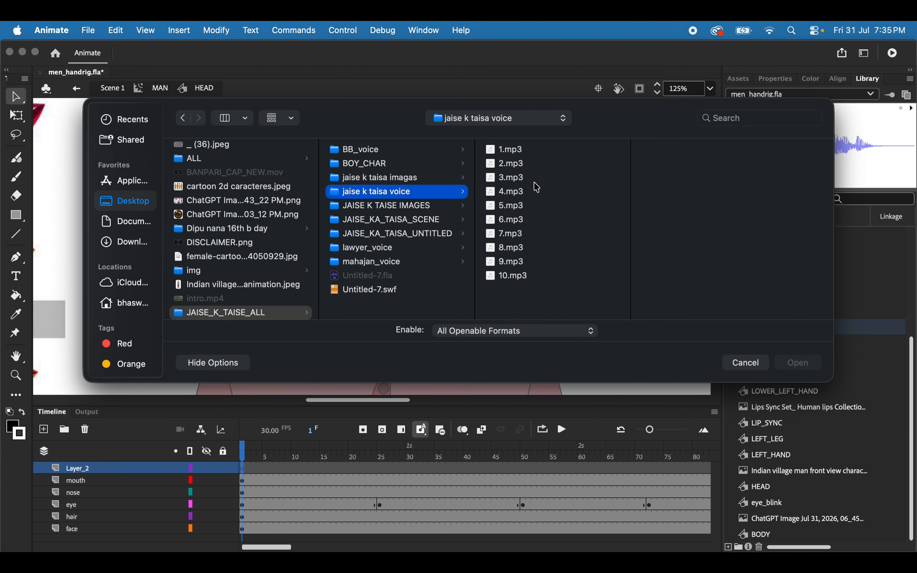
{"action": "left_click", "coordinate": [397, 249]}
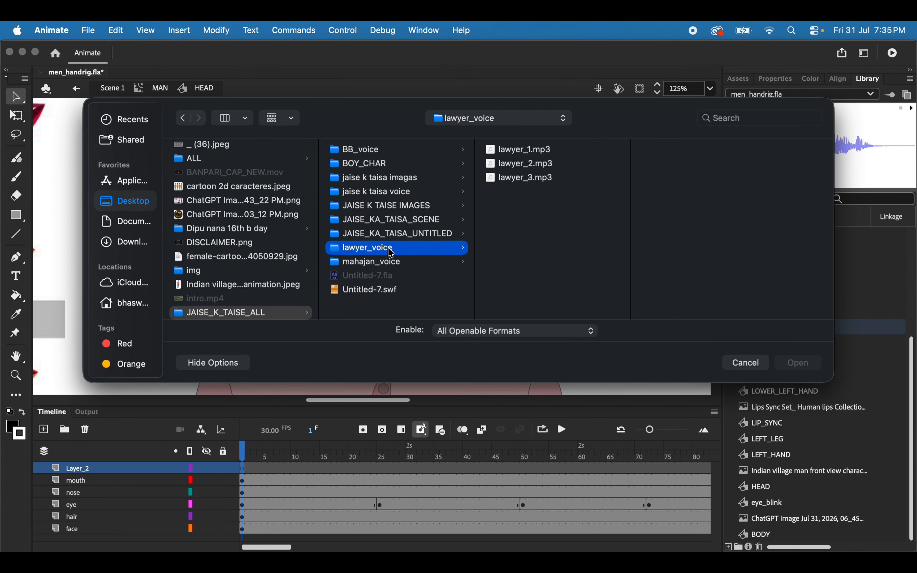
{"action": "left_click", "coordinate": [385, 263]}
{"action": "left_click", "coordinate": [552, 191]}
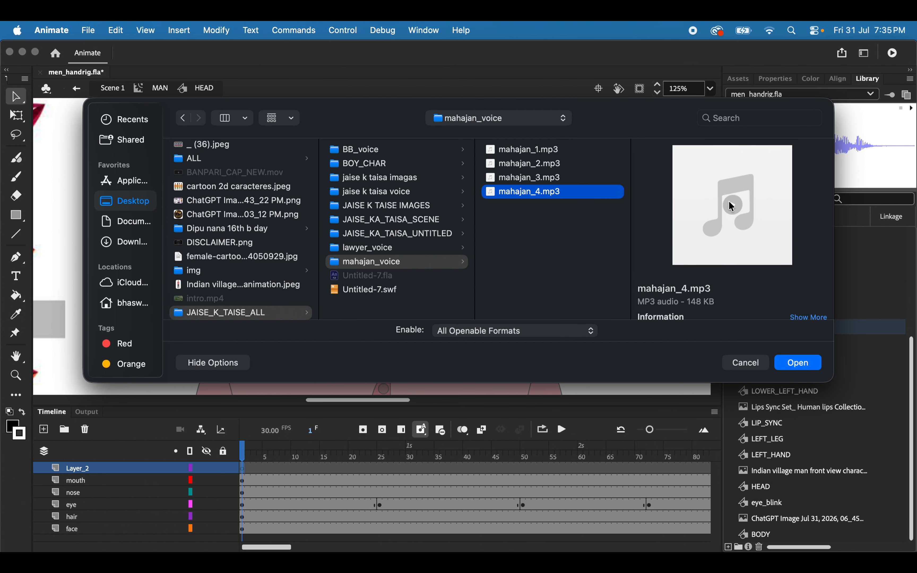
{"action": "left_click", "coordinate": [798, 363]}
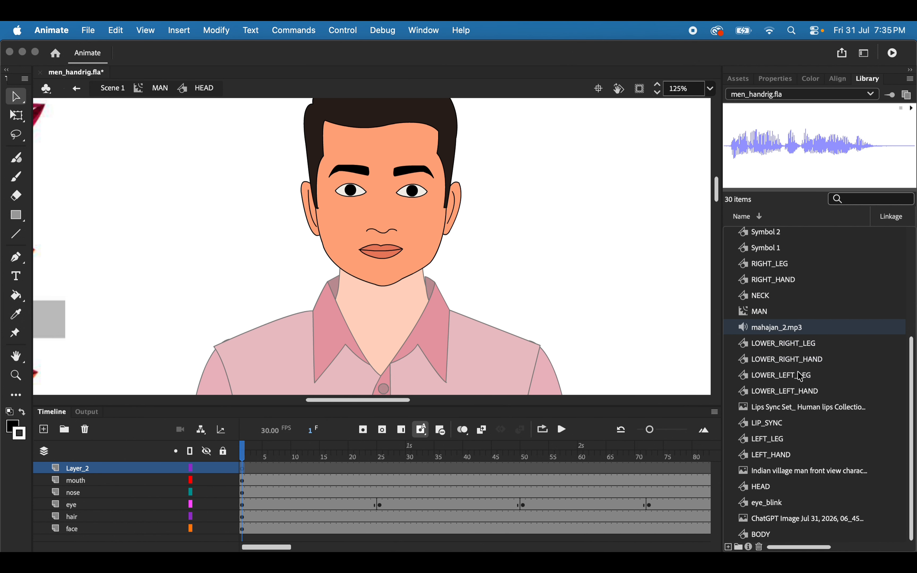
Place the mahajan_4.mp3 sound from the library on Layer_2 of the HEAD symbol and check how far its waveform extends
{"action": "left_click_drag", "start_coordinate": [793, 335], "coordinate": [582, 173]}
{"action": "scroll", "coordinate": [531, 490], "scroll_direction": "right", "scroll_amount": 10}
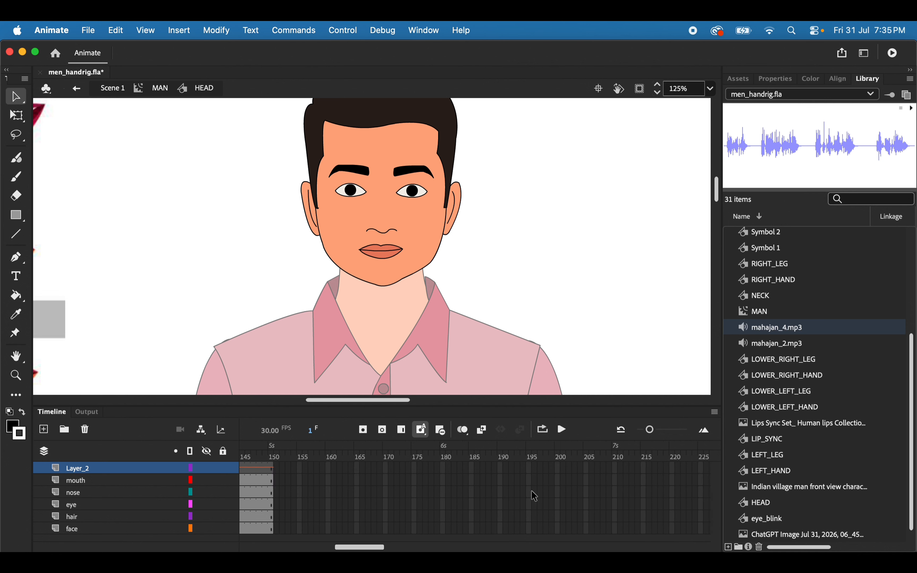
{"action": "scroll", "coordinate": [531, 490], "scroll_direction": "left", "scroll_amount": 4}
{"action": "scroll", "coordinate": [535, 496], "scroll_direction": "left", "scroll_amount": 1}
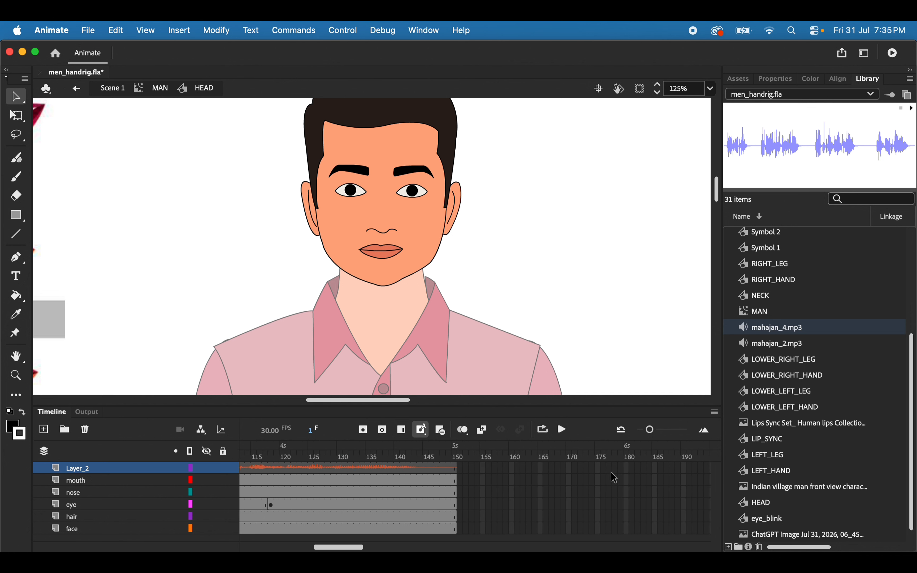
Extend the frames of all HEAD layers to frame 190 and again to frame 251 to fit the audio
{"action": "left_click", "coordinate": [689, 470]}
{"action": "left_click_drag", "start_coordinate": [686, 465], "coordinate": [684, 528]}
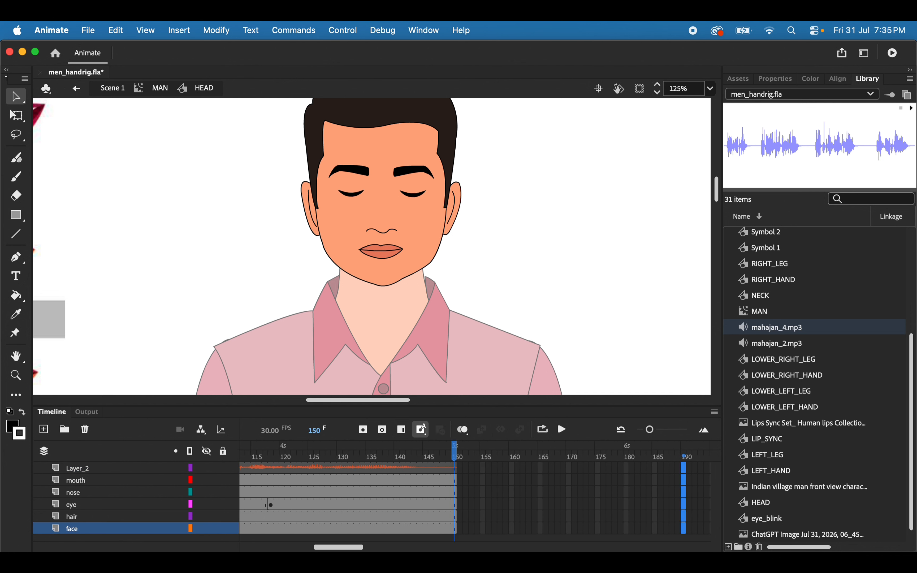
{"action": "key", "text": "F5"}
{"action": "scroll", "coordinate": [647, 520], "scroll_direction": "right", "scroll_amount": 2}
{"action": "scroll", "coordinate": [649, 525], "scroll_direction": "right", "scroll_amount": 5}
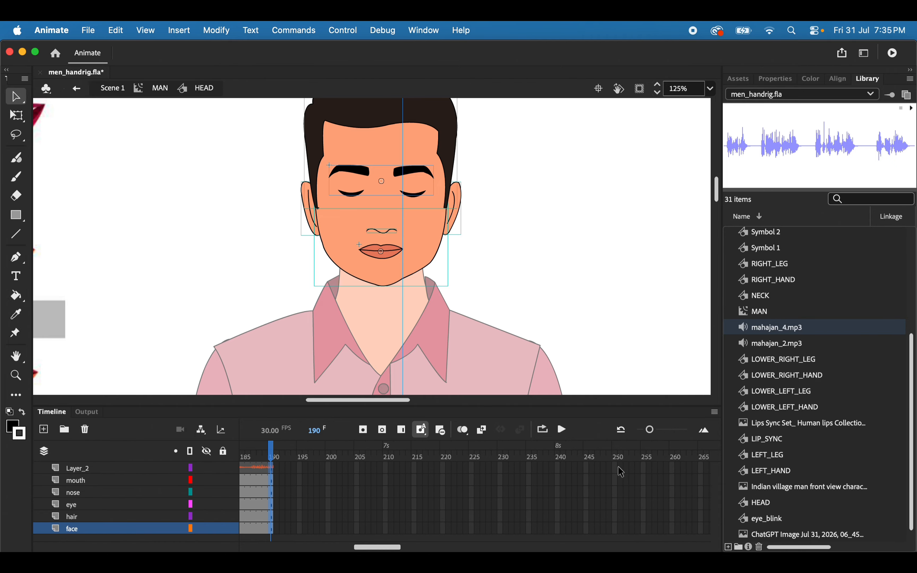
{"action": "left_click_drag", "start_coordinate": [619, 468], "coordinate": [618, 529]}
{"action": "key", "text": "F5"}
Return to frame 1 of the HEAD timeline and play it to hear the placed audio
{"action": "scroll", "coordinate": [506, 510], "scroll_direction": "left", "scroll_amount": 15}
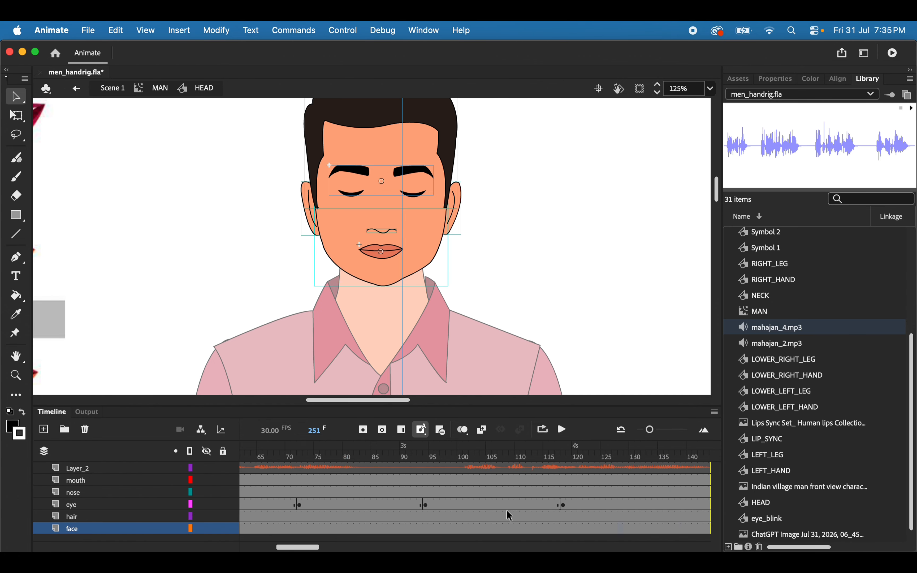
{"action": "left_click", "coordinate": [244, 454]}
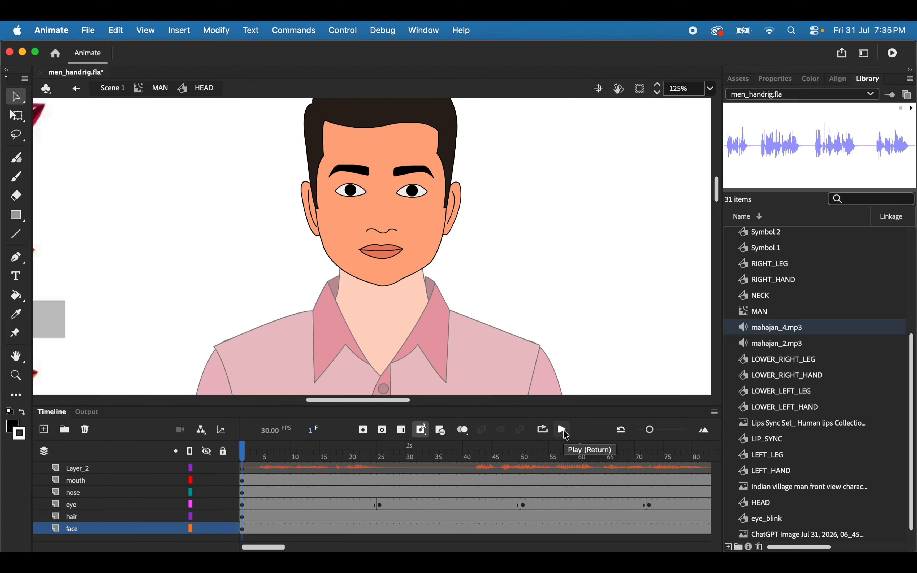
{"action": "left_click", "coordinate": [563, 430]}
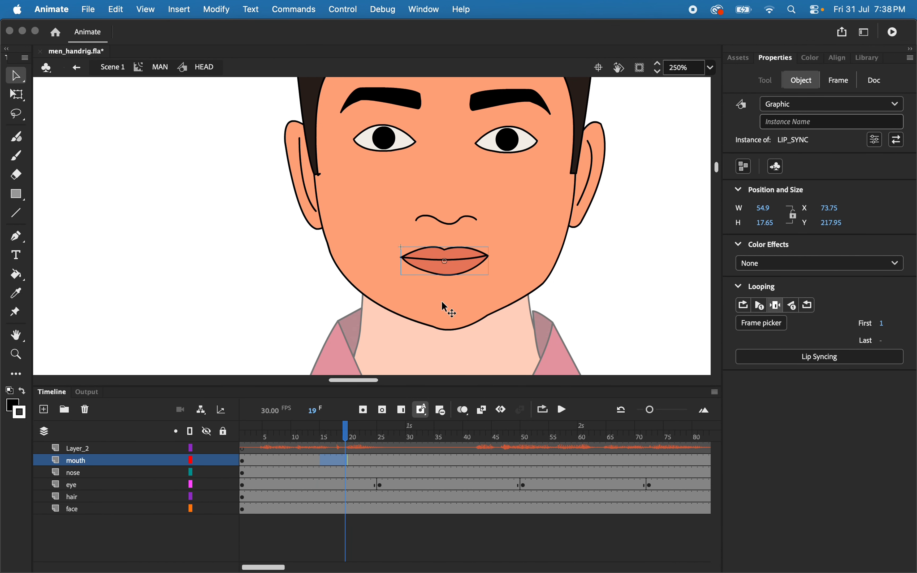
Select the LIP_SYNC instance on the mouth layer and open its Lip Syncing setup
{"action": "key", "text": "super+equal"}
{"action": "mouse_move", "coordinate": [377, 463]}
{"action": "left_mouse_down"}
{"action": "mouse_move", "coordinate": [409, 464]}
{"action": "mouse_move", "coordinate": [385, 467]}
{"action": "left_mouse_up"}
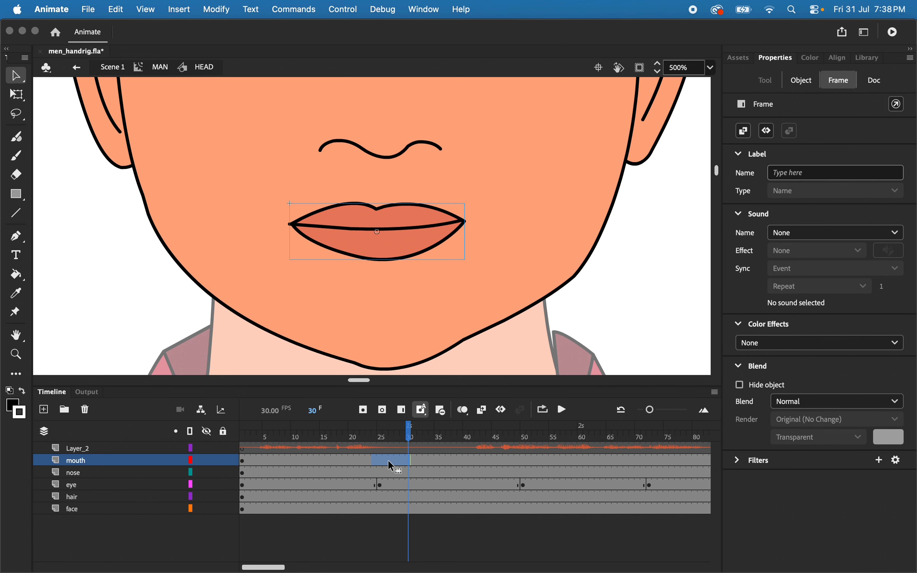
{"action": "left_click", "coordinate": [806, 89]}
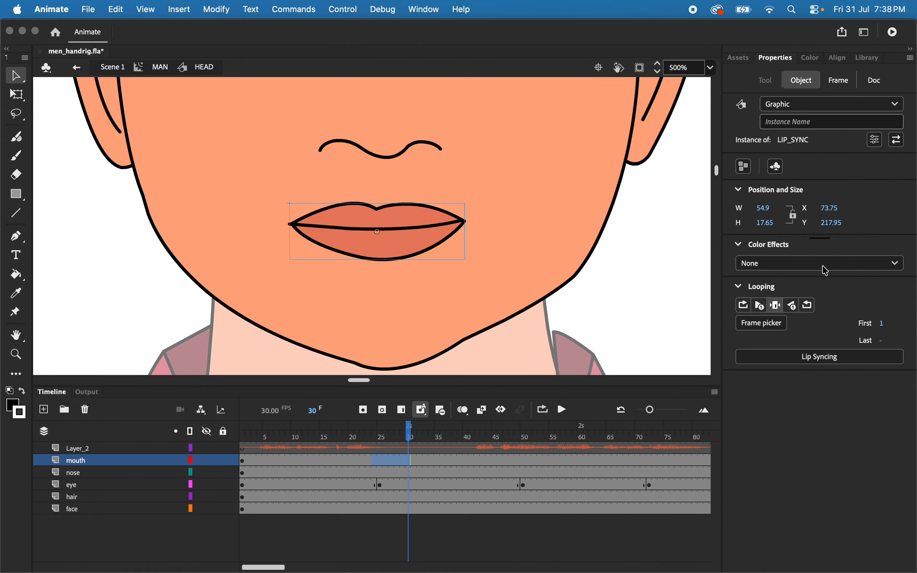
{"action": "left_click", "coordinate": [830, 364]}
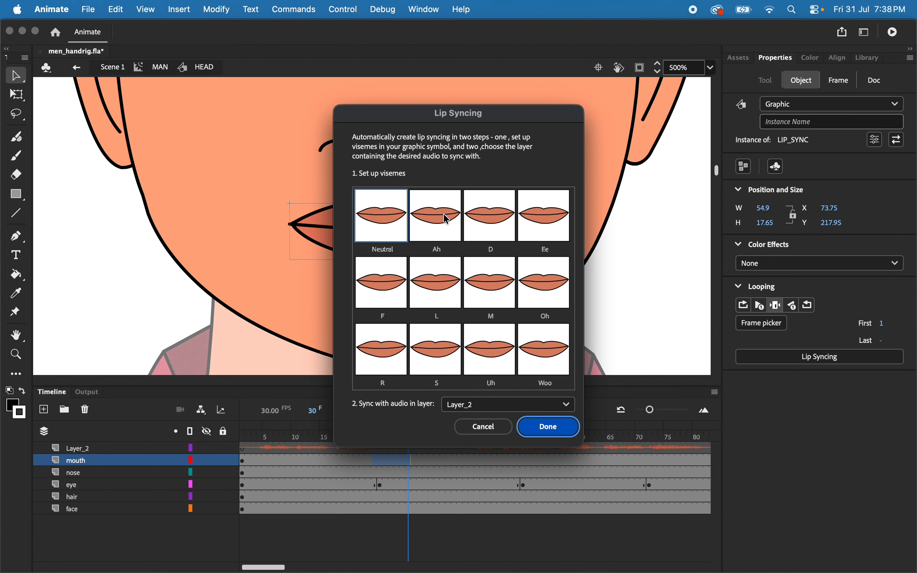
Assign mouth frame 1 to the Ah viseme, frame 4 to D and frame 7 to Ee
{"action": "left_click", "coordinate": [436, 232]}
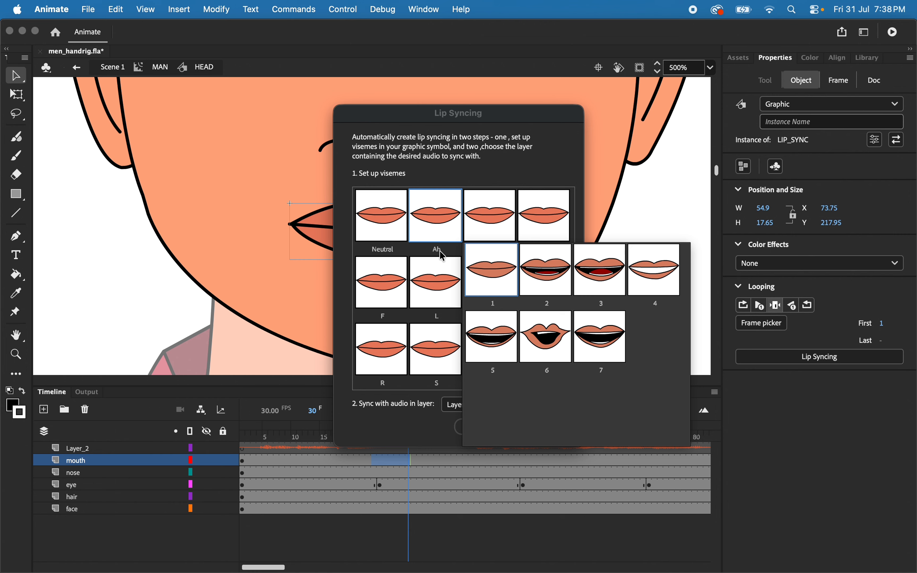
{"action": "left_click", "coordinate": [498, 284]}
{"action": "left_click", "coordinate": [490, 215]}
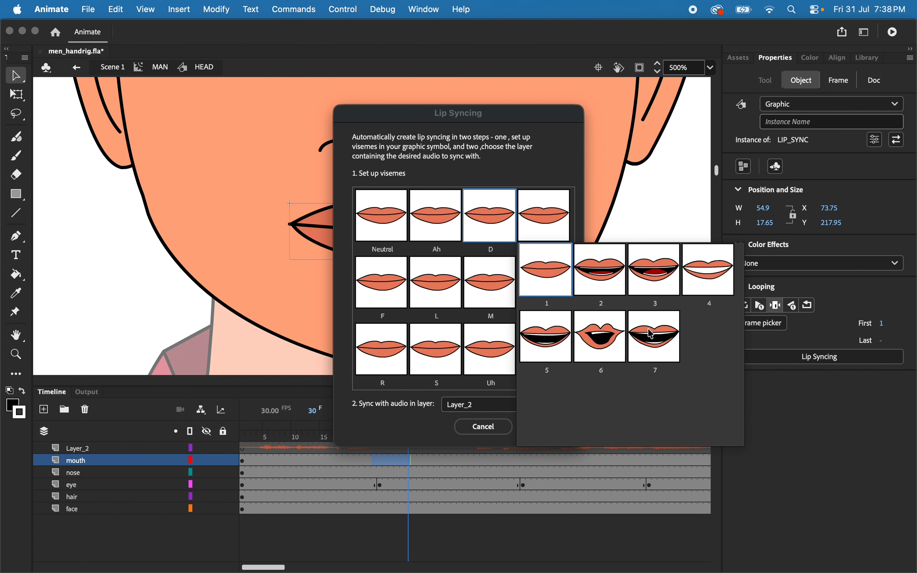
{"action": "left_click", "coordinate": [710, 287]}
{"action": "left_click", "coordinate": [552, 227]}
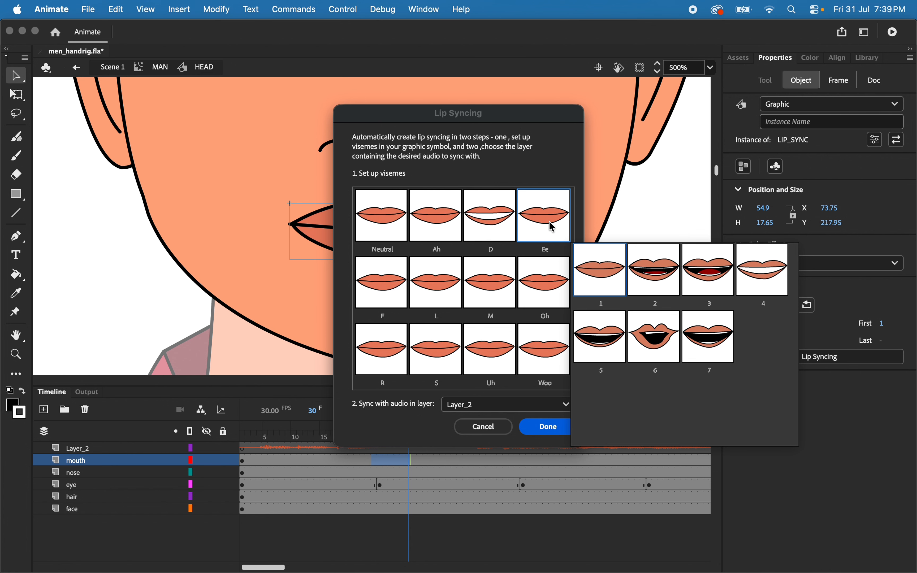
{"action": "left_click", "coordinate": [716, 342]}
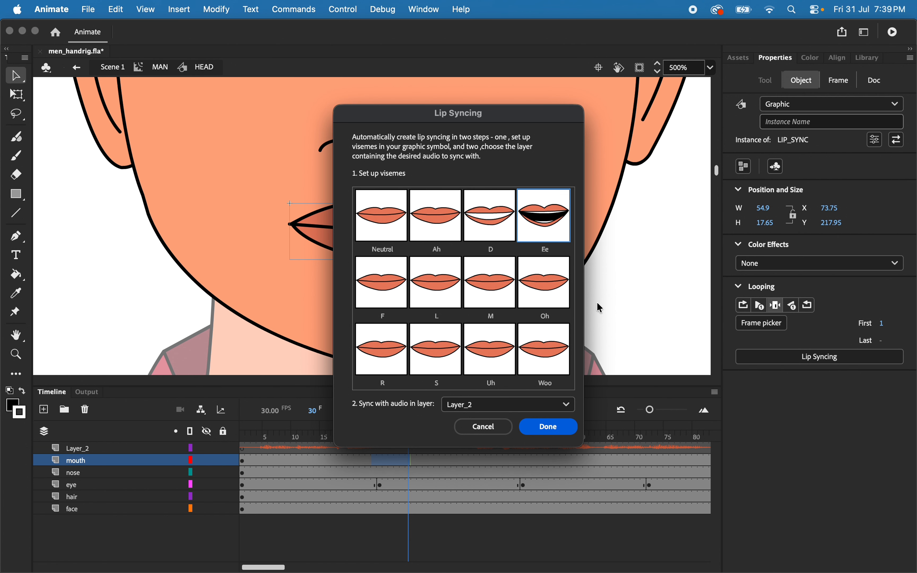
Assign mouth frame 4 to the F viseme, frame 2 to L and frame 1 to M
{"action": "left_click", "coordinate": [382, 296]}
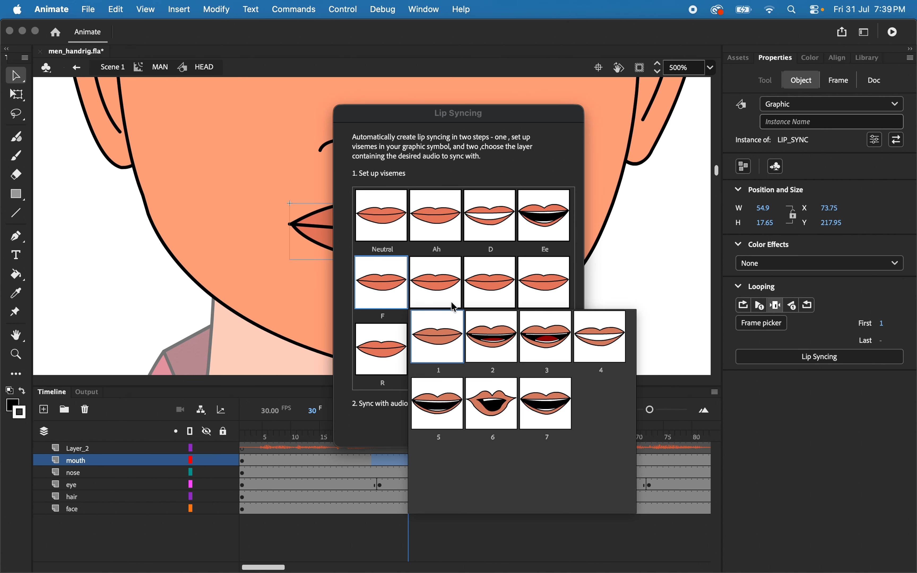
{"action": "left_click", "coordinate": [597, 347]}
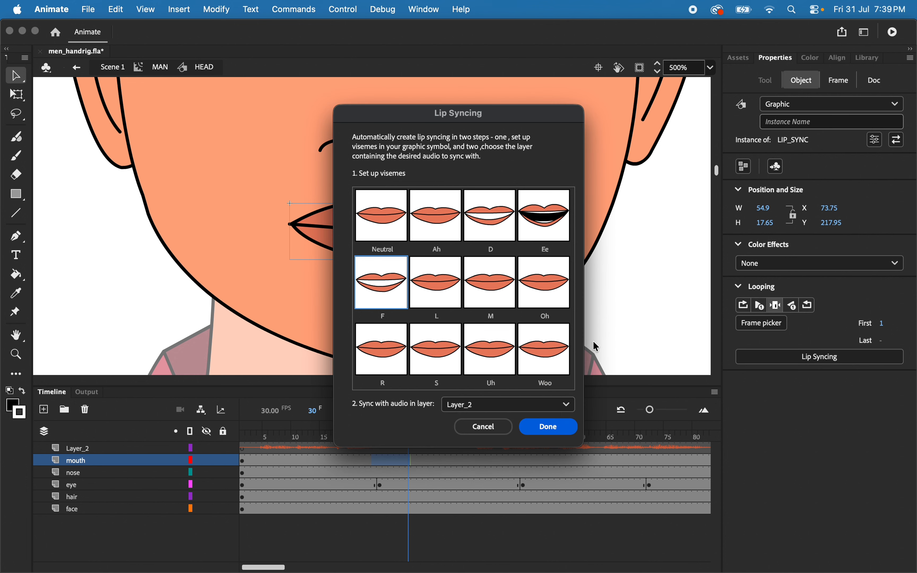
{"action": "left_click", "coordinate": [438, 282]}
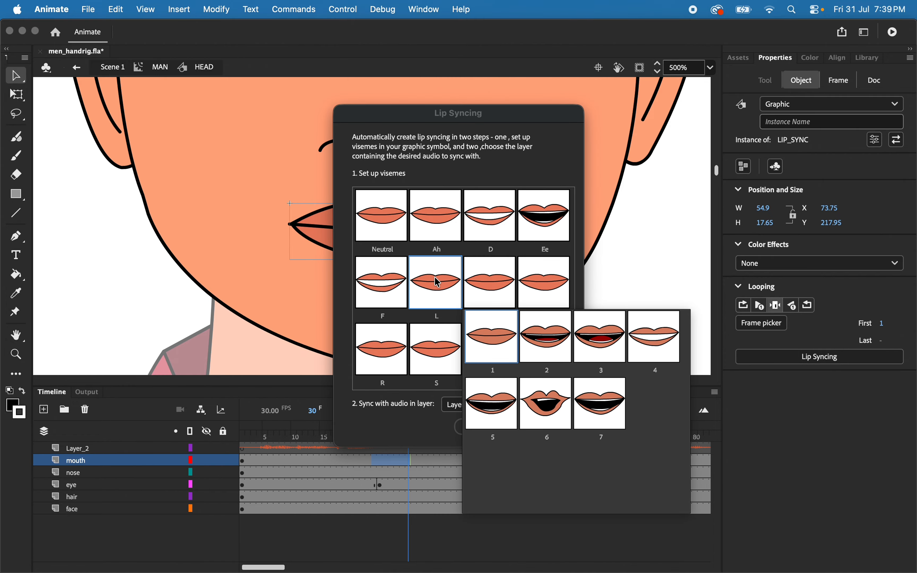
{"action": "left_click", "coordinate": [550, 337]}
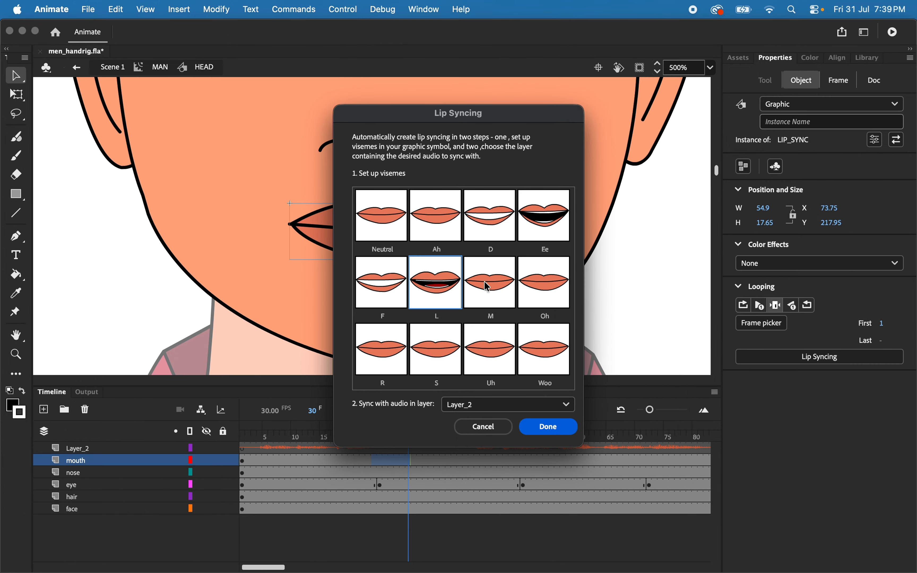
{"action": "left_click", "coordinate": [492, 289]}
{"action": "left_click", "coordinate": [557, 336]}
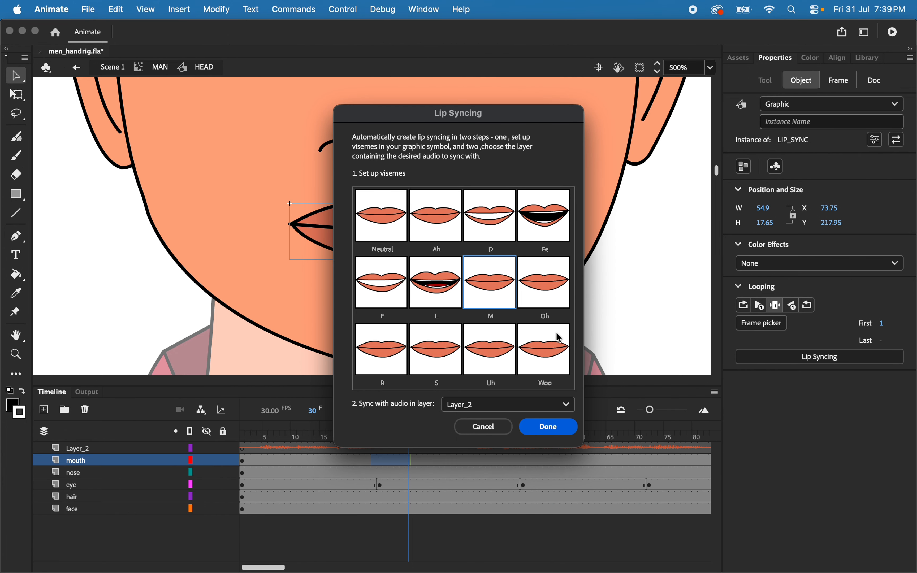
Assign mouth frame 6 to the Oh viseme, frame 7 to R and frame 3 to S
{"action": "left_click", "coordinate": [548, 296]}
{"action": "left_click", "coordinate": [652, 408]}
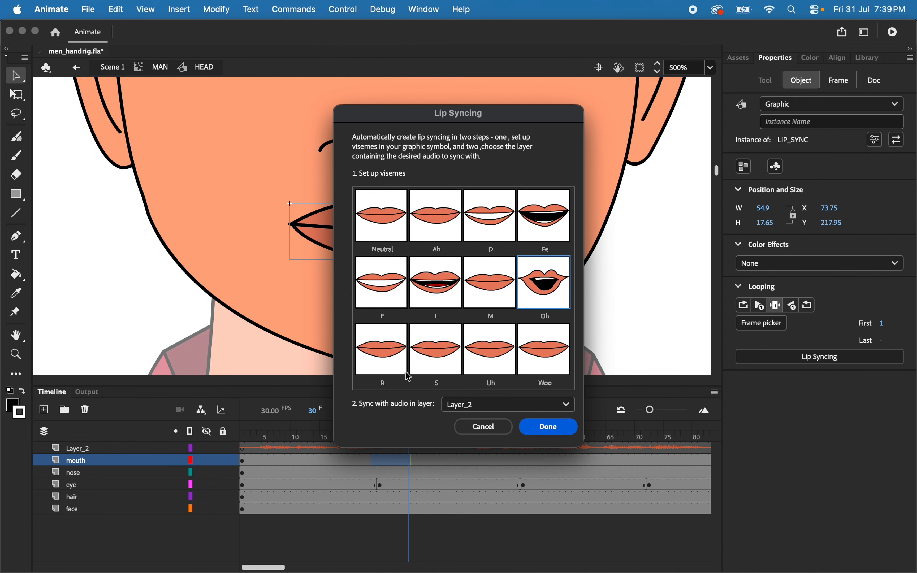
{"action": "left_click", "coordinate": [394, 359]}
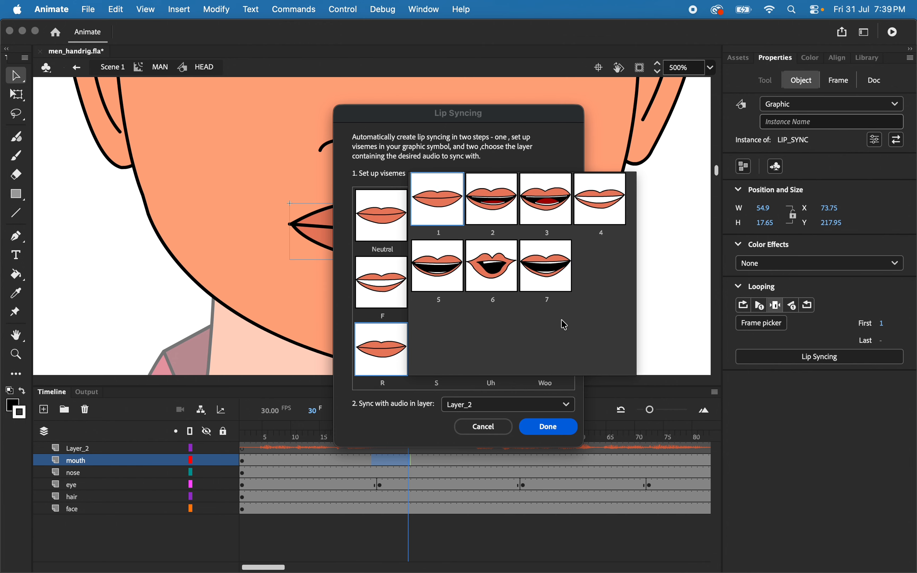
{"action": "left_click", "coordinate": [545, 283]}
{"action": "left_click", "coordinate": [430, 352]}
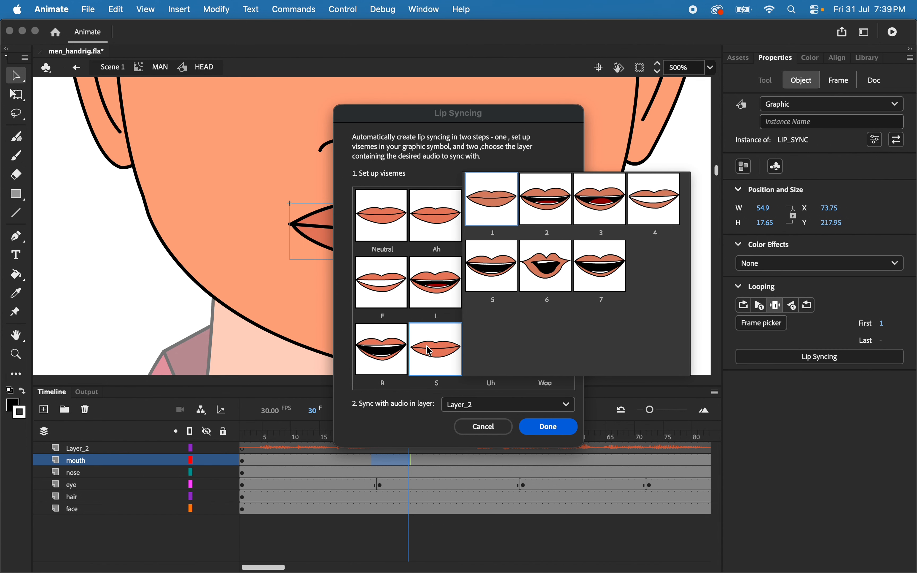
{"action": "left_click", "coordinate": [607, 214]}
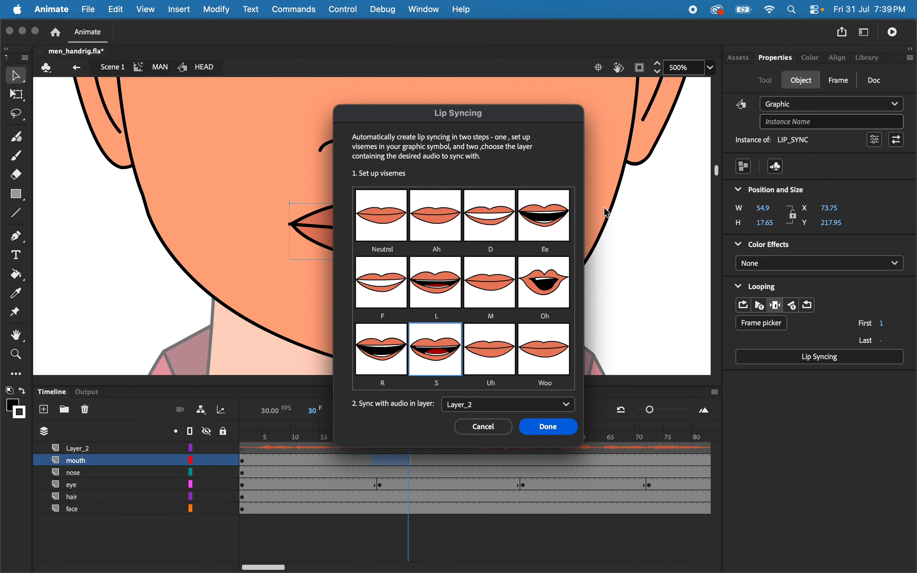
Assign mouth frame 6 to both the Uh and Woo visemes
{"action": "left_click", "coordinate": [493, 359]}
{"action": "left_click", "coordinate": [595, 270]}
{"action": "left_click", "coordinate": [546, 356]}
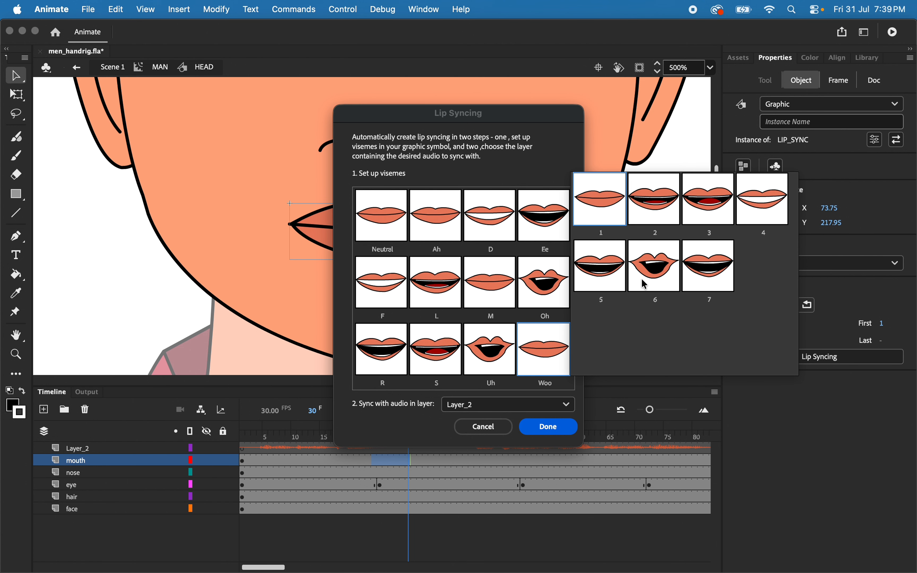
{"action": "left_click", "coordinate": [653, 279]}
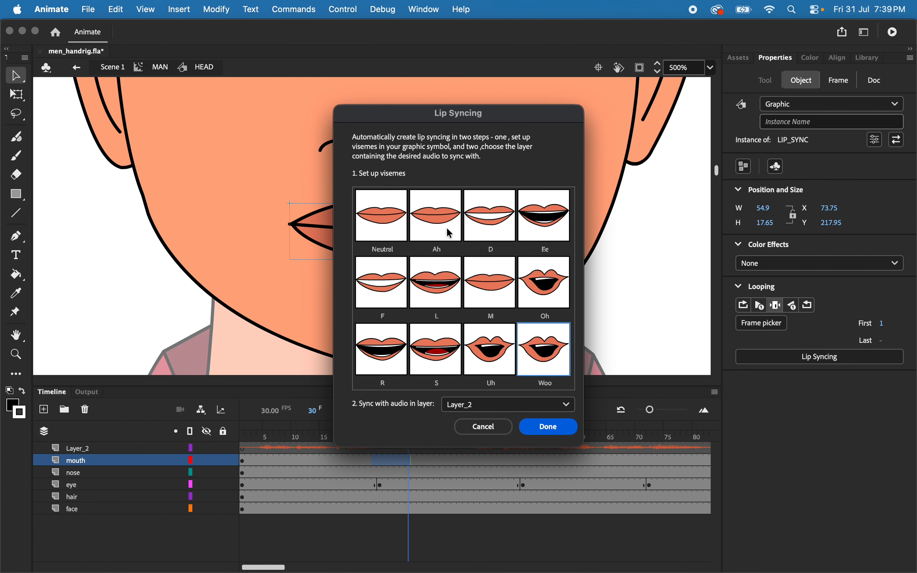
Reassign the Ah viseme to mouth frame 3 and apply the lip sync using the audio in Layer_2
{"action": "left_click", "coordinate": [451, 233]}
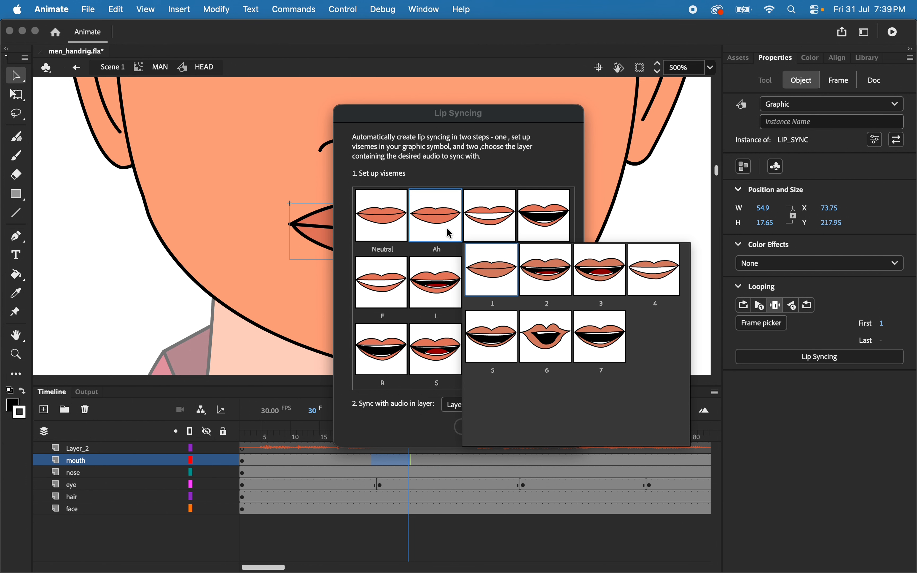
{"action": "left_click", "coordinate": [591, 278]}
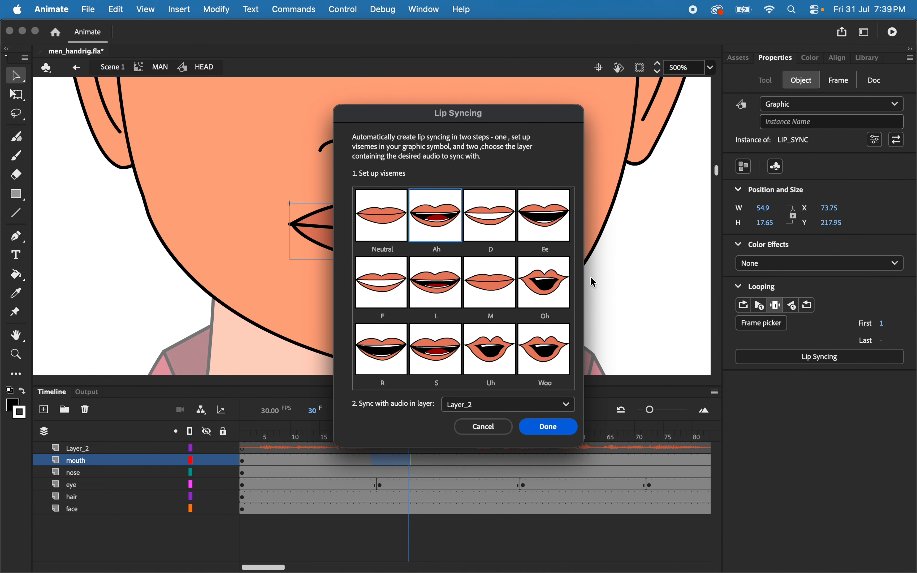
{"action": "left_click", "coordinate": [549, 427]}
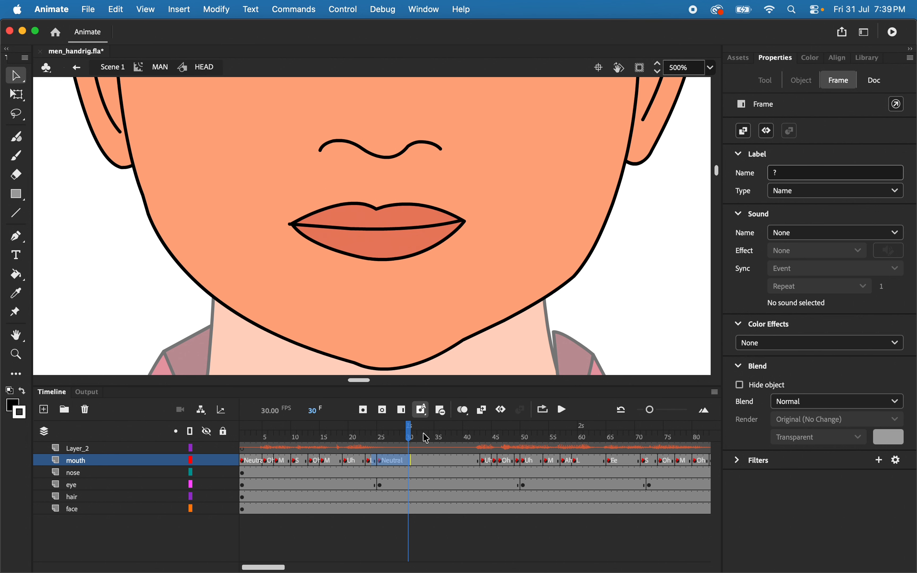
Play the HEAD timeline from frame 1 with the whole face in view to preview the lip sync, and stop playback
{"action": "key", "text": "super+minus"}
{"action": "key", "text": "super+minus"}
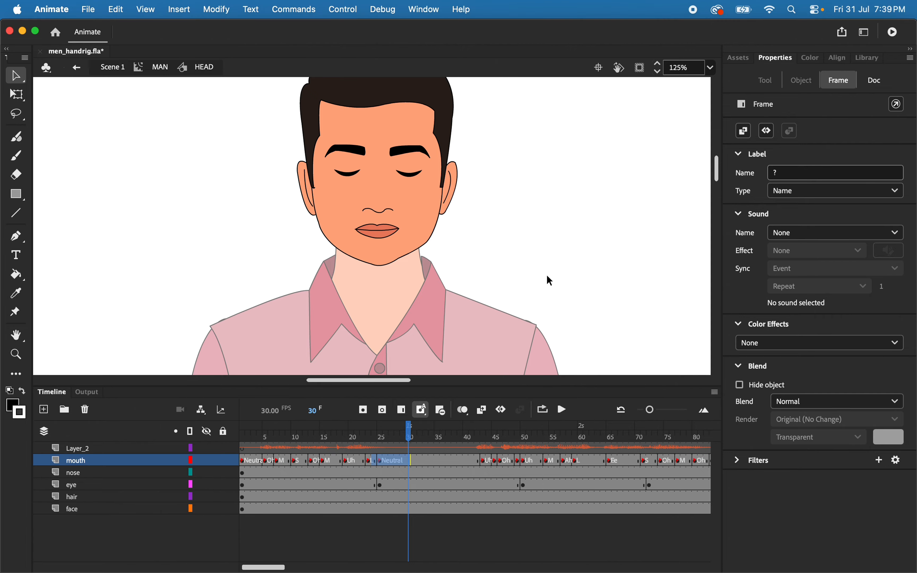
{"action": "left_click", "coordinate": [244, 435]}
{"action": "left_click", "coordinate": [563, 410]}
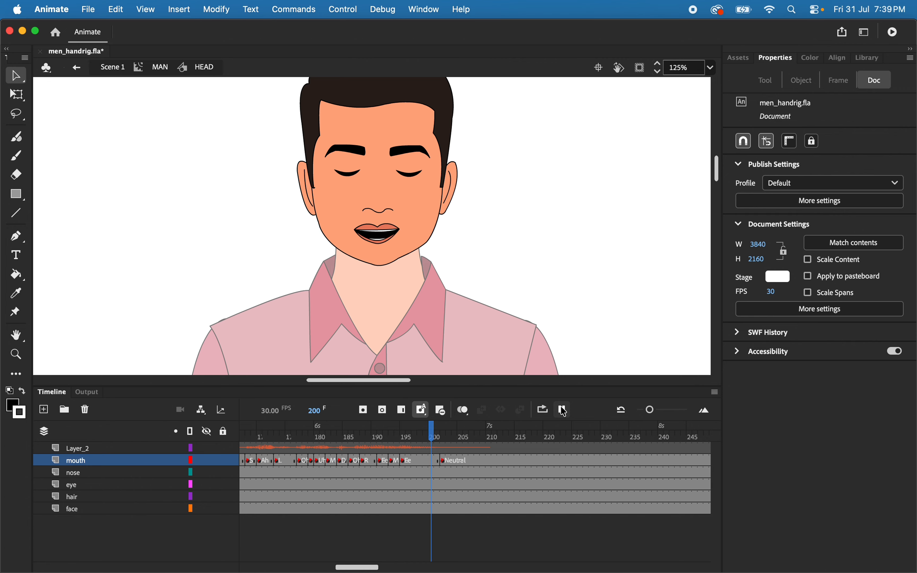
{"action": "left_click", "coordinate": [564, 412]}
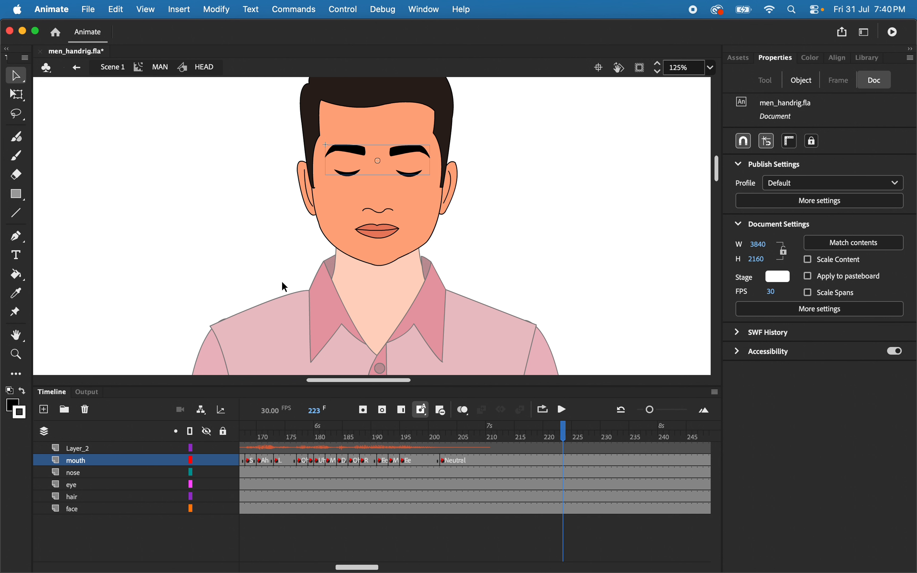
Leave the HEAD symbol for the parent MAN symbol and briefly play its timeline
{"action": "double_click", "coordinate": [284, 287]}
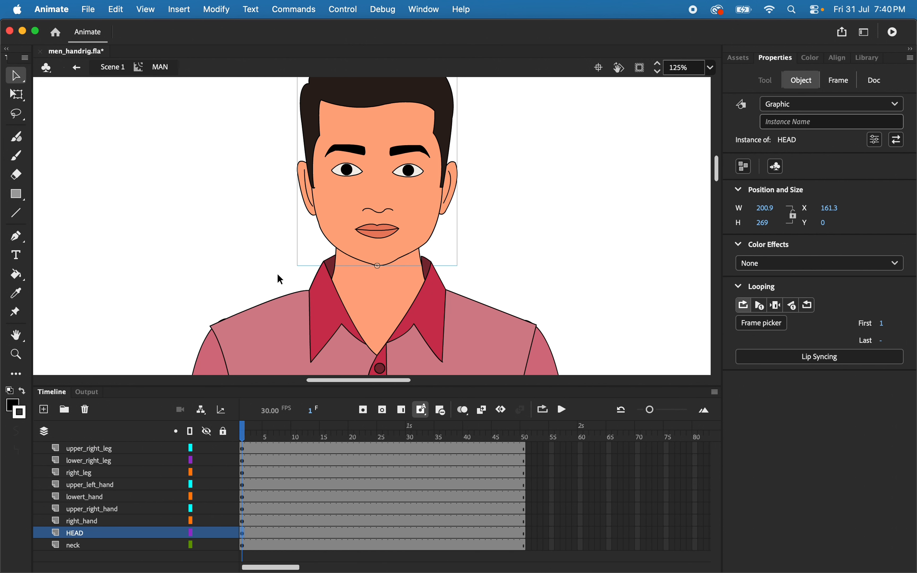
{"action": "scroll", "coordinate": [550, 476], "scroll_direction": "up", "scroll_amount": 1}
{"action": "scroll", "coordinate": [550, 476], "scroll_direction": "up", "scroll_amount": 1}
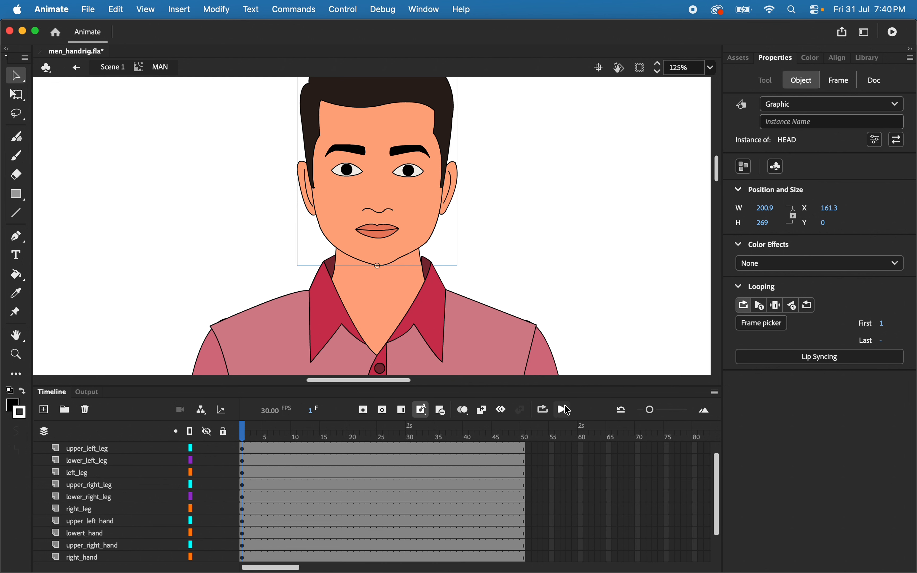
{"action": "left_click", "coordinate": [563, 411]}
{"action": "left_click", "coordinate": [565, 411]}
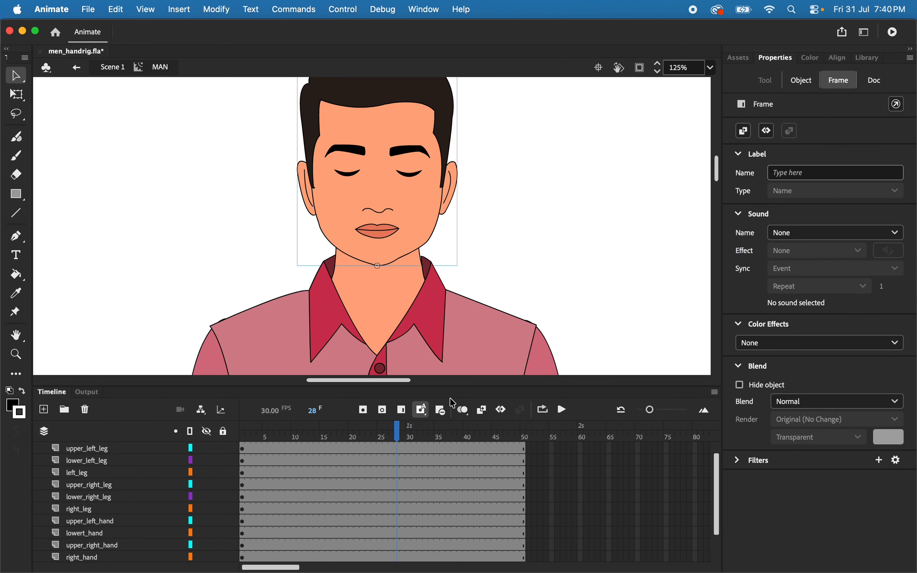
Return the MAN timeline to frame 1, test the movie and close the preview
{"action": "left_click_drag", "start_coordinate": [395, 437], "coordinate": [241, 433]}
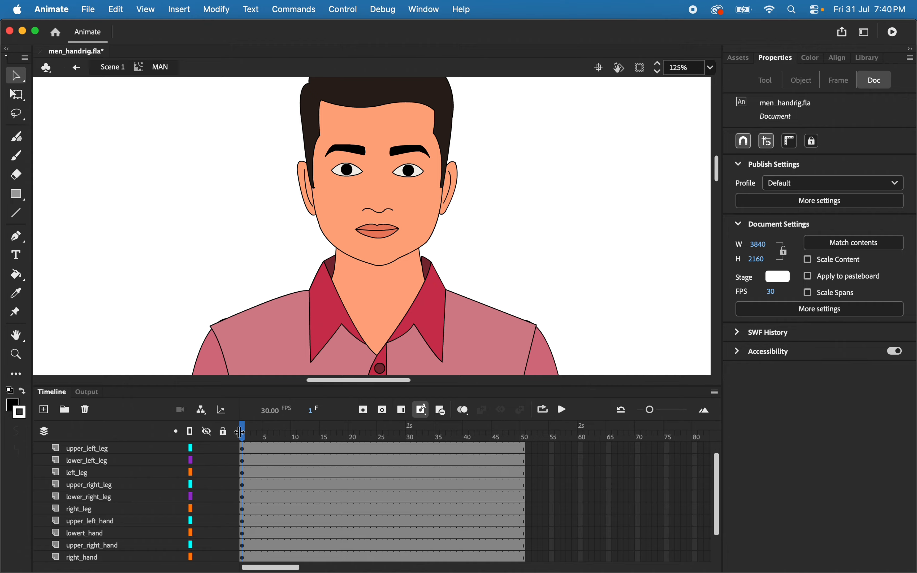
{"action": "key", "text": "super+Return"}
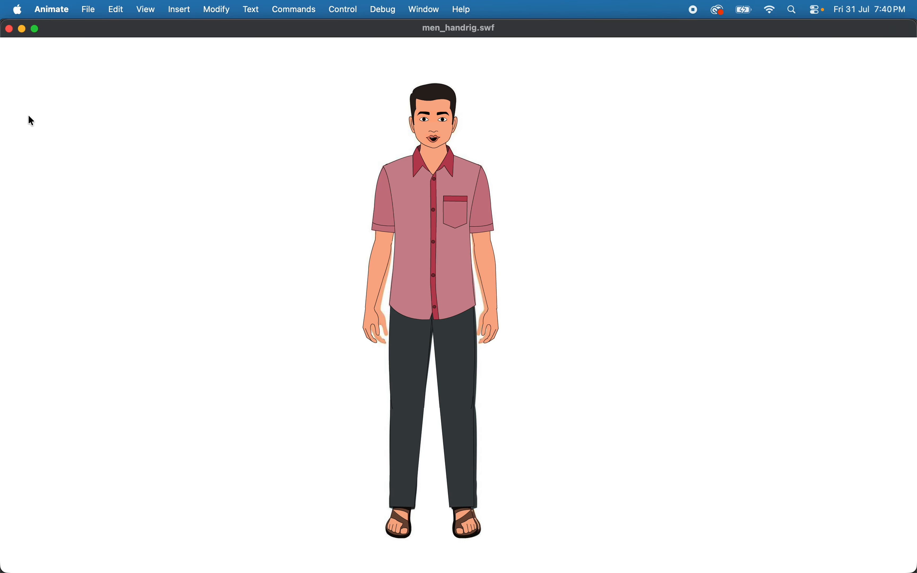
{"action": "left_click", "coordinate": [10, 30]}
Add a new layer above the body layer in MAN and place mahajan_4.mp3 on it from frame 1
{"action": "scroll", "coordinate": [275, 476], "scroll_direction": "up", "scroll_amount": 1}
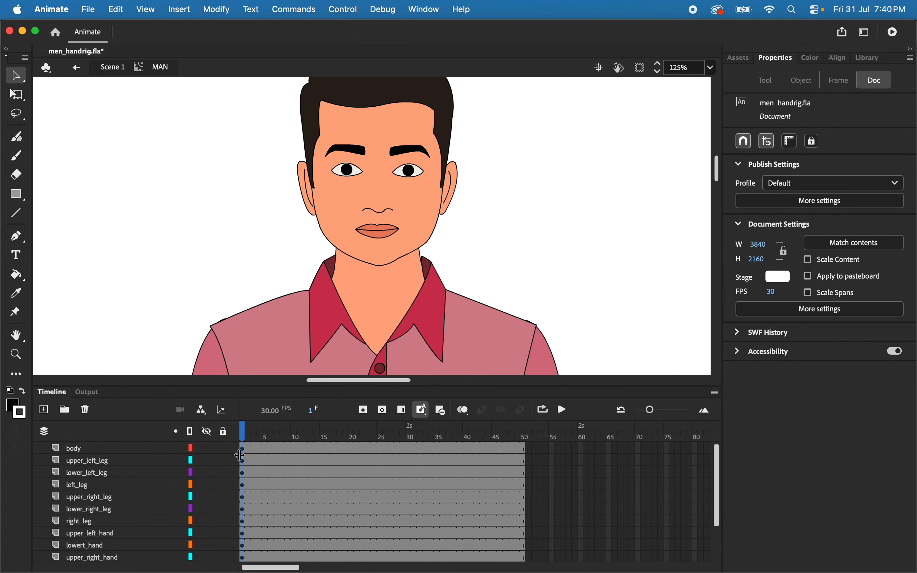
{"action": "left_click", "coordinate": [115, 448]}
{"action": "left_click", "coordinate": [44, 410]}
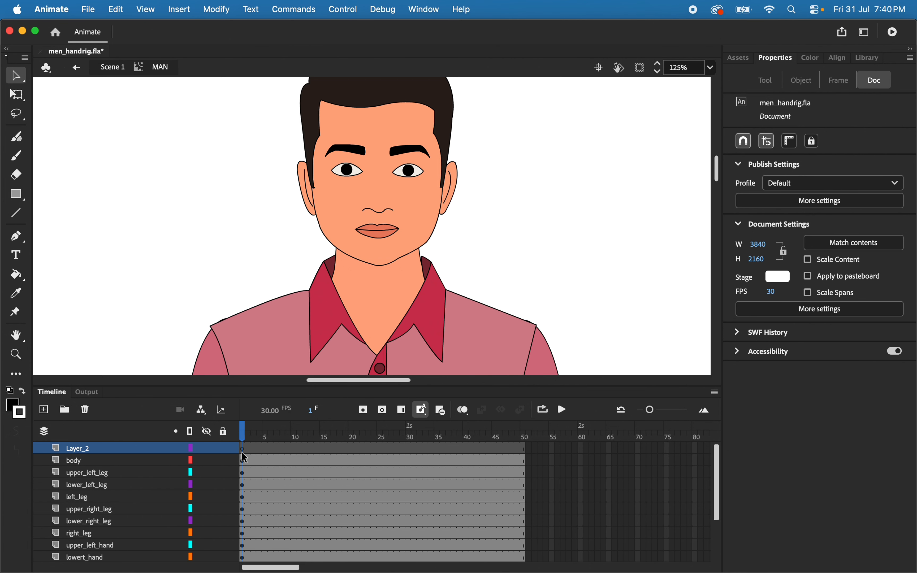
{"action": "left_click", "coordinate": [242, 449]}
{"action": "left_click", "coordinate": [870, 65]}
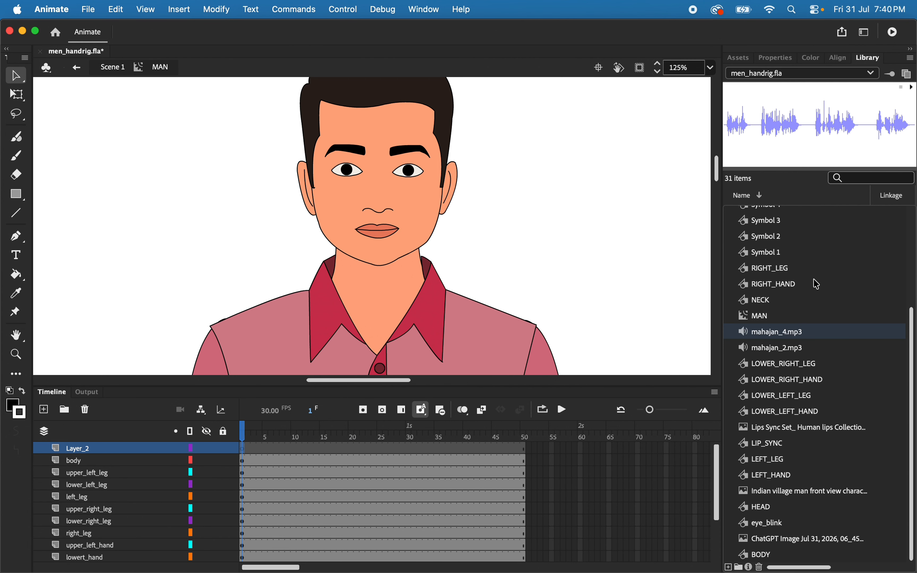
{"action": "left_click_drag", "start_coordinate": [800, 334], "coordinate": [422, 225]}
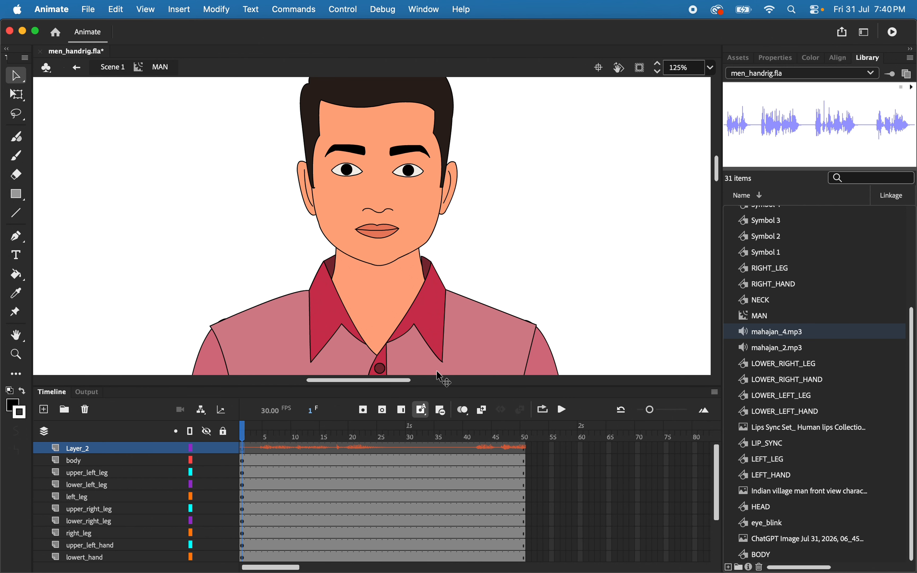
Extend all MAN layers, from the audio layer to neck, to frame 145
{"action": "scroll", "coordinate": [552, 453], "scroll_direction": "right", "scroll_amount": 5}
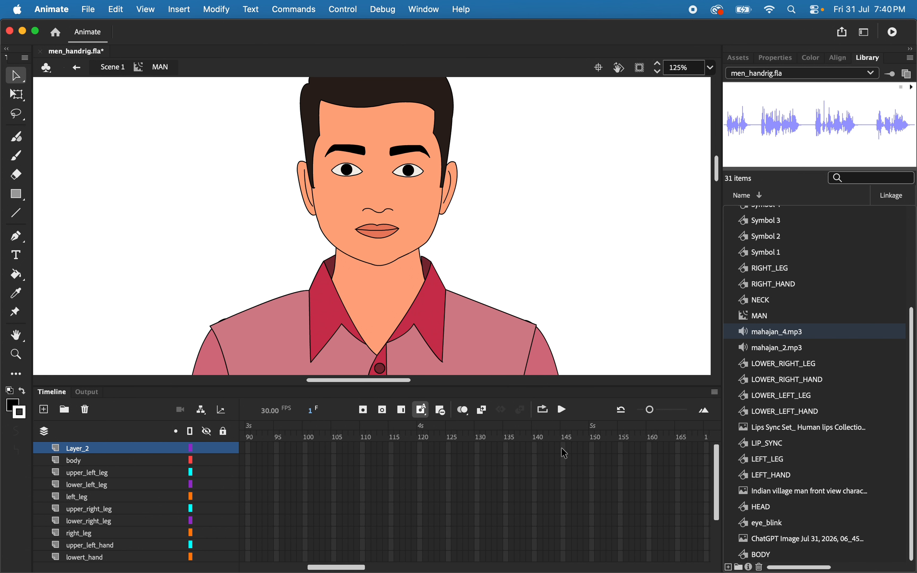
{"action": "left_click_drag", "start_coordinate": [563, 452], "coordinate": [564, 572]}
{"action": "key", "text": "F5"}
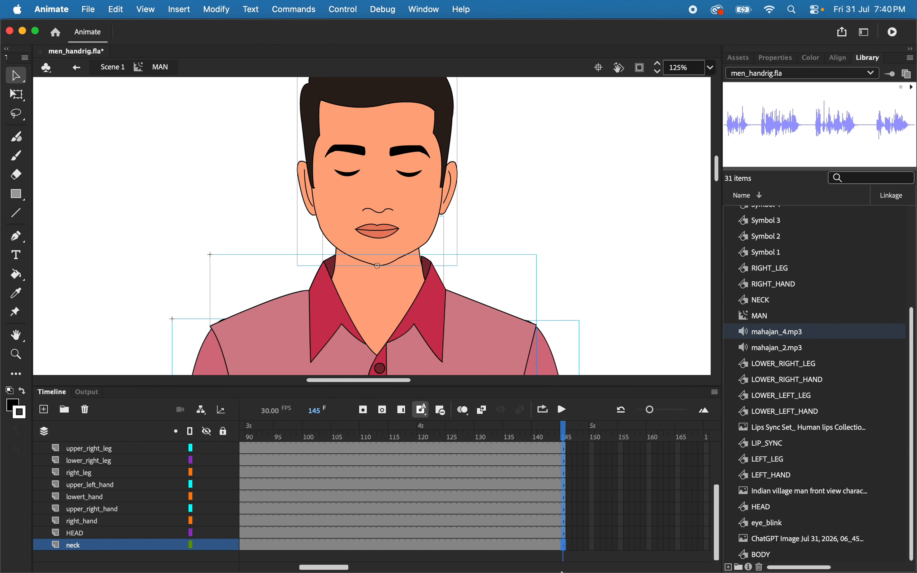
Test the movie to check the full figure's lip sync against the added audio, and close the preview
{"action": "scroll", "coordinate": [544, 493], "scroll_direction": "up", "scroll_amount": 3}
{"action": "scroll", "coordinate": [464, 482], "scroll_direction": "left", "scroll_amount": 5}
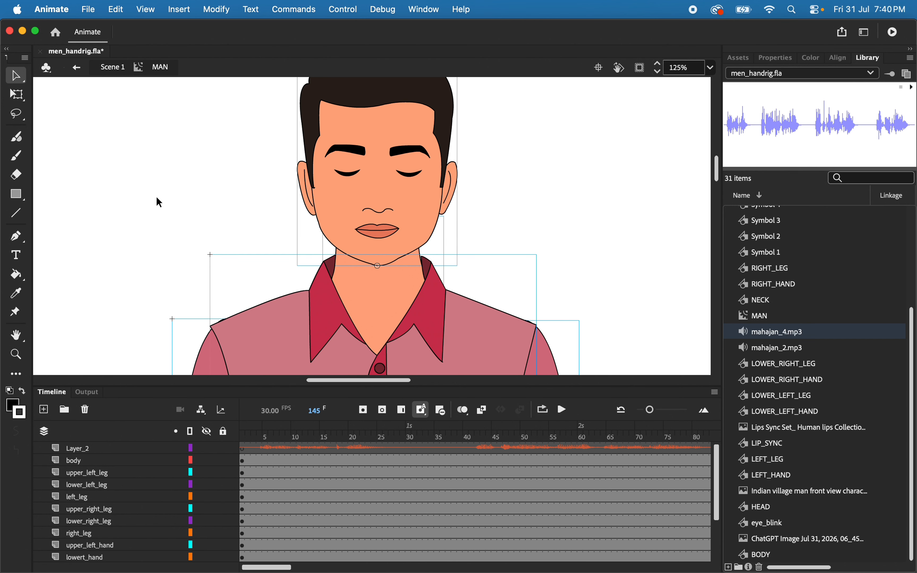
{"action": "key", "text": "super+Return"}
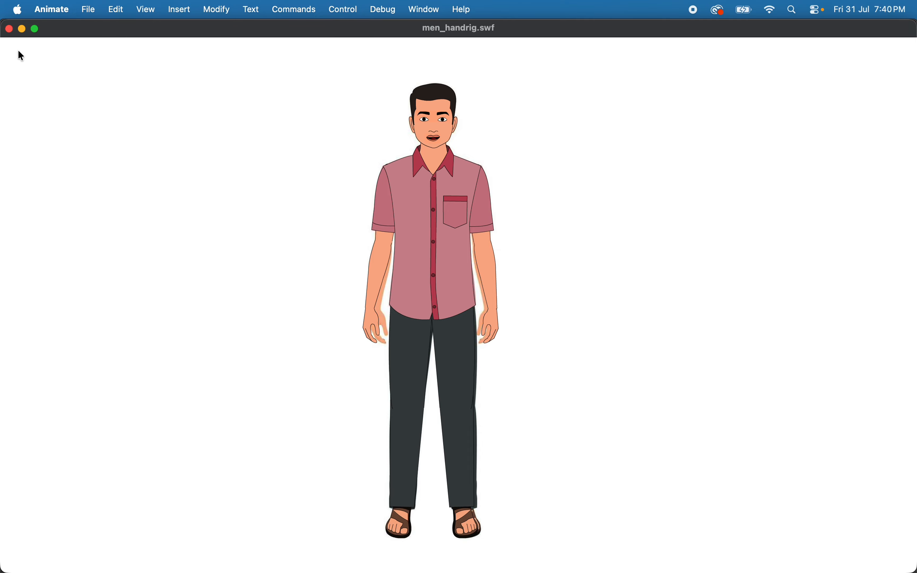
{"action": "left_click", "coordinate": [8, 29]}
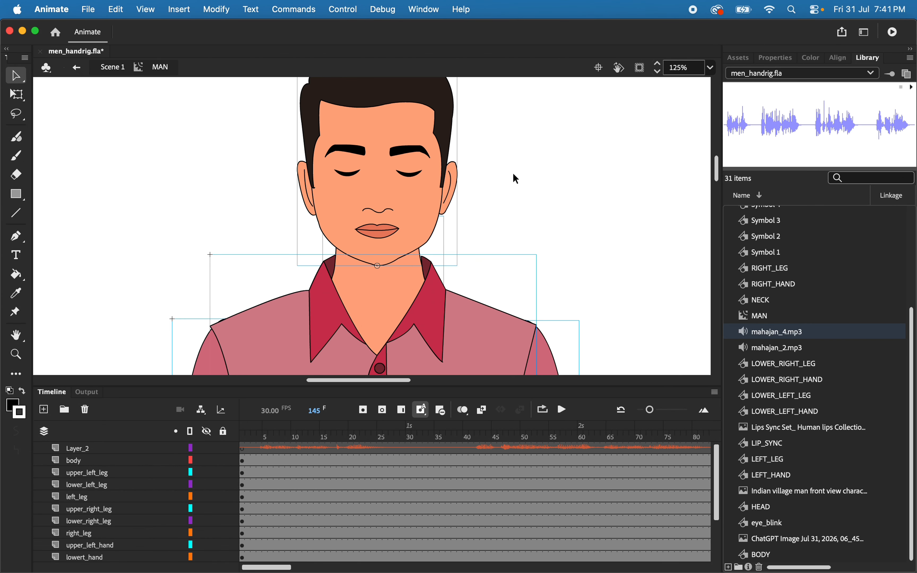